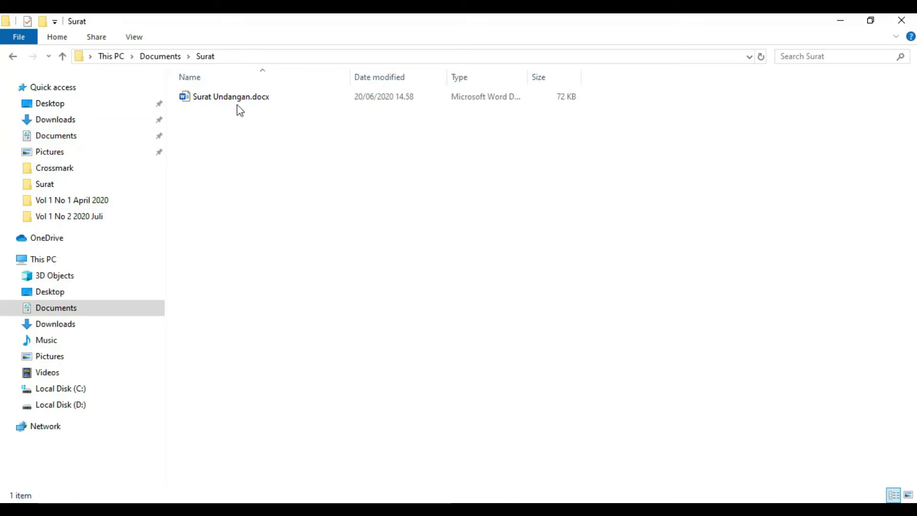
Step: Open Surat Undangan.docx from File Explorer to view the SMA Muhammadiyah Pattongko invitation letter
double_click(242, 100)
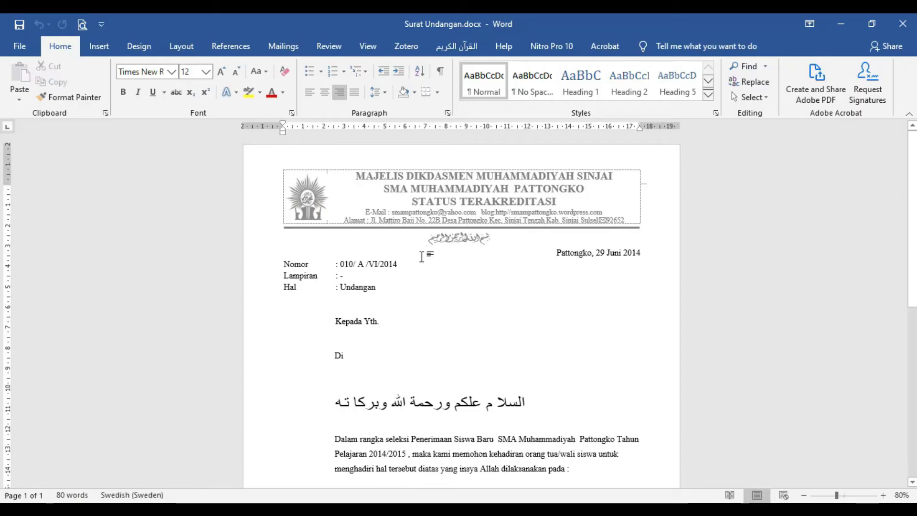
scroll(548, 256, "down", 1)
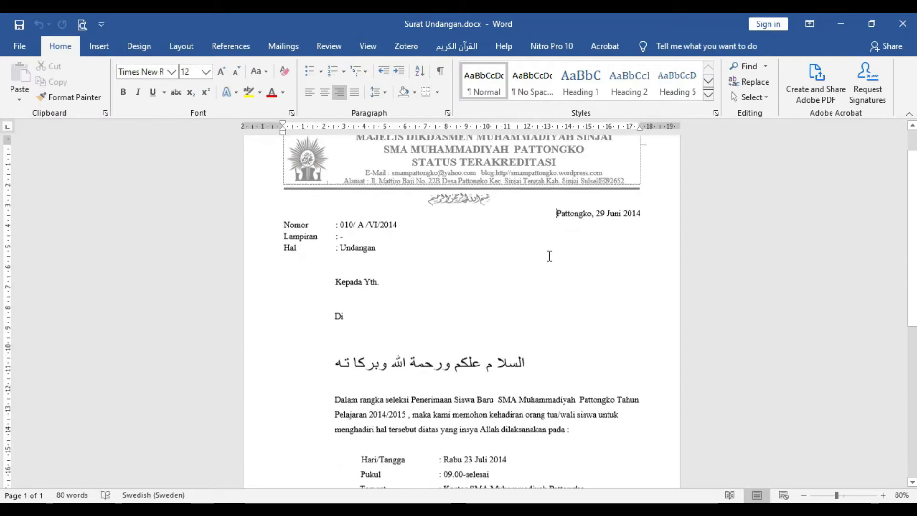
scroll(567, 243, "down", 1)
scroll(565, 219, "up", 1)
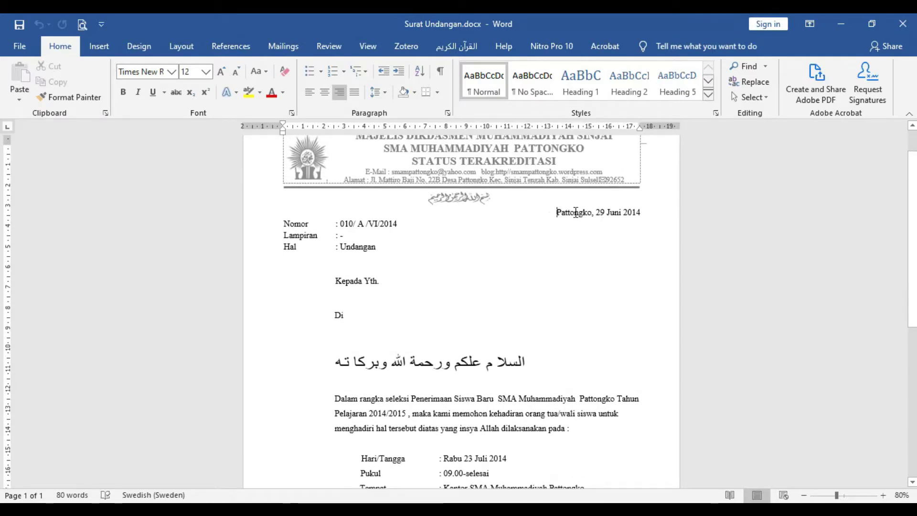
left_click_drag(554, 212, 661, 211)
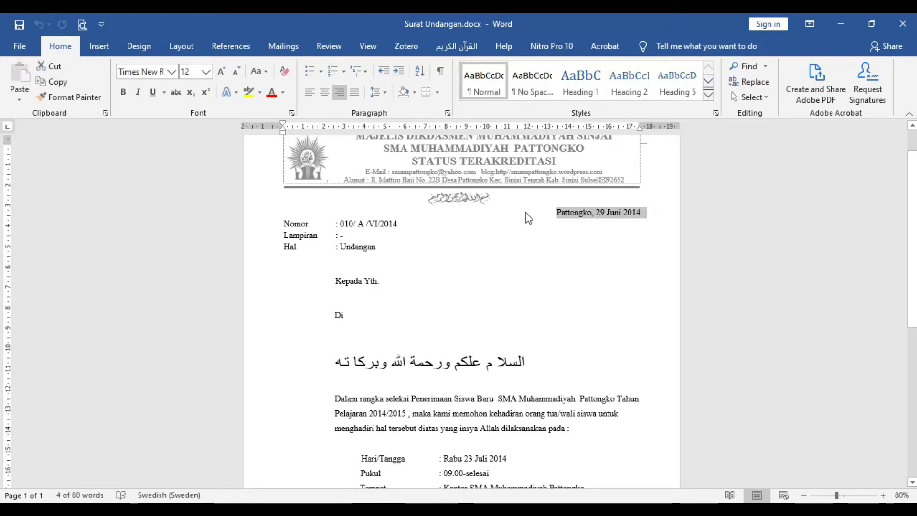
left_click(556, 215)
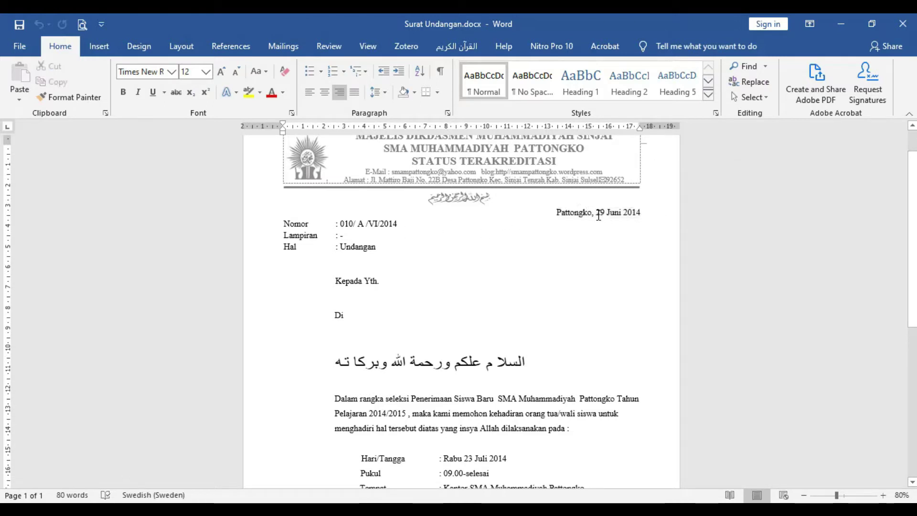
left_click(340, 223)
left_click_drag(363, 220, 396, 221)
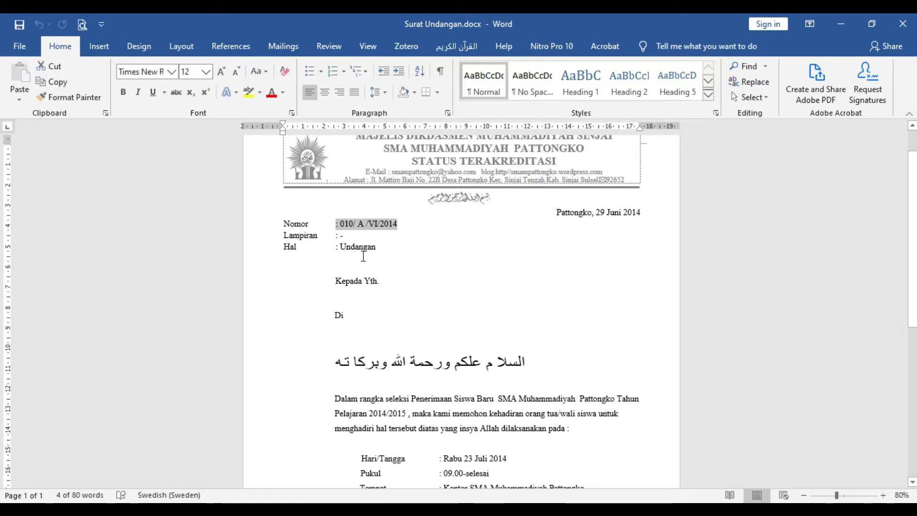
scroll(380, 275, "down", 2)
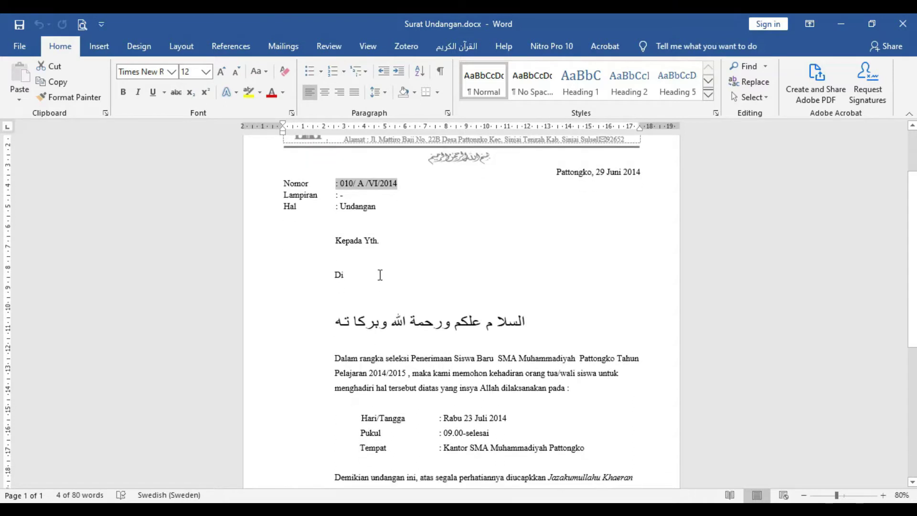
left_click(354, 258)
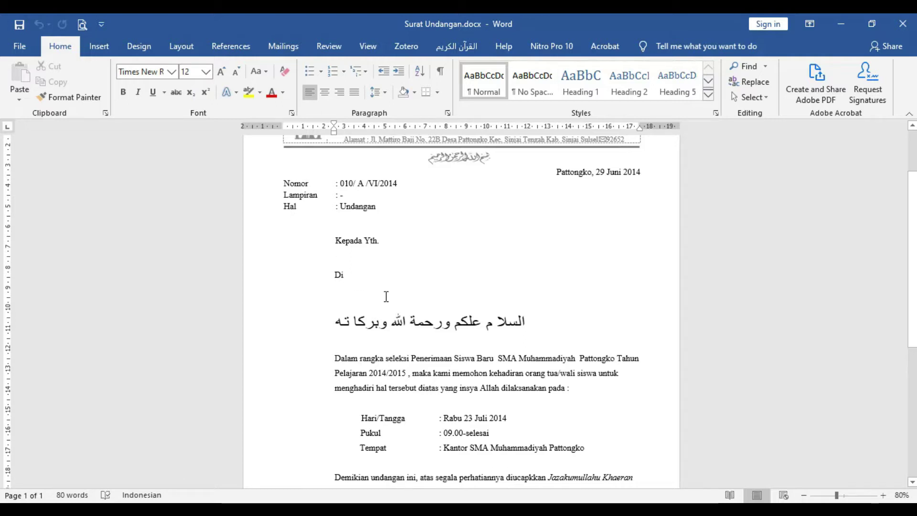
scroll(354, 308, "down", 1)
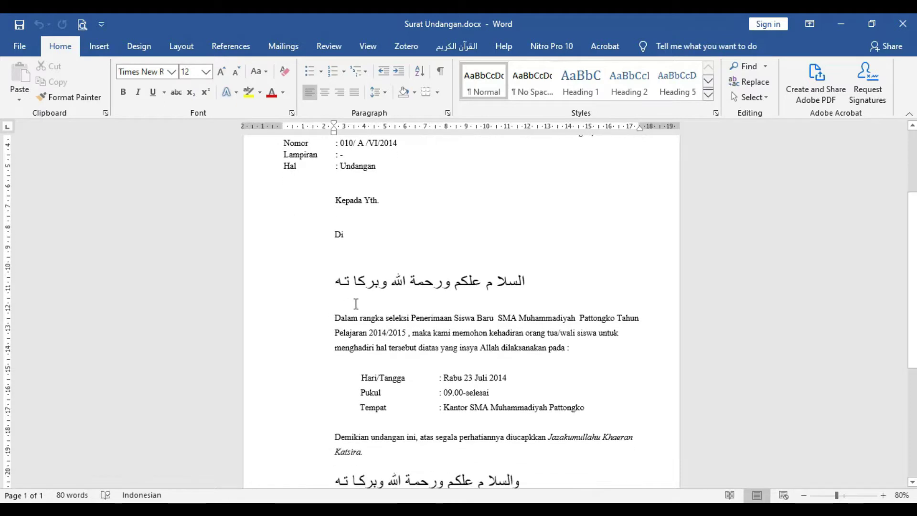
scroll(446, 312, "down", 1)
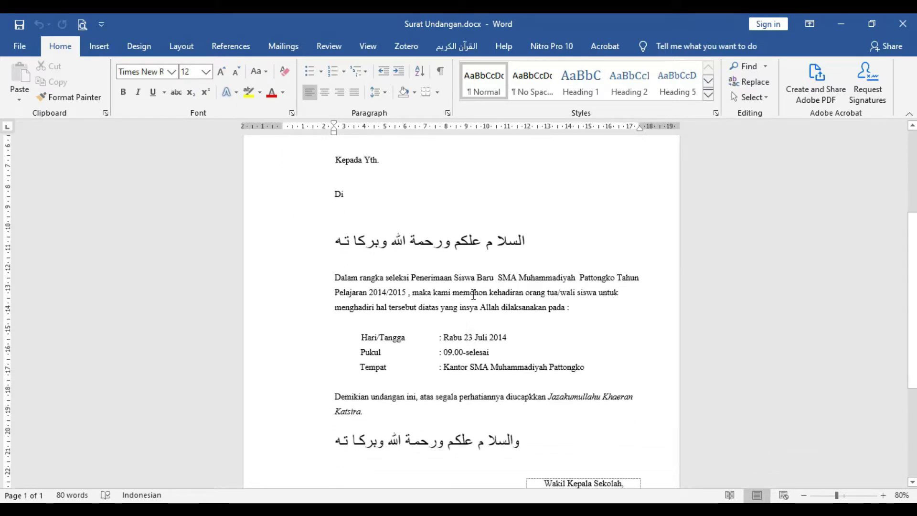
scroll(478, 289, "down", 1)
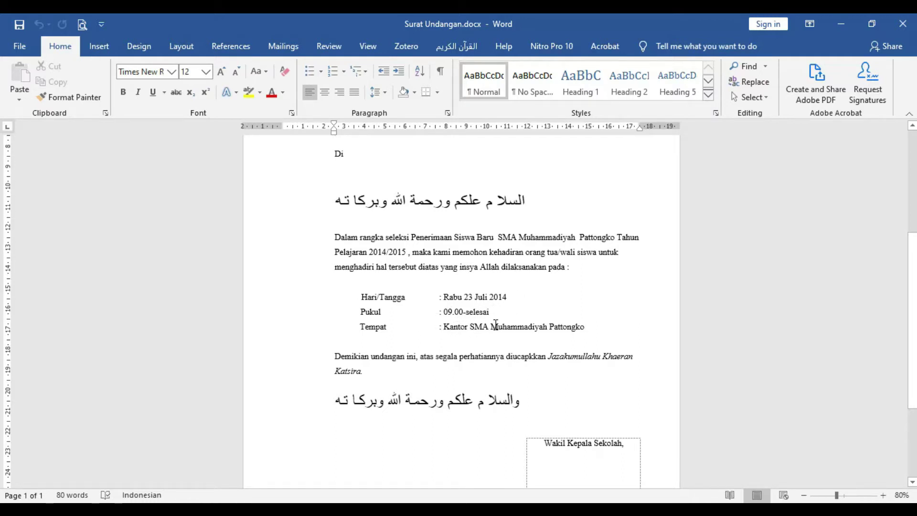
scroll(477, 311, "down", 1)
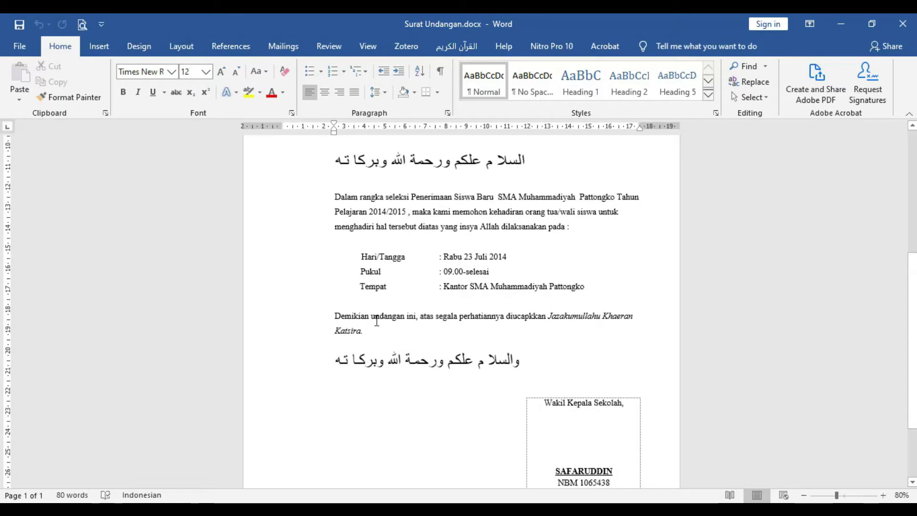
scroll(454, 331, "down", 1)
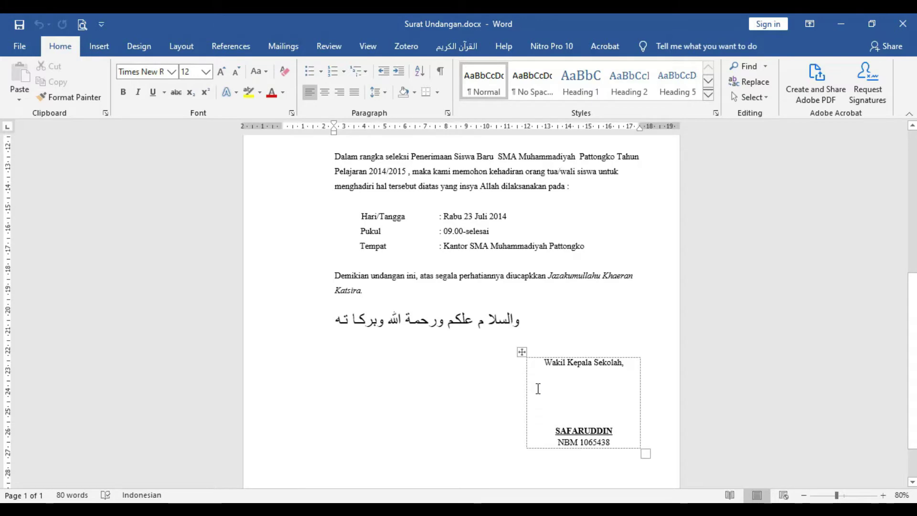
scroll(537, 388, "up", 5)
scroll(538, 388, "up", 2)
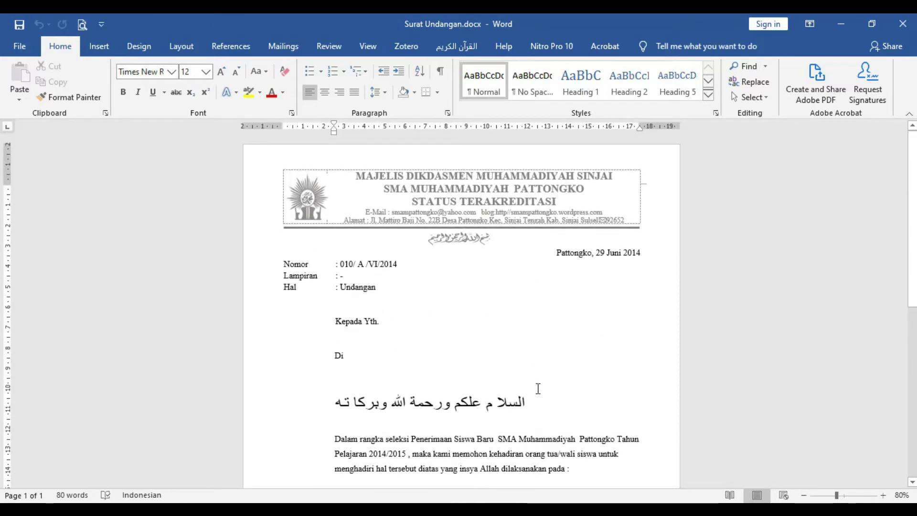
scroll(537, 388, "down", 7)
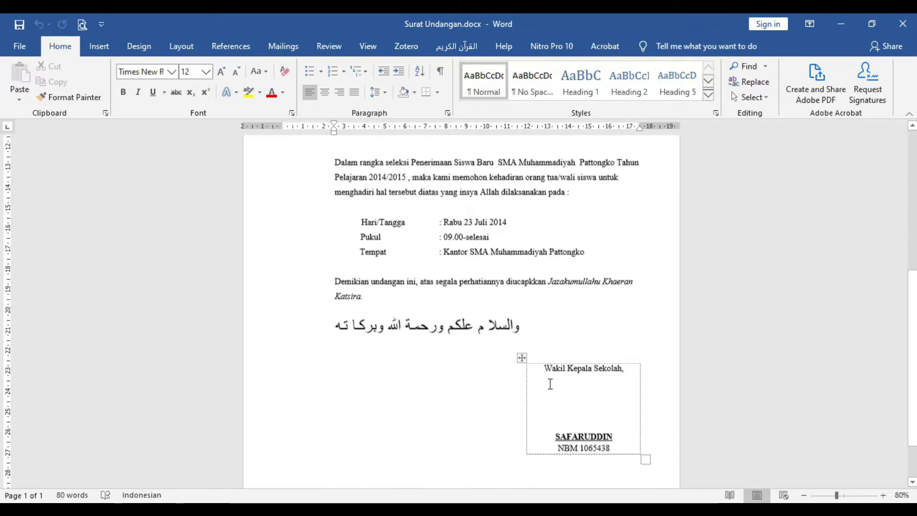
scroll(554, 380, "up", 6)
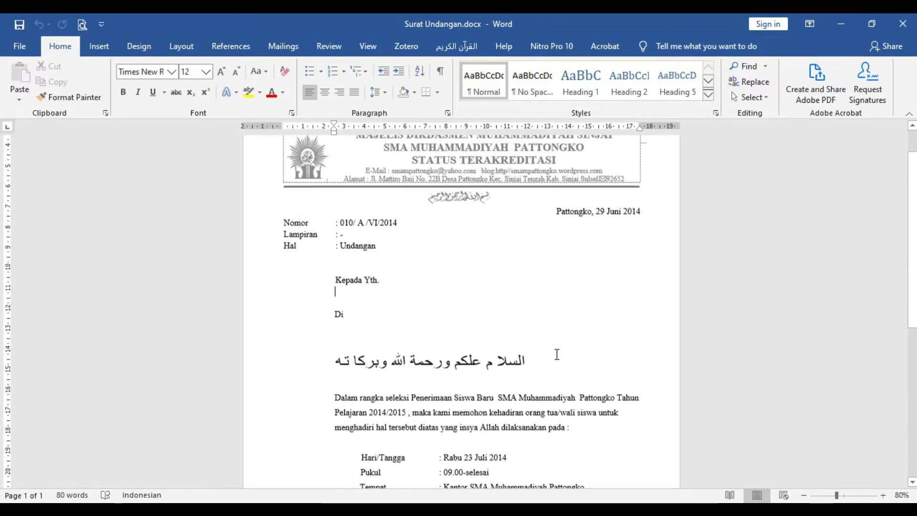
scroll(559, 361, "down", 7)
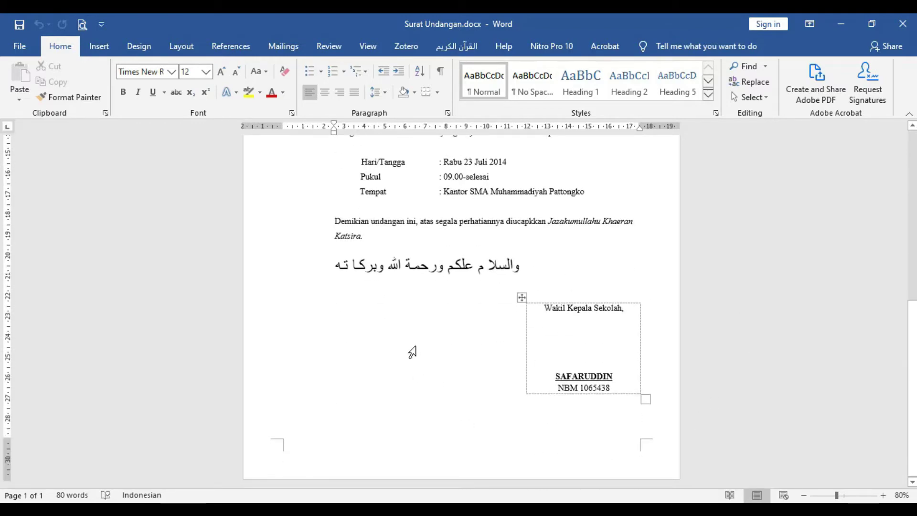
scroll(913, 452, "up", 7)
scroll(913, 451, "down", 7)
scroll(912, 451, "up", 7)
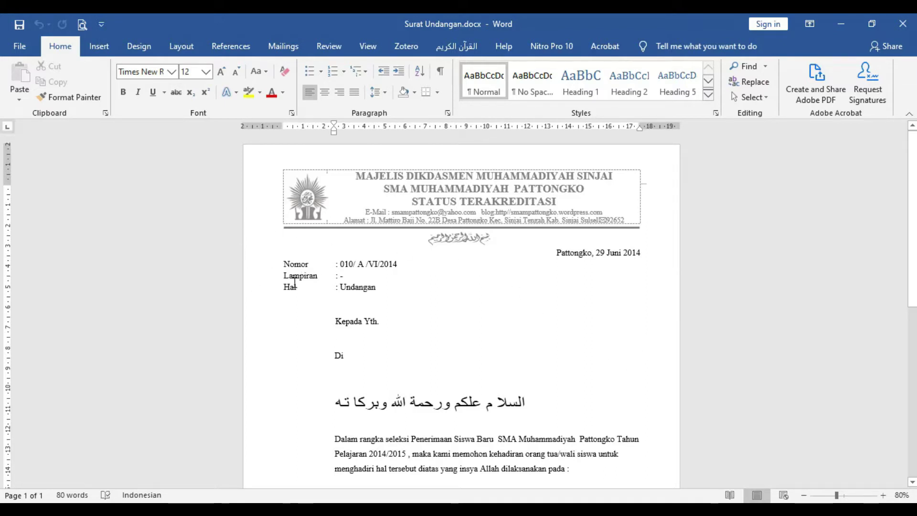
Step: Export the letter through Create PDF/XPS as Surat Undangan.pdf in the Surat folder
left_click(25, 48)
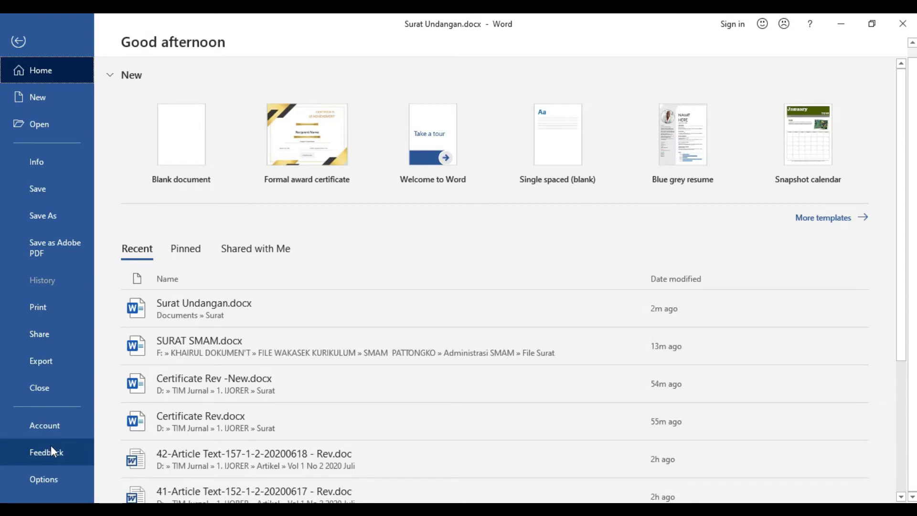
left_click(65, 365)
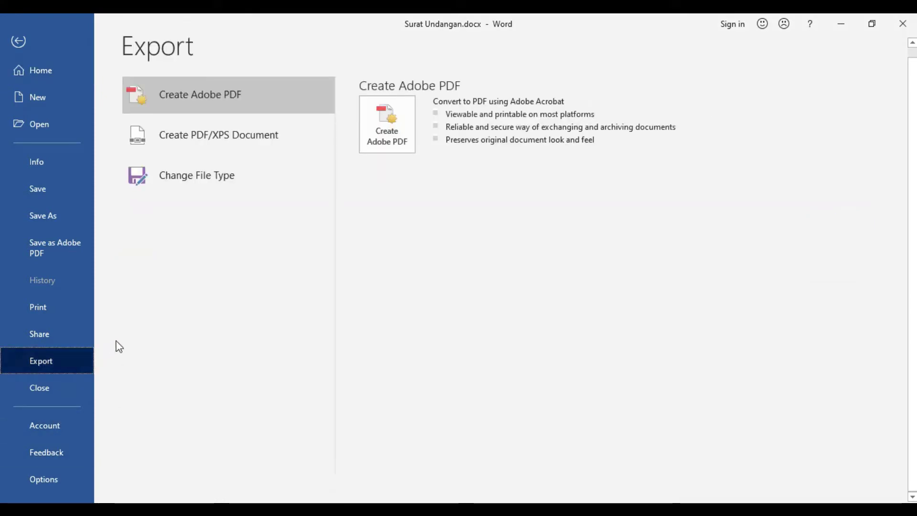
left_click(253, 143)
left_click(392, 205)
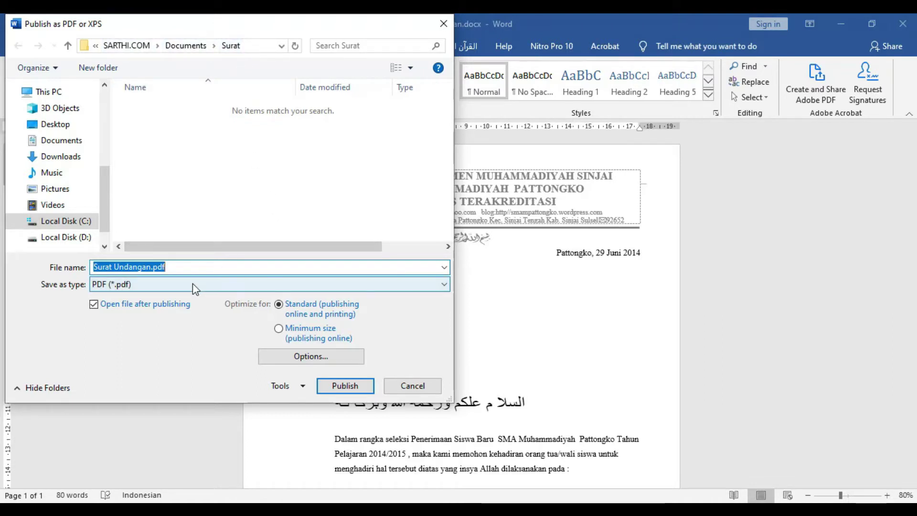
left_click(357, 382)
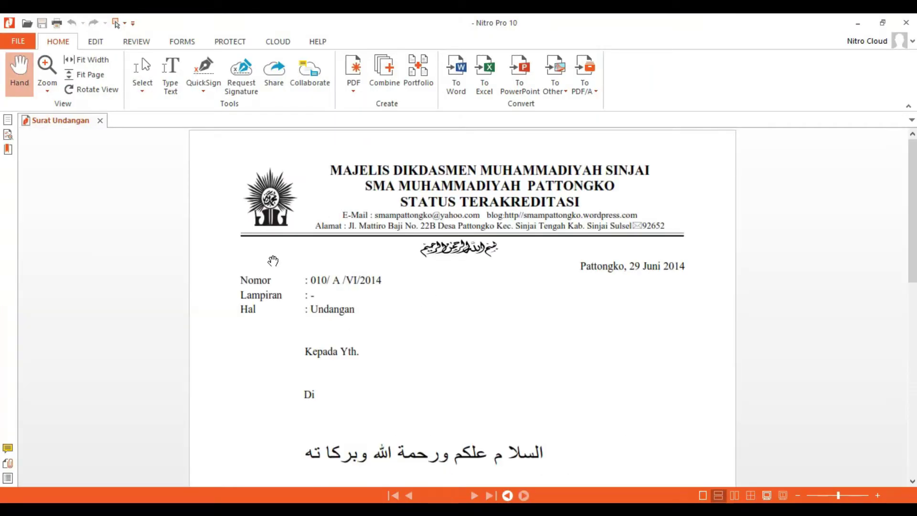
scroll(360, 248, "down", 5)
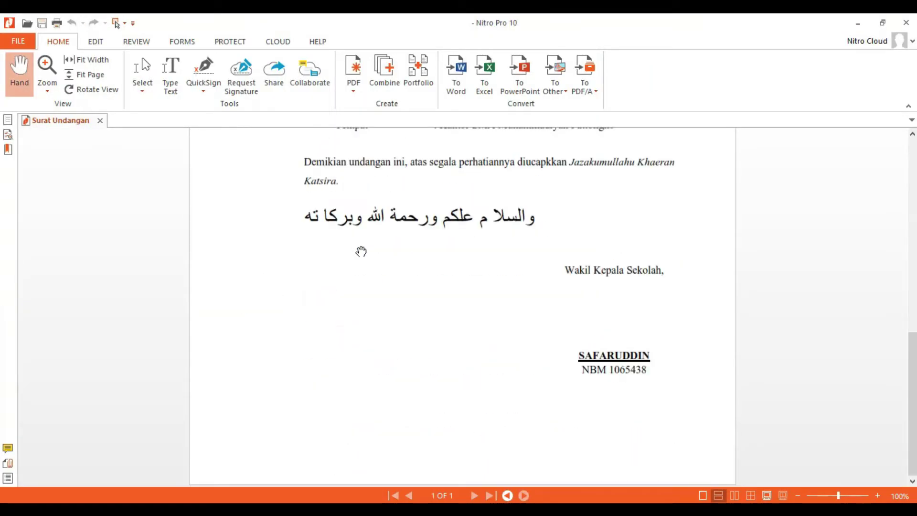
scroll(379, 283, "up", 5)
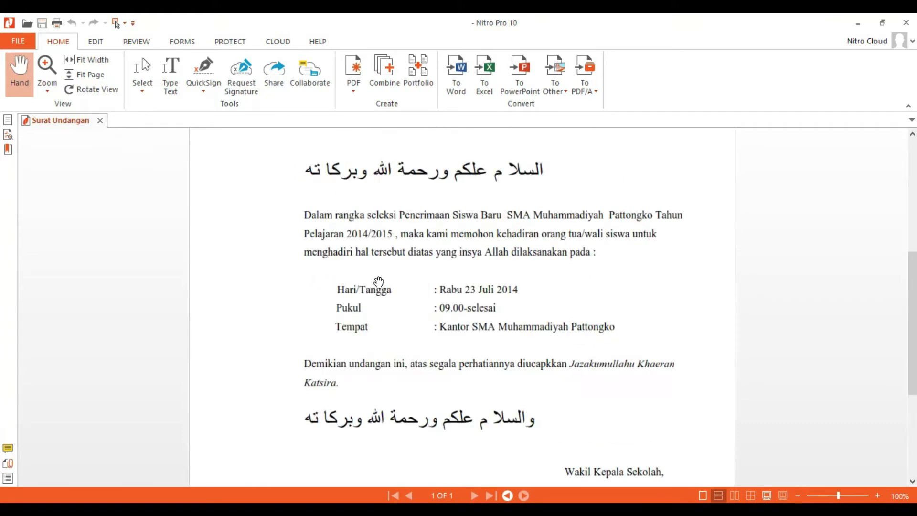
scroll(377, 284, "up", 6)
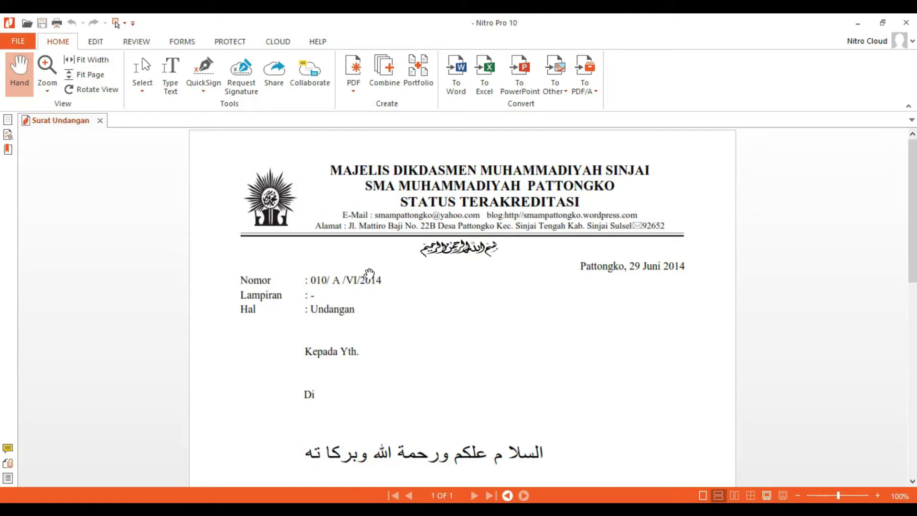
scroll(564, 307, "down", 10)
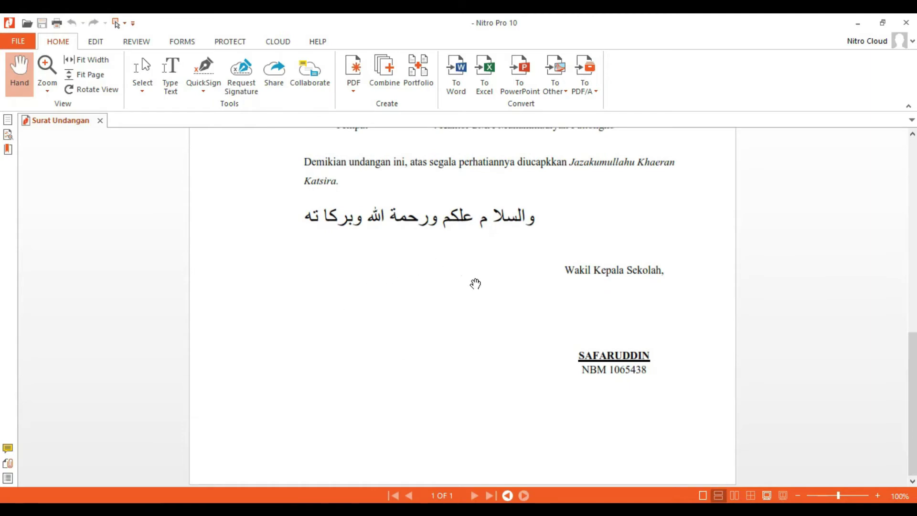
scroll(457, 301, "up", 6)
scroll(460, 293, "up", 3)
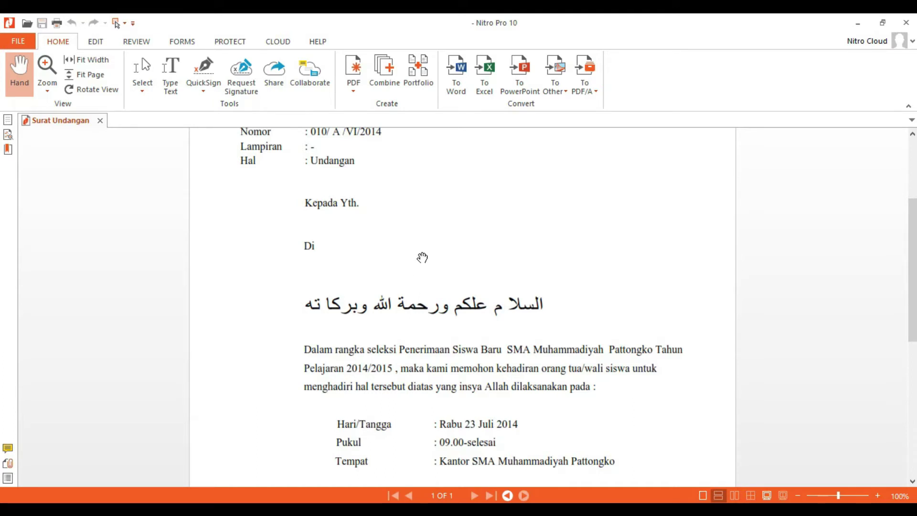
scroll(421, 257, "up", 3)
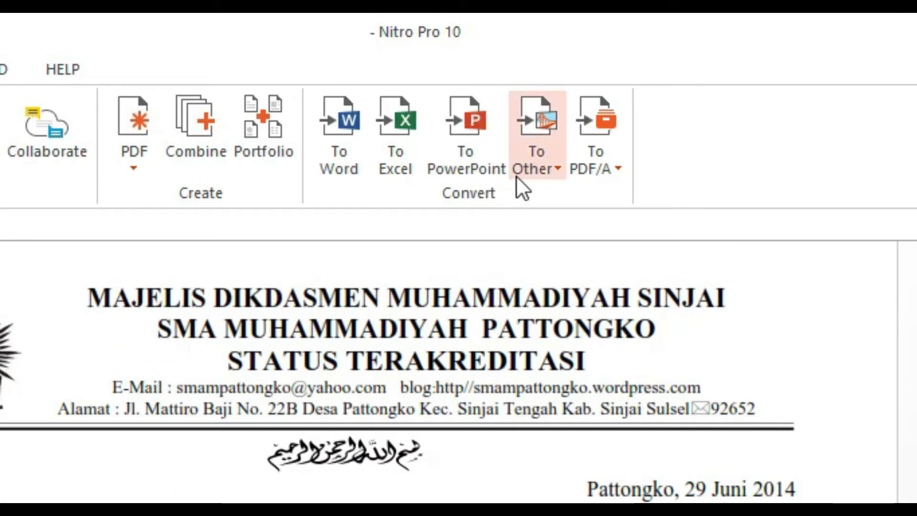
Step: Convert the PDF to PNG, saving Surat Undangan_001.png in the original file's folder
left_click(526, 112)
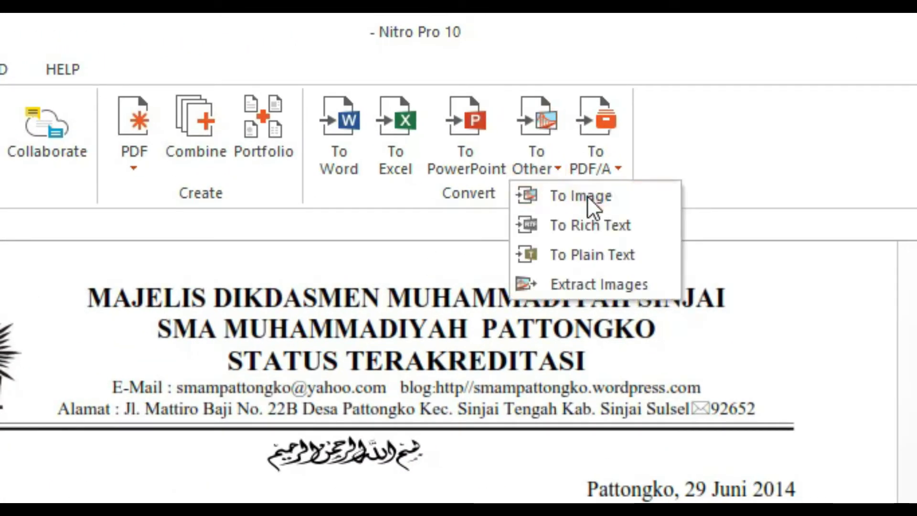
left_click(586, 196)
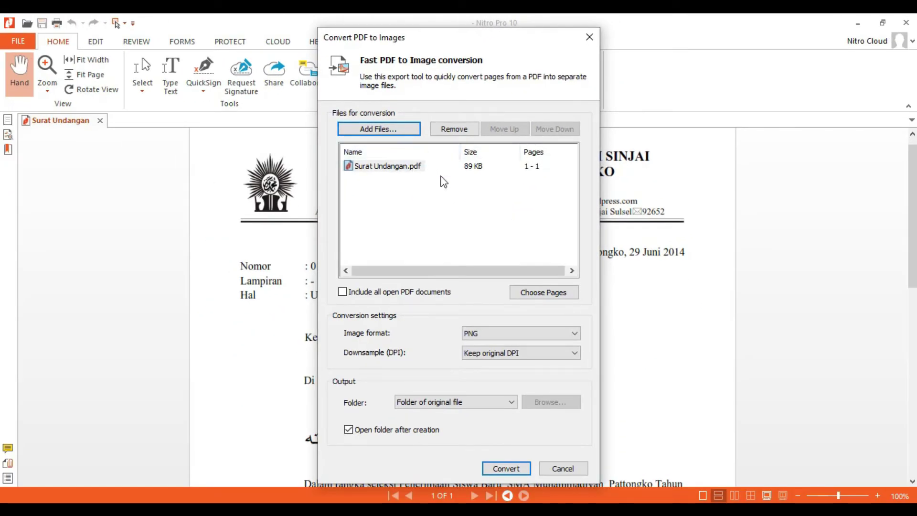
left_click(502, 334)
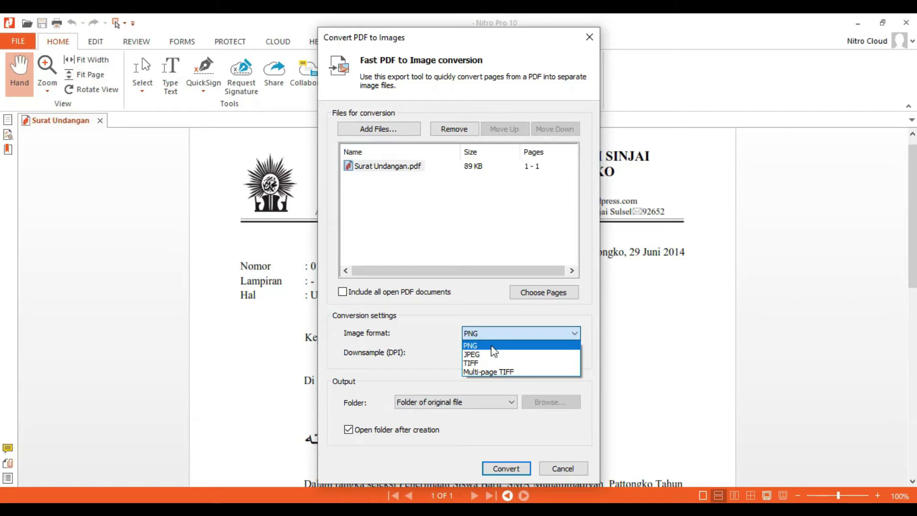
left_click(489, 347)
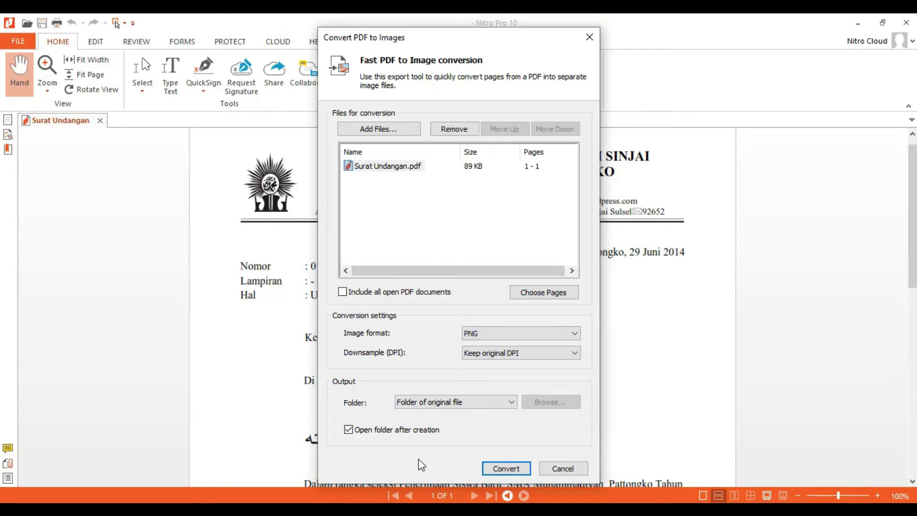
left_click(501, 469)
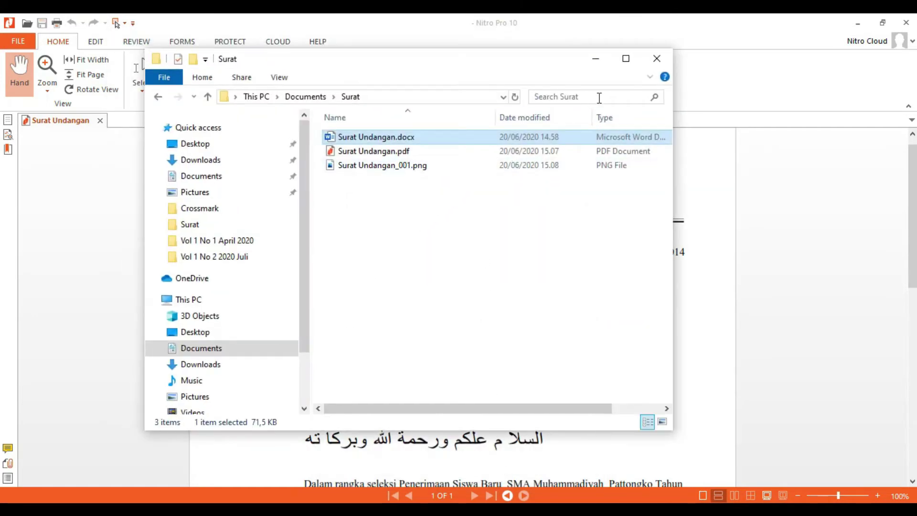
Step: Maximize Explorer, browse to Documents > Surat, and select Surat Undangan_001.png
left_click(625, 58)
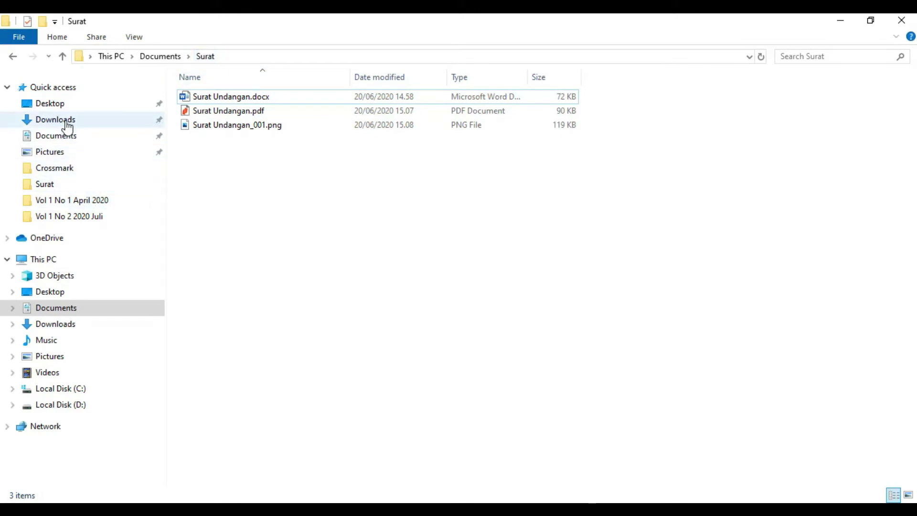
left_click(76, 139)
double_click(199, 366)
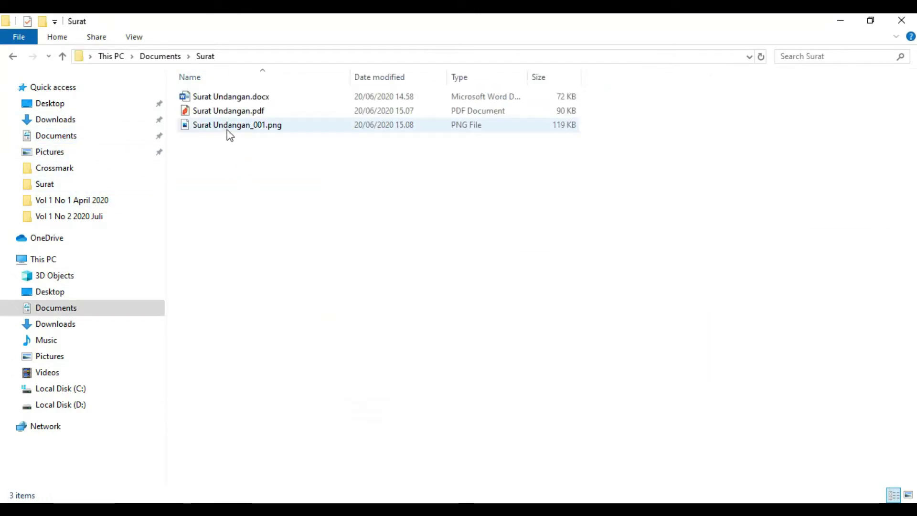
left_click(227, 130)
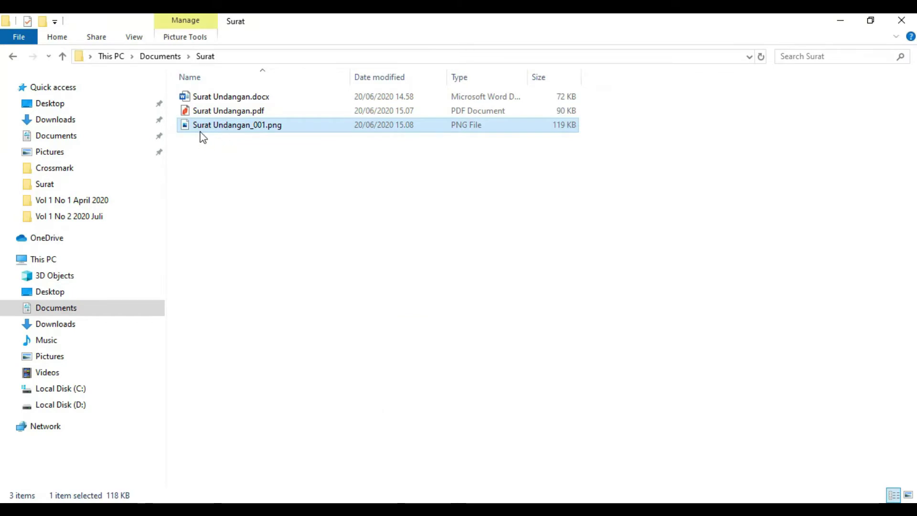
key("Return")
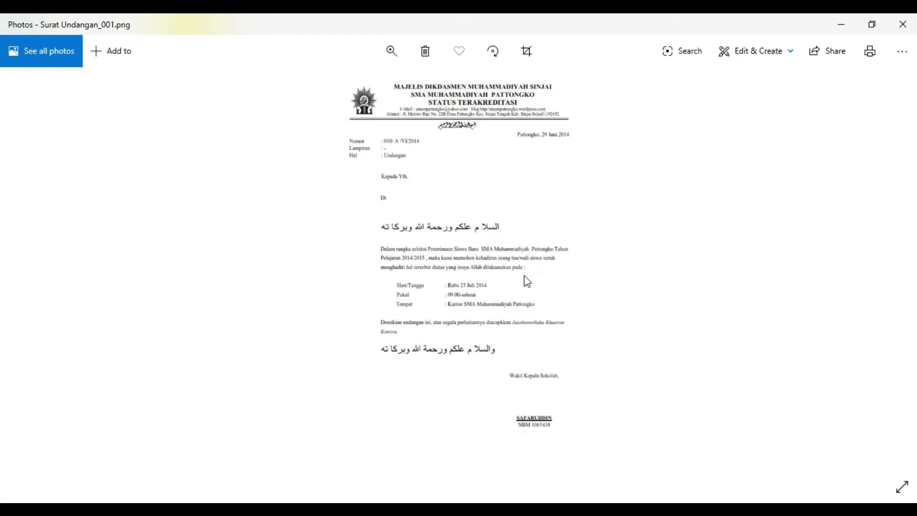
scroll(514, 277, "up", 4)
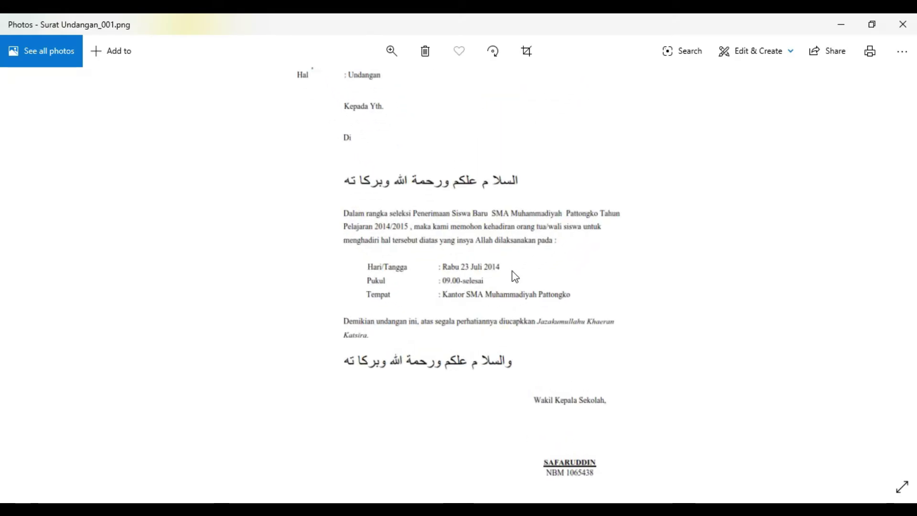
left_click_drag(493, 184, 517, 310)
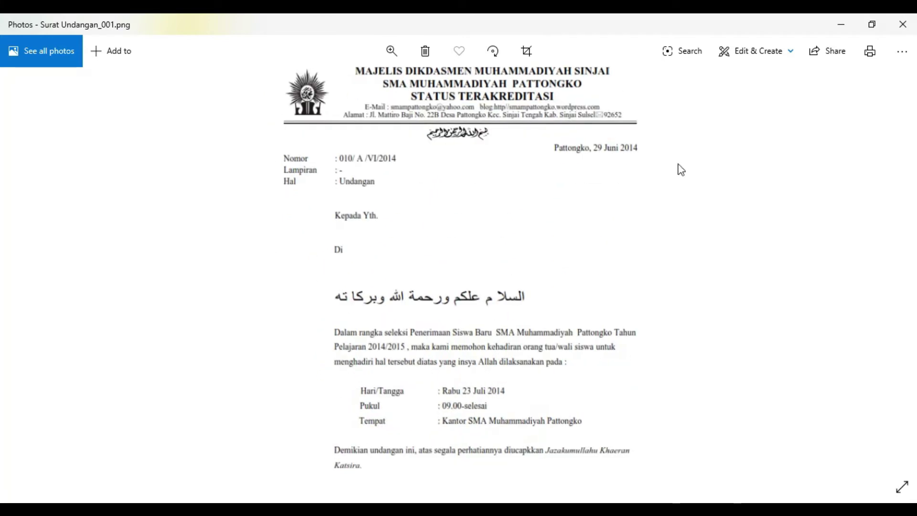
left_click(901, 27)
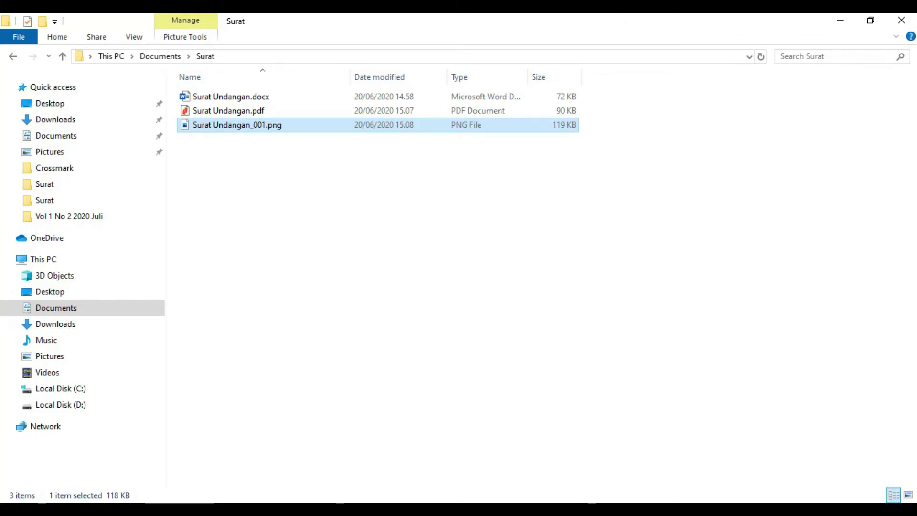
Step: Launch Firefox, decline the default-browser prompt, and maximize its window
left_click(12, 509)
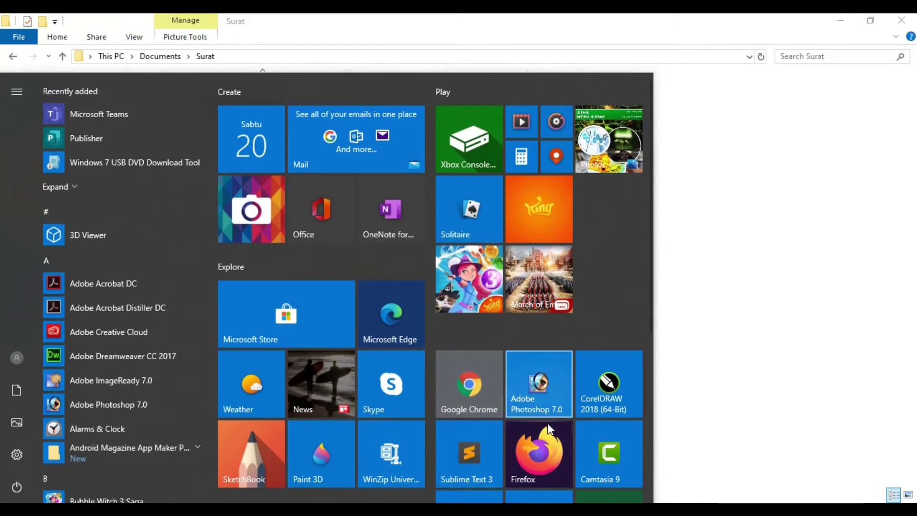
left_click(535, 460)
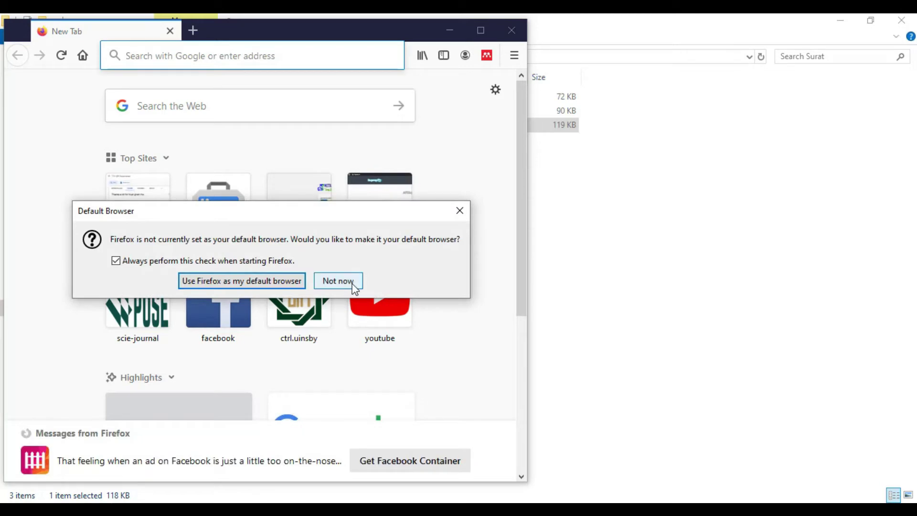
left_click(338, 281)
left_click(480, 30)
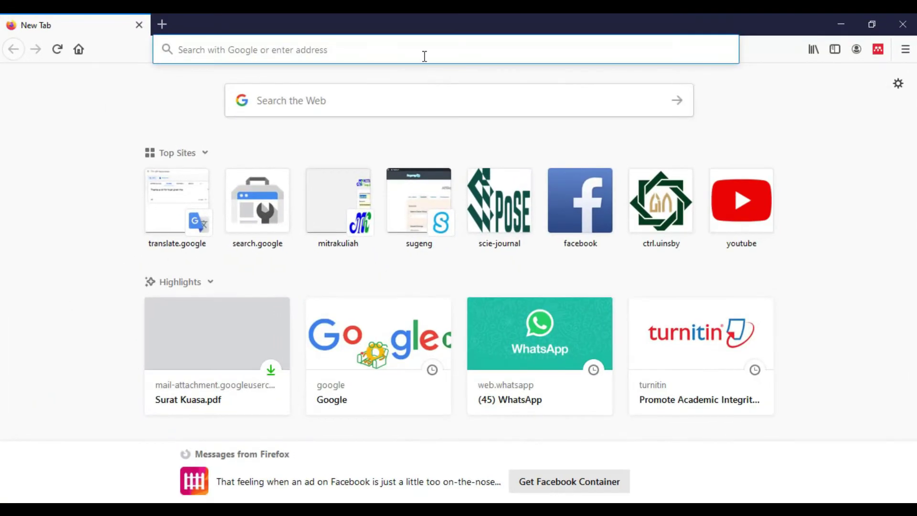
Step: Go to google.com from the Firefox address bar
left_click(424, 57)
type("google.com/")
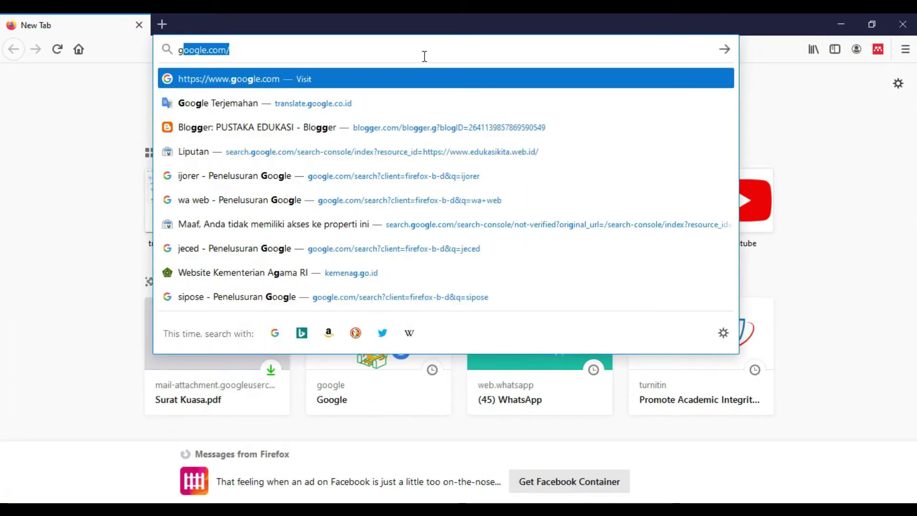
key("Return")
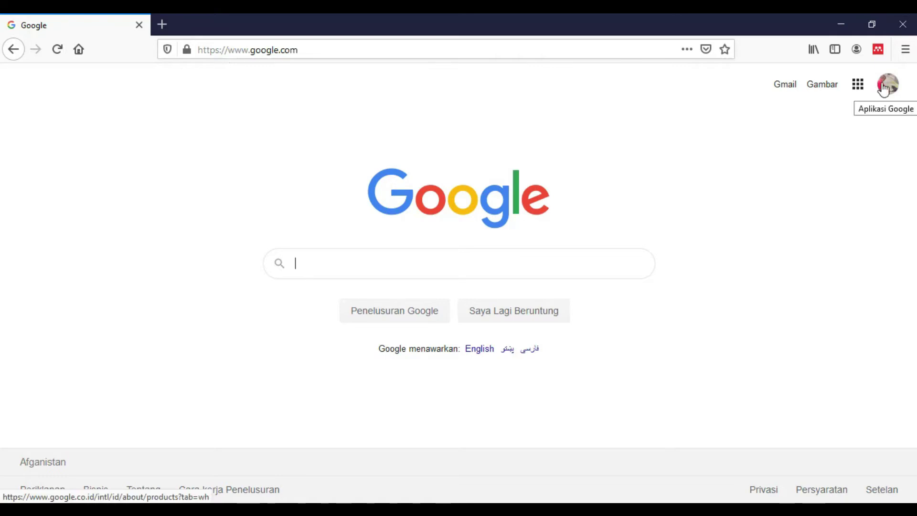
Step: Go to Google Drive from the Google apps panel
left_click(859, 92)
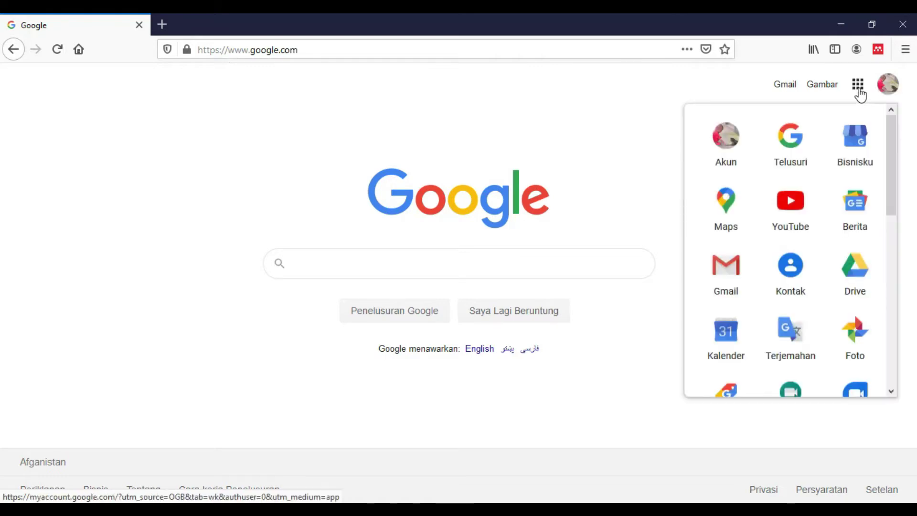
left_click(856, 275)
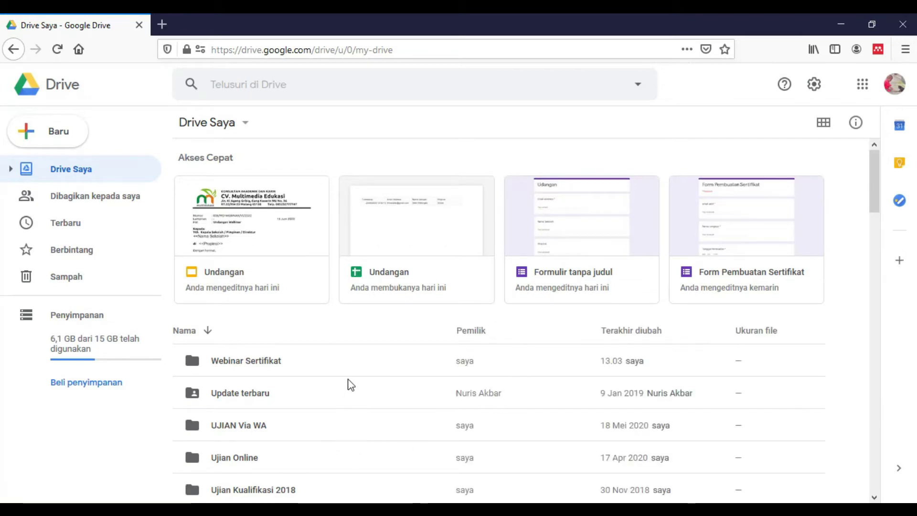
left_click_drag(875, 170, 878, 205)
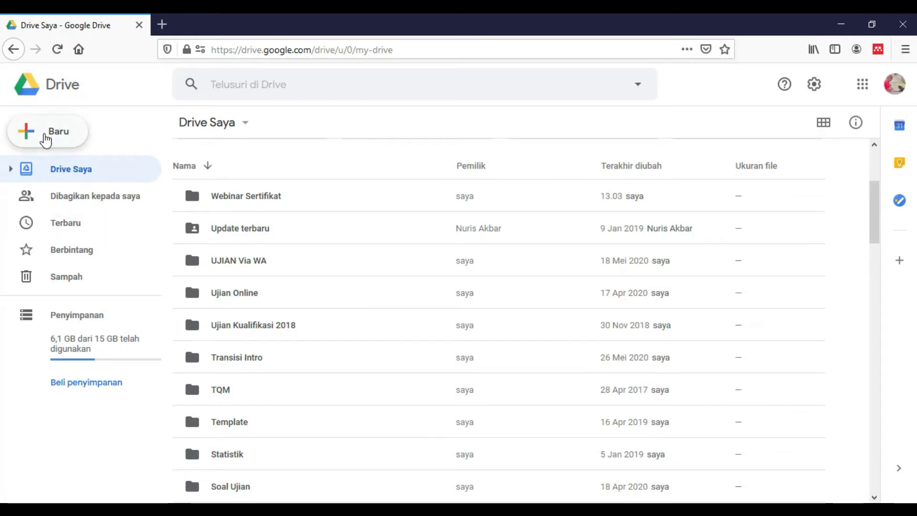
Step: Start a new folder from Baru, bringing up the 'Folder tanpa nama' dialog
left_click(46, 138)
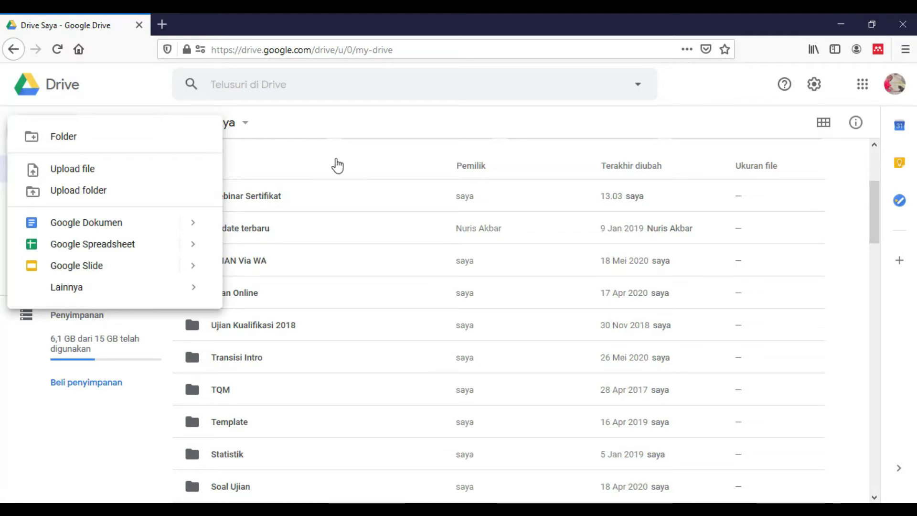
left_click(456, 122)
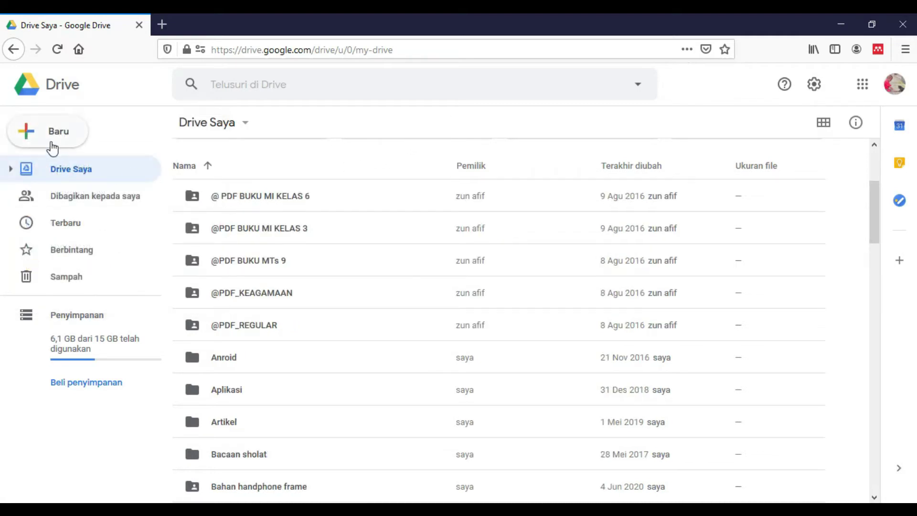
scroll(693, 259, "up", 4)
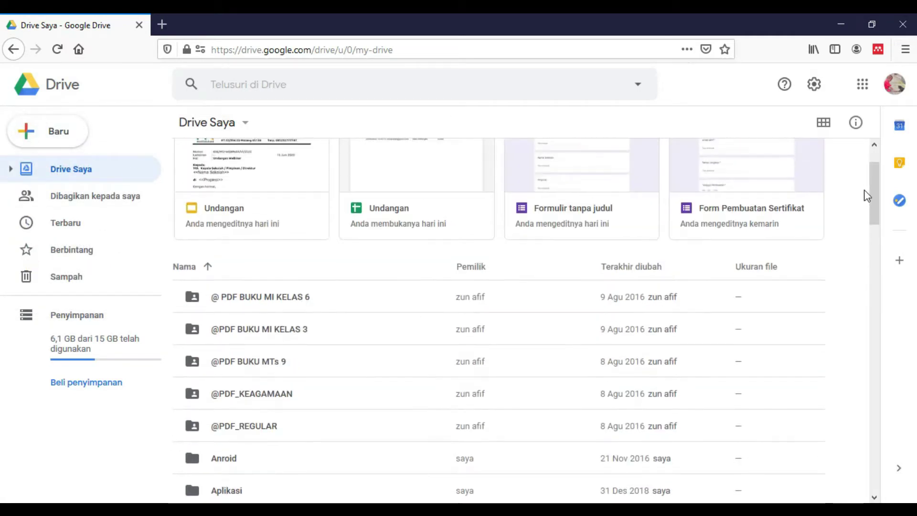
scroll(806, 181, "up", 1)
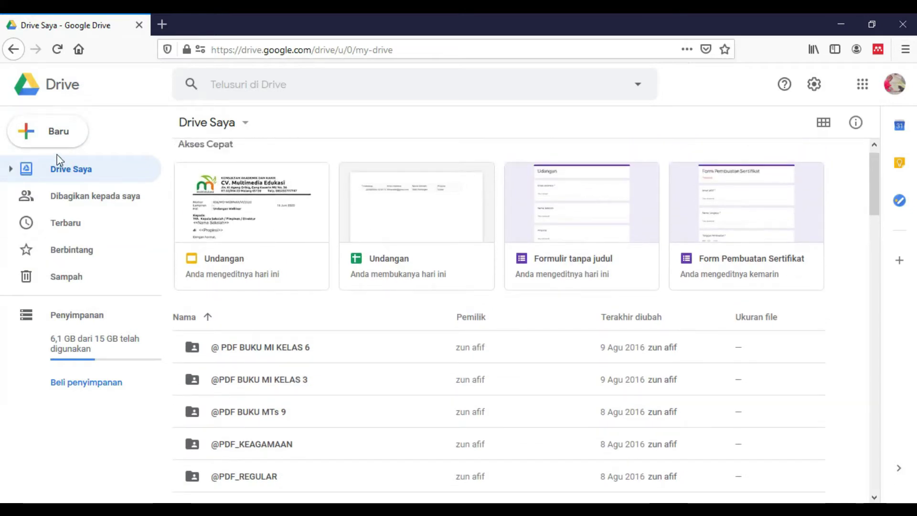
left_click(67, 142)
left_click(67, 138)
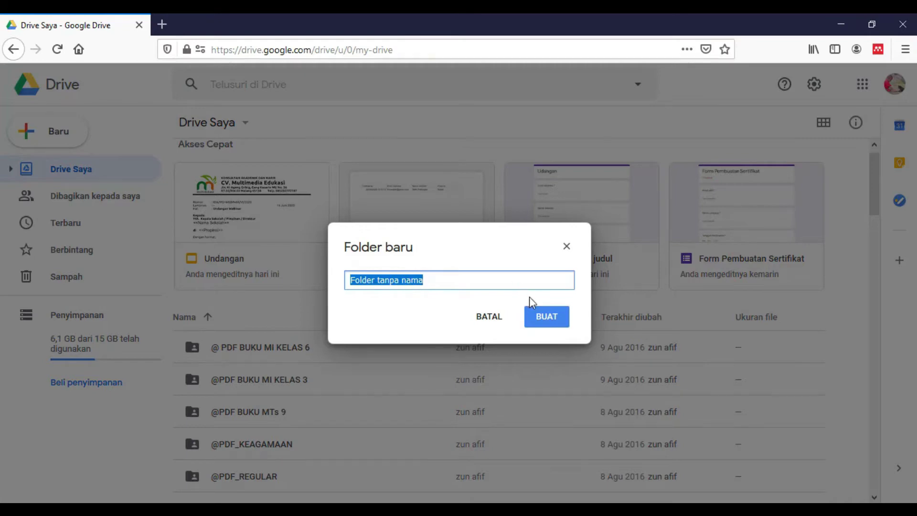
Step: Restart the new-folder dialog, replace the default name with 'Undangan', and create it
left_click(567, 247)
left_click(71, 143)
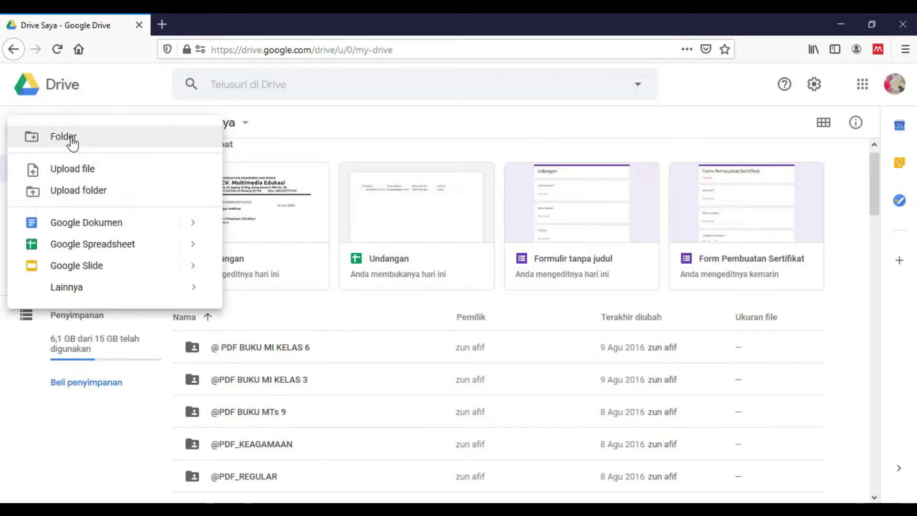
left_click(72, 144)
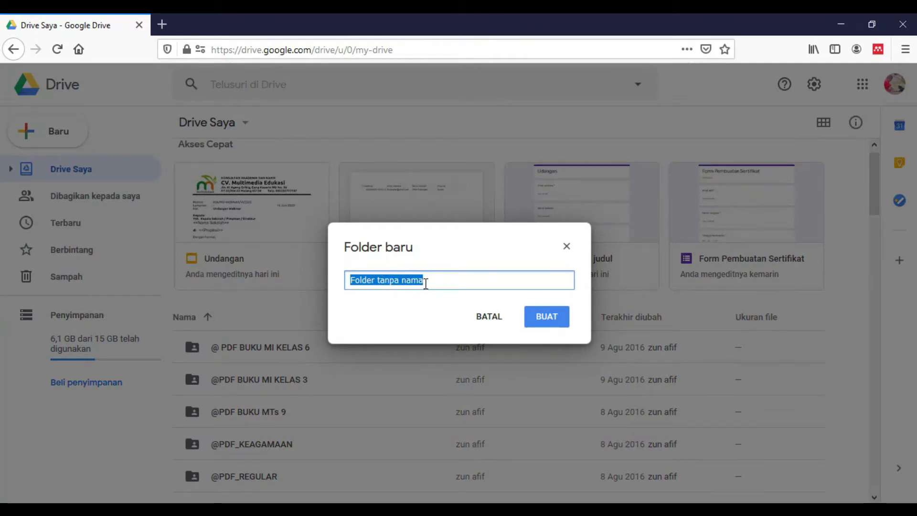
left_click(360, 282)
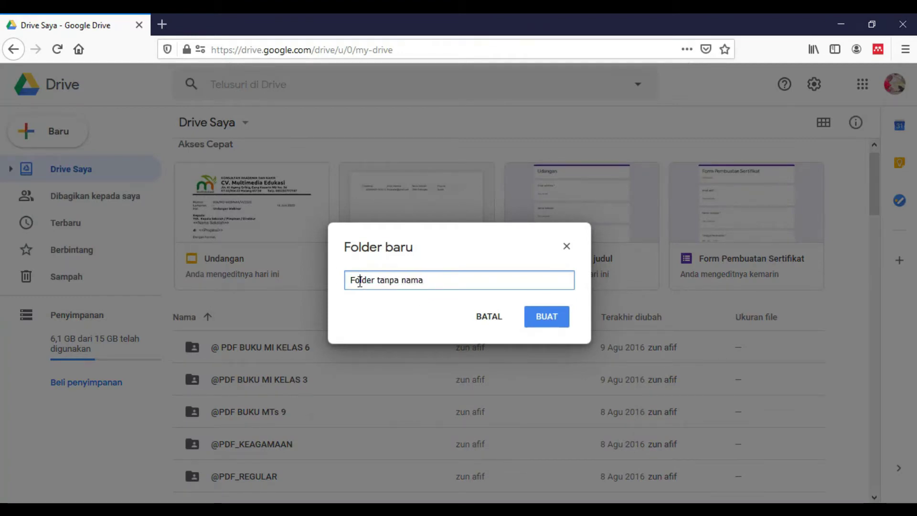
triple_click(359, 281)
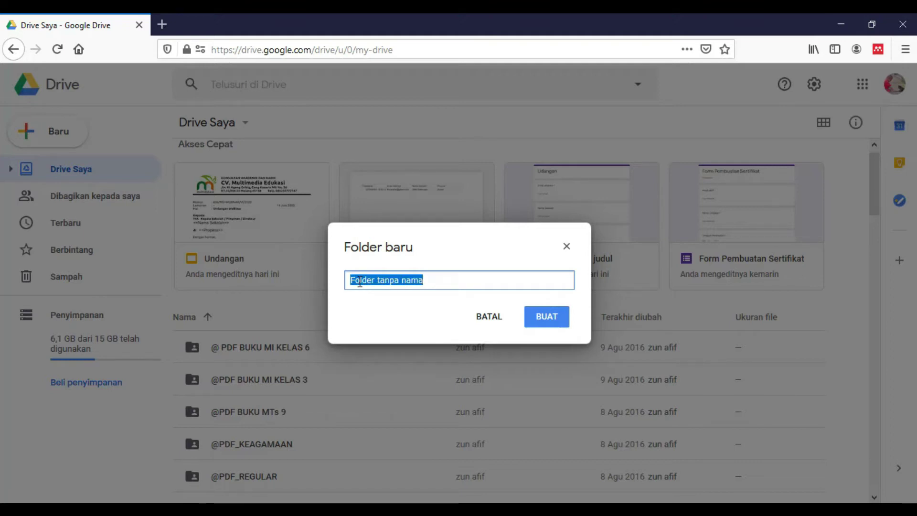
type("Undangan")
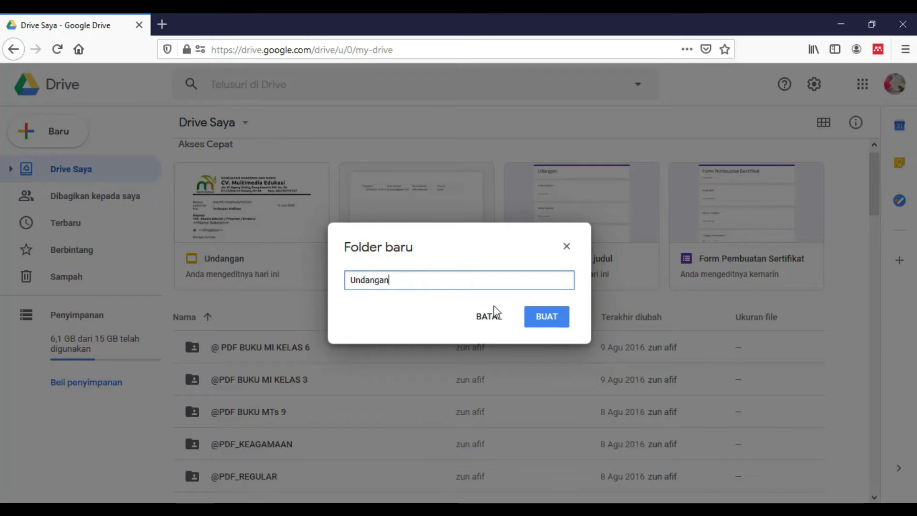
left_click(540, 317)
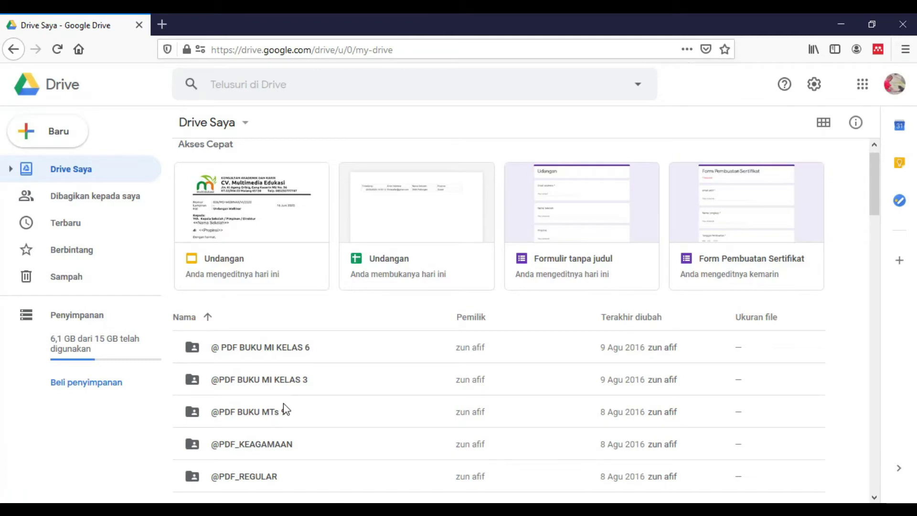
Step: Open the Undangan folder and reveal the Google Slides Presentasi kosong option under Baru
scroll(285, 410, "down", 15)
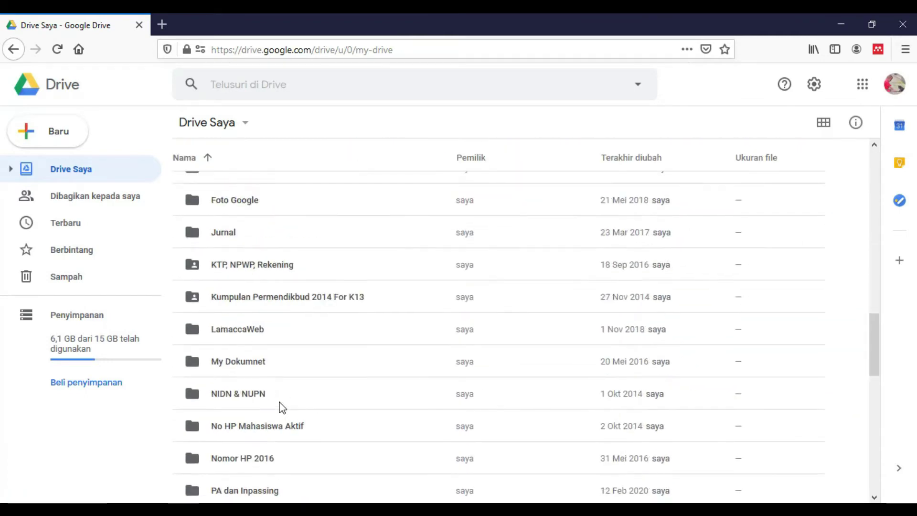
scroll(282, 408, "down", 10)
scroll(281, 408, "up", 3)
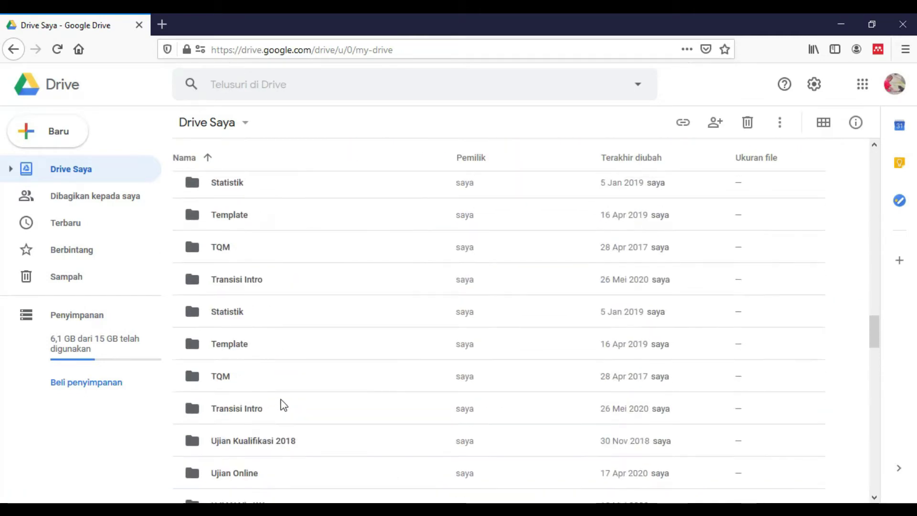
scroll(282, 407, "down", 2)
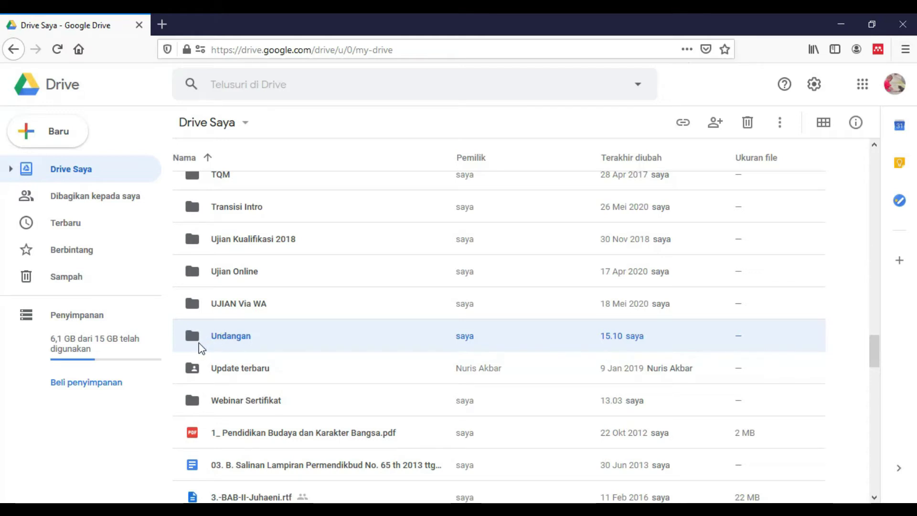
double_click(199, 344)
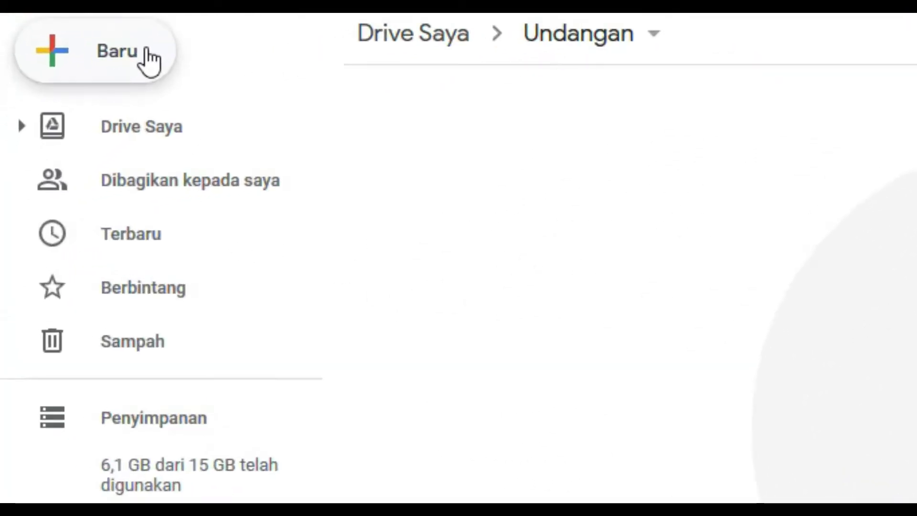
left_click(147, 50)
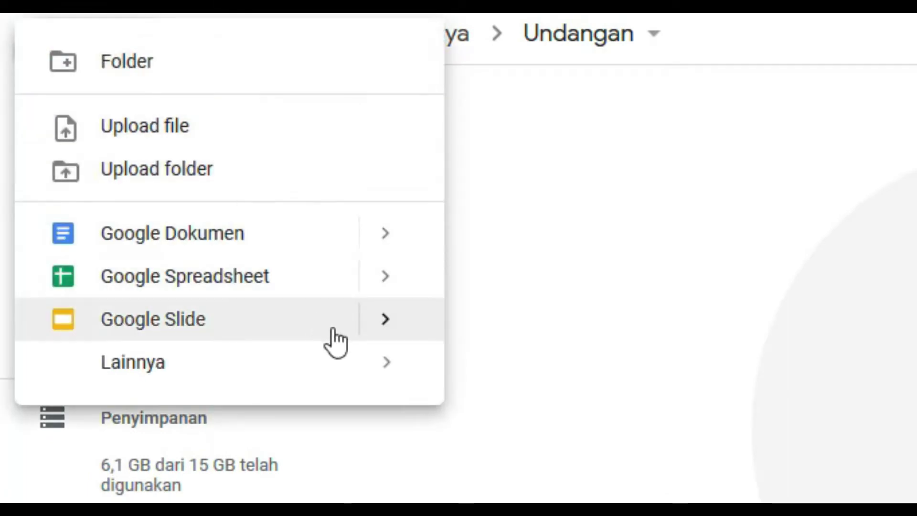
mouse_move(378, 328)
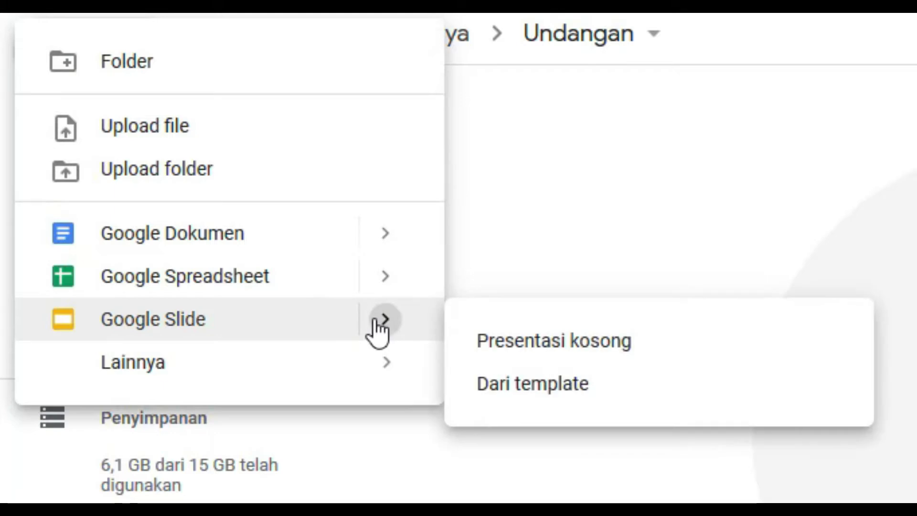
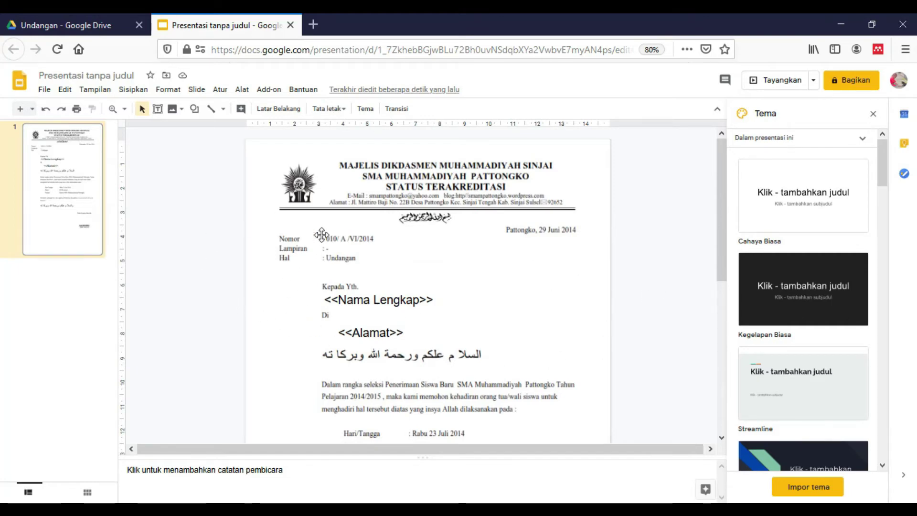
Step: Scroll down the invitation letter slide and drag to adjust its text layout
scroll(723, 238, "down", 1)
scroll(725, 253, "down", 2)
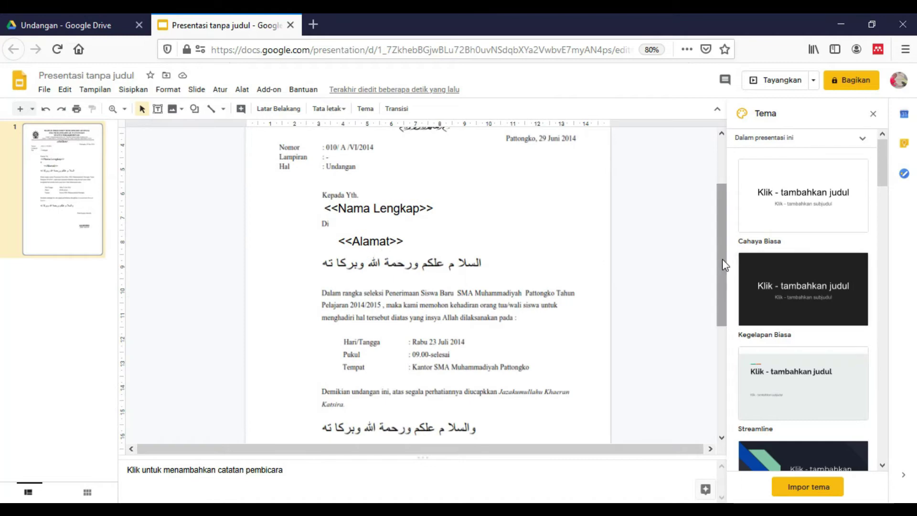
left_click_drag(718, 254, 725, 319)
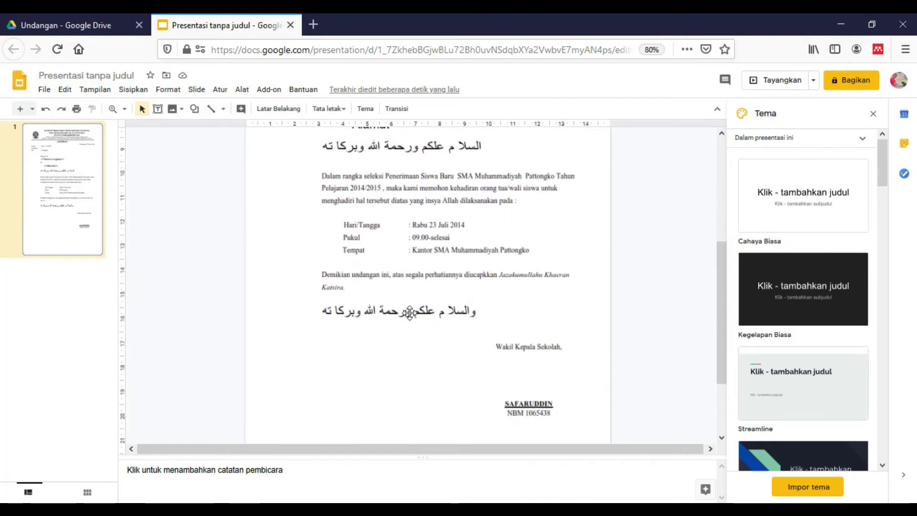
left_click_drag(720, 307, 708, 197)
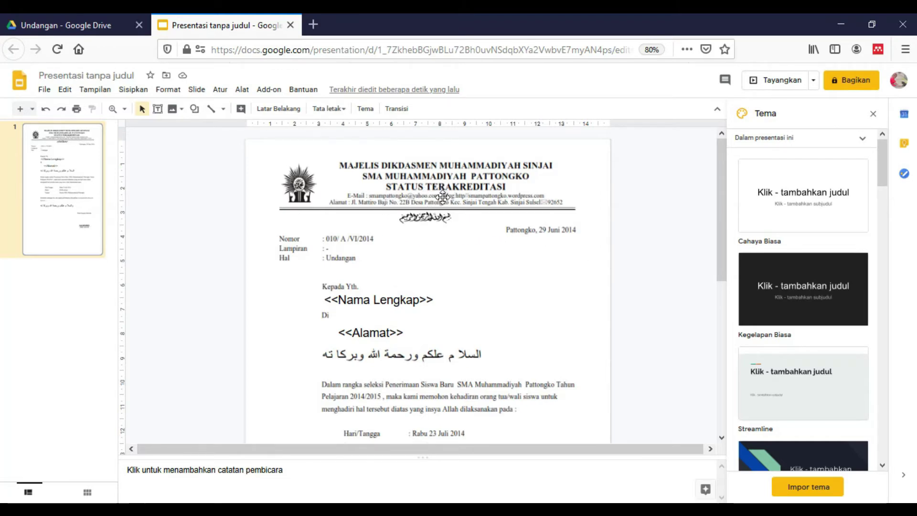
Step: Back in the Undangan Drive folder, create a new folder named PDF
left_click(99, 27)
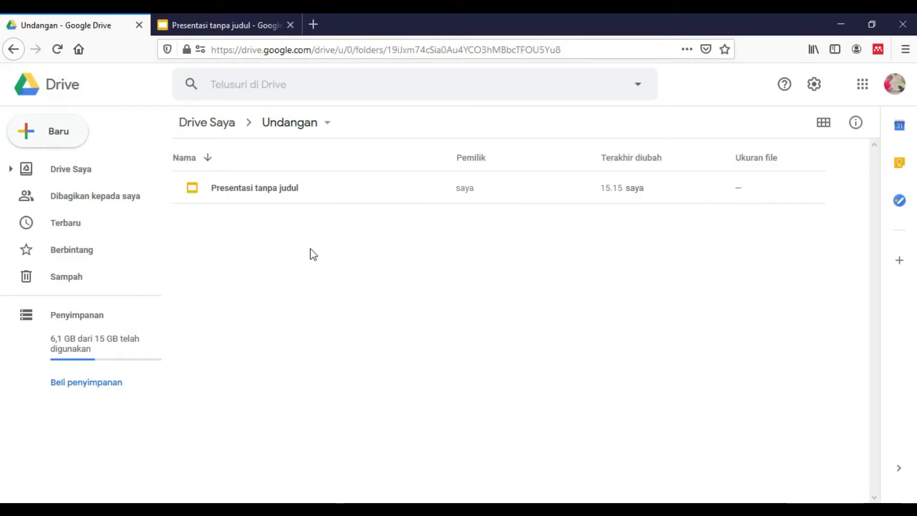
right_click(270, 250)
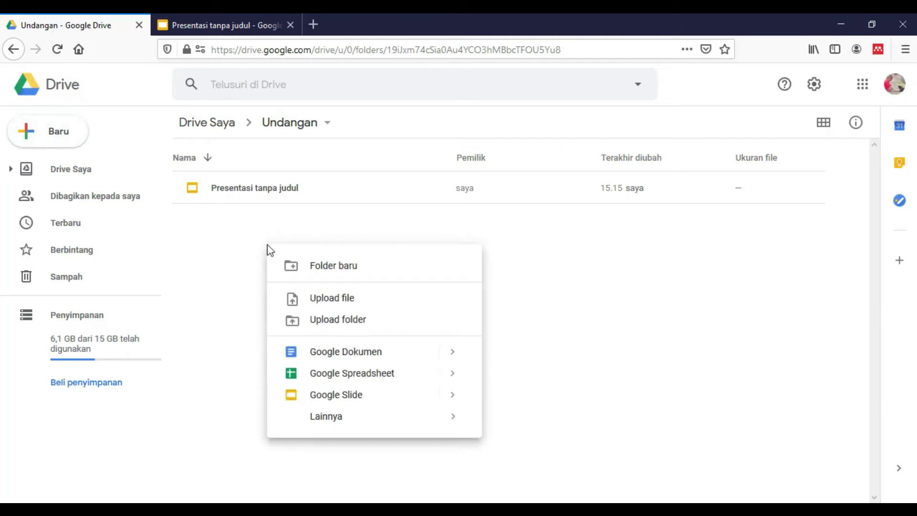
left_click(323, 270)
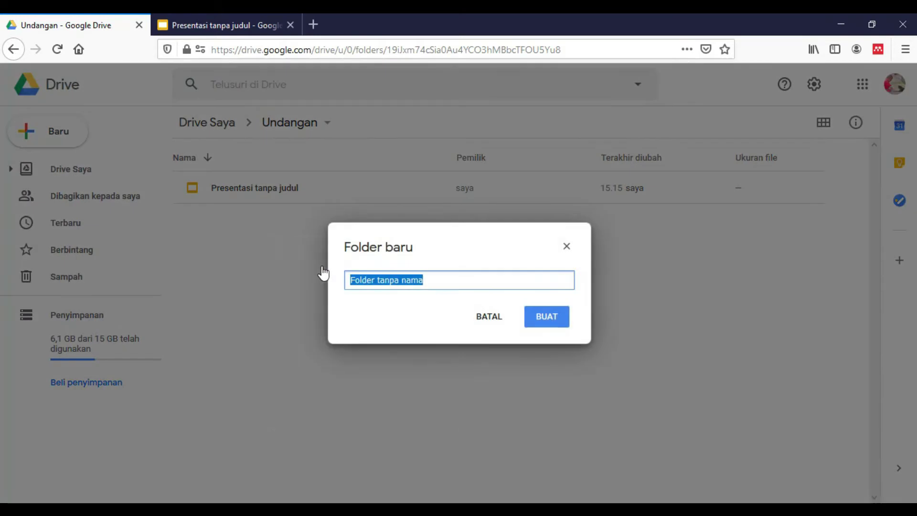
type("PDF")
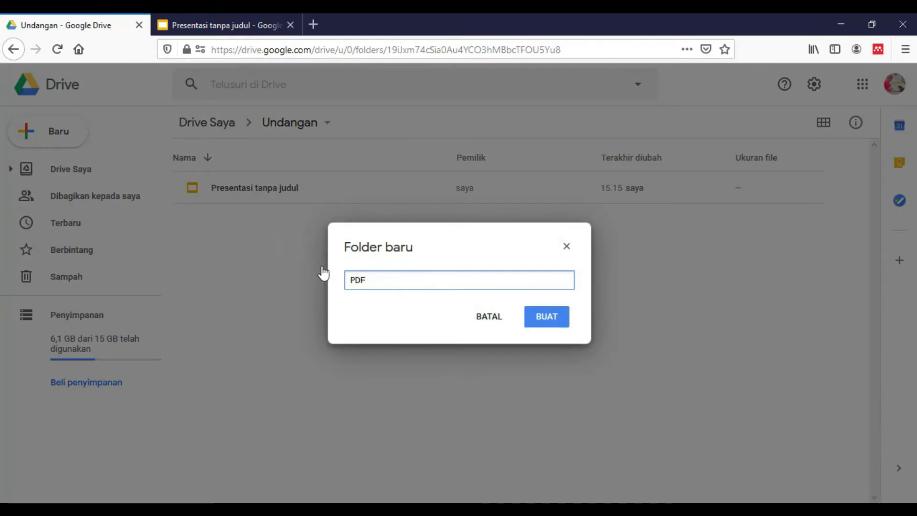
left_click(538, 321)
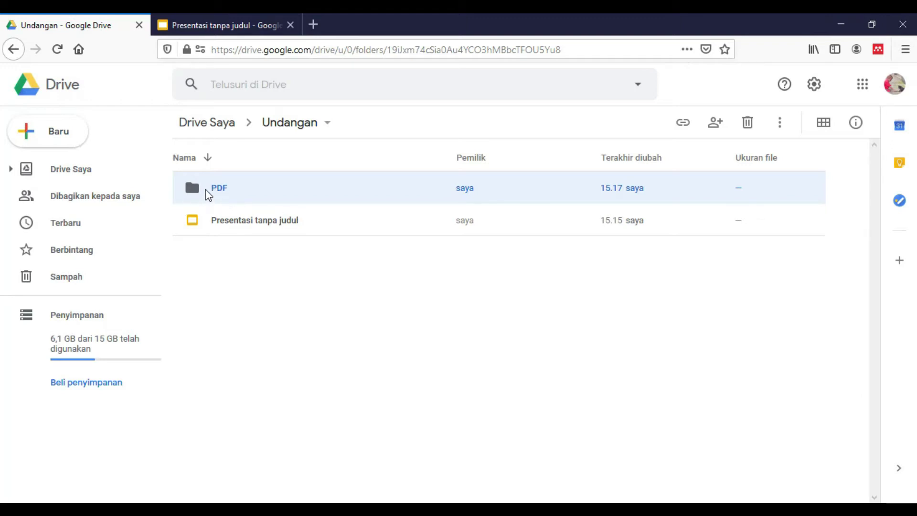
Step: Create a blank Google Form from Baru > Lainnya > Google Formulir in the Undangan folder
left_click(277, 302)
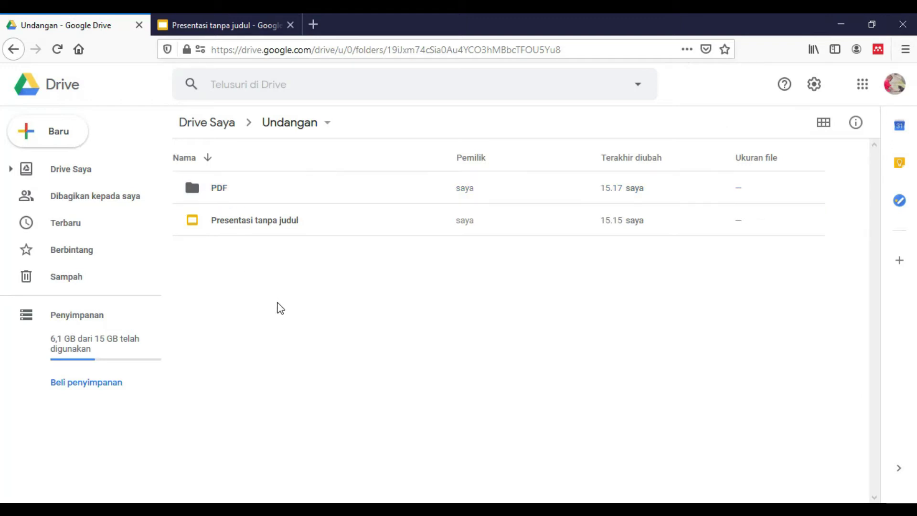
right_click(277, 295)
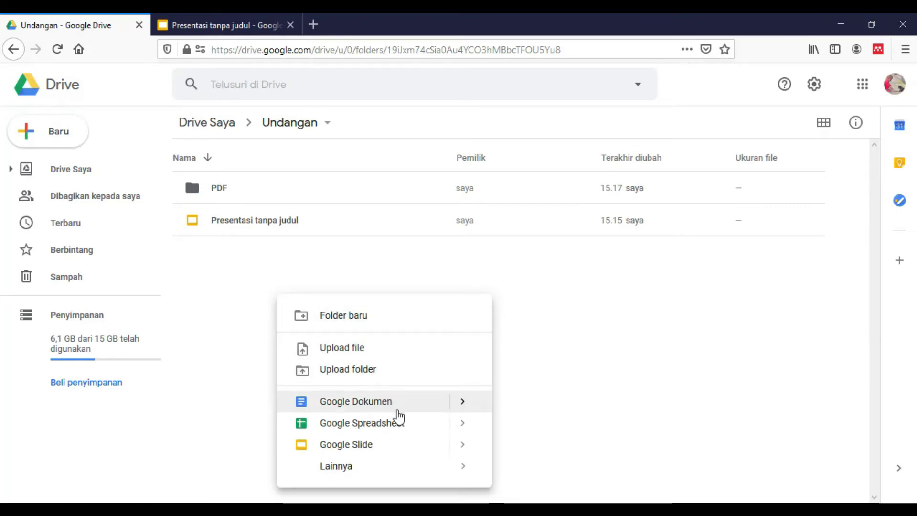
left_click(555, 319)
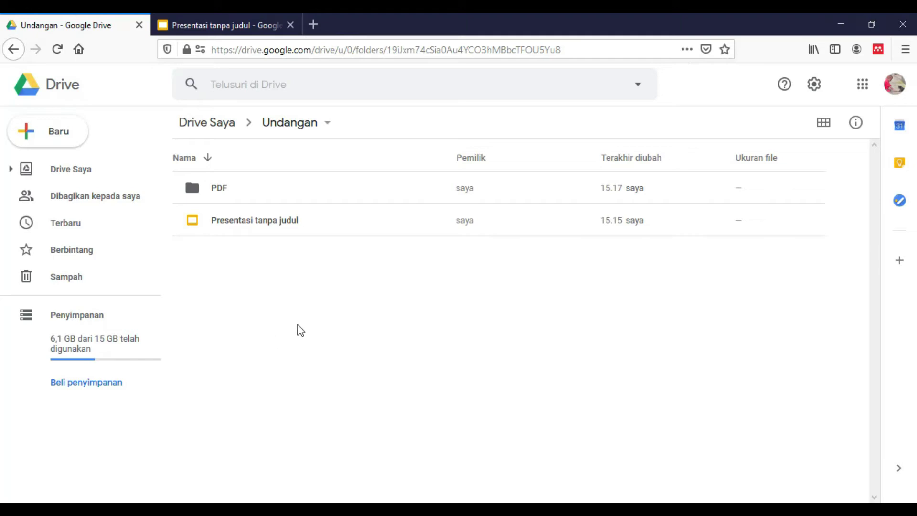
right_click(261, 287)
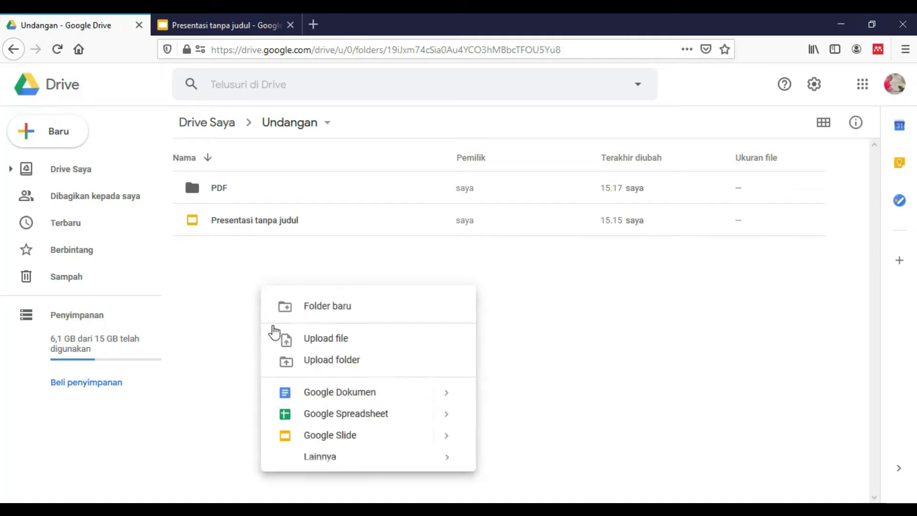
left_click(60, 144)
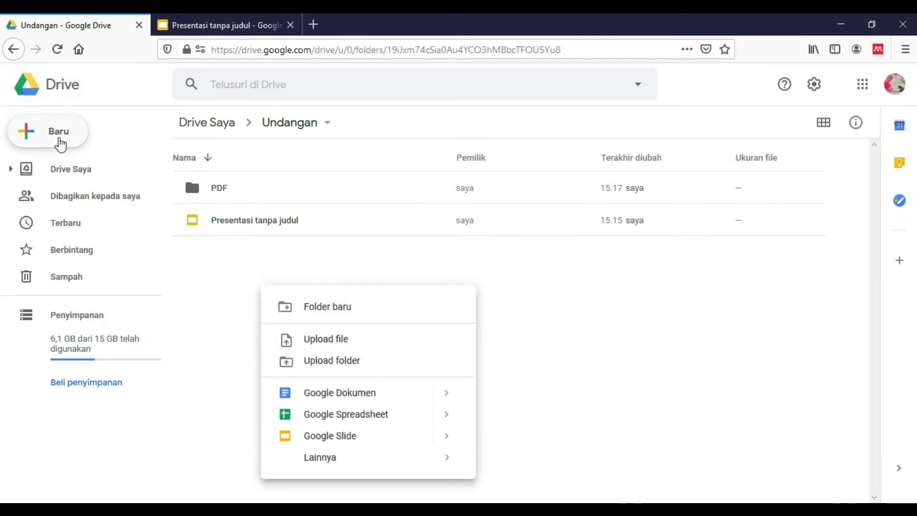
mouse_move(136, 288)
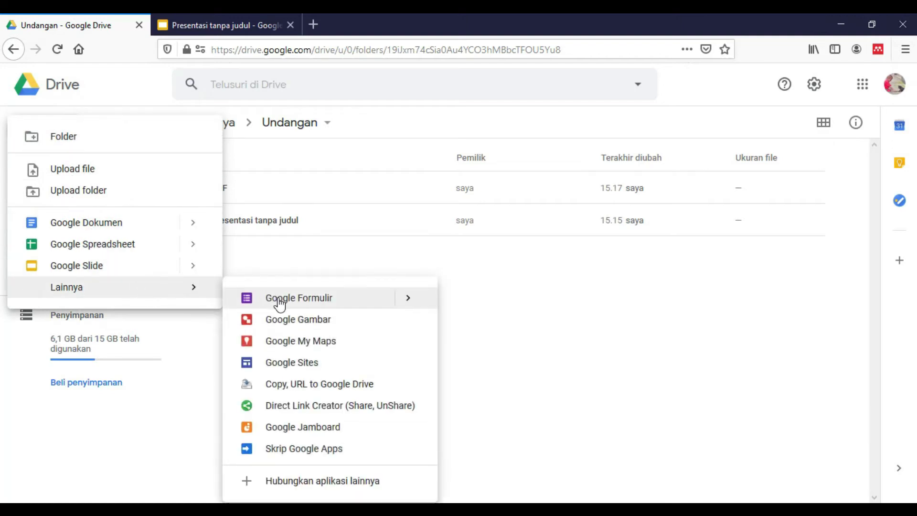
mouse_move(405, 300)
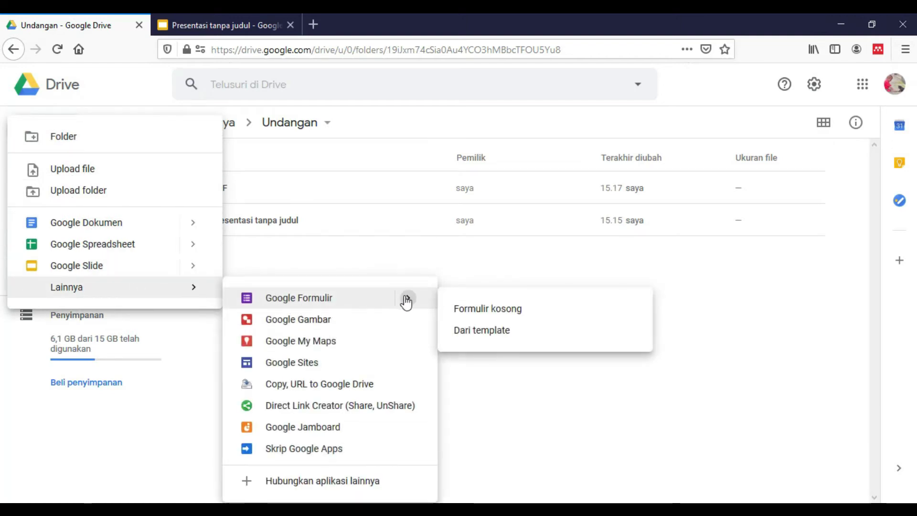
left_click(474, 317)
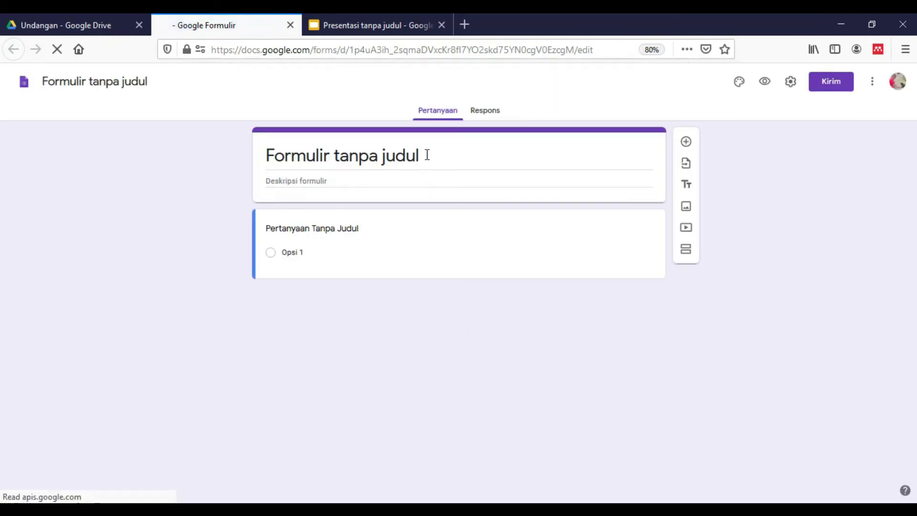
Step: Retitle the form 'Undangan', fixing the missing letter in the typed title
left_click(427, 153)
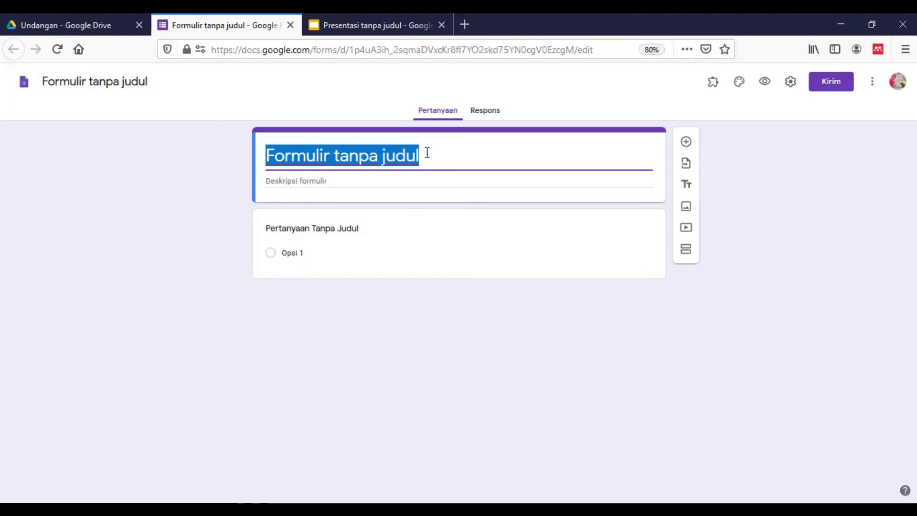
type("Udangan")
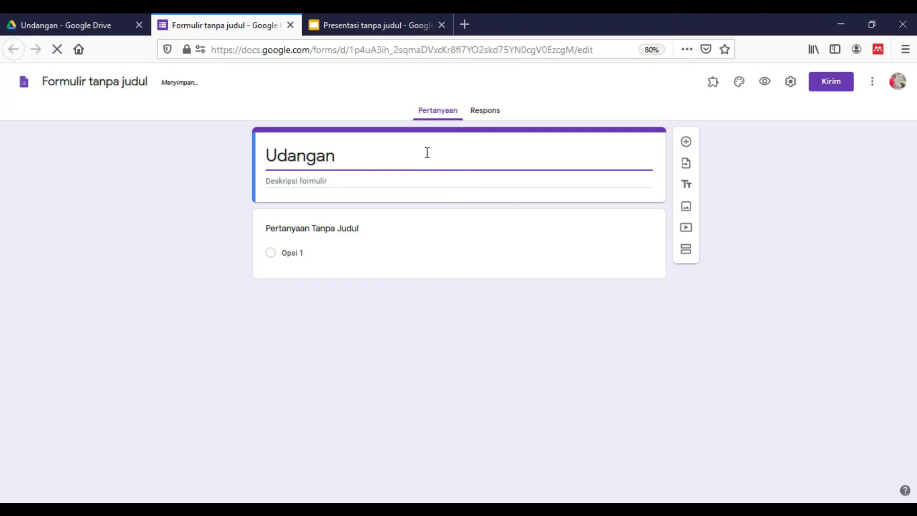
left_click(279, 159)
type("n")
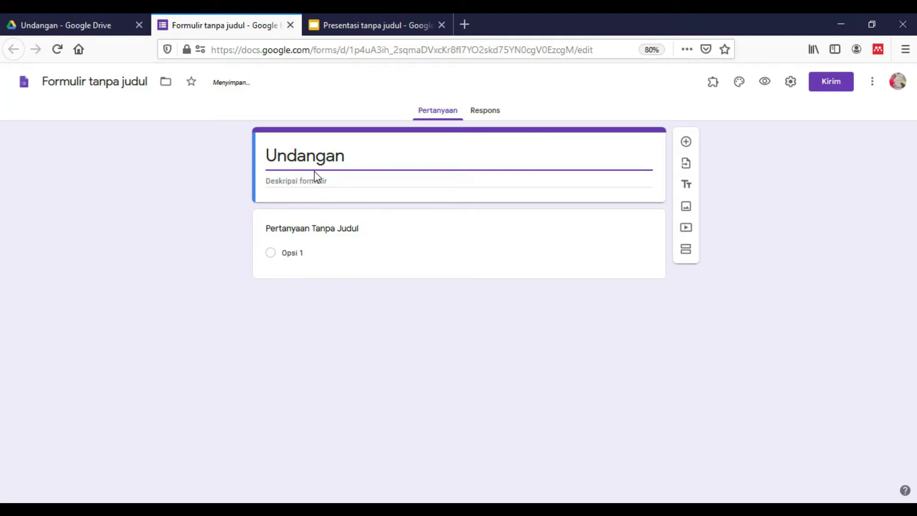
left_click(352, 155)
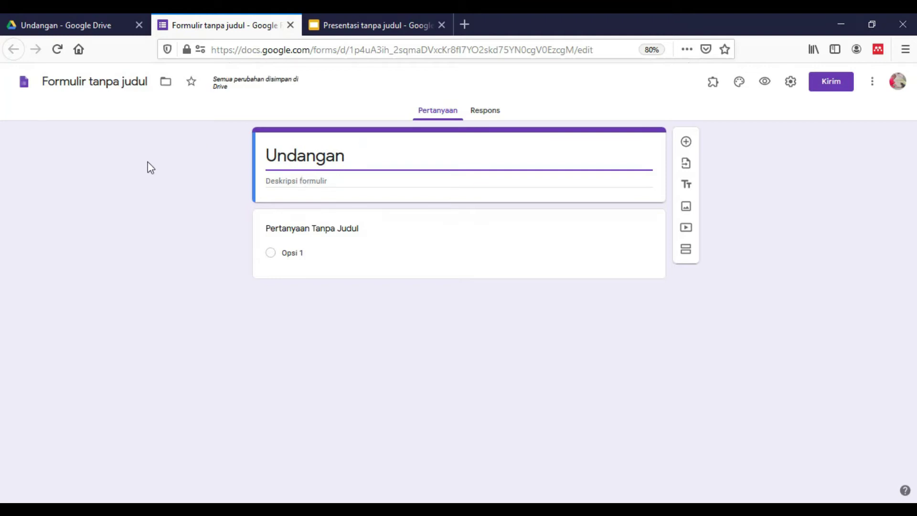
Step: Rename the form file to Undangan to match its title and open the form settings
left_click(89, 84)
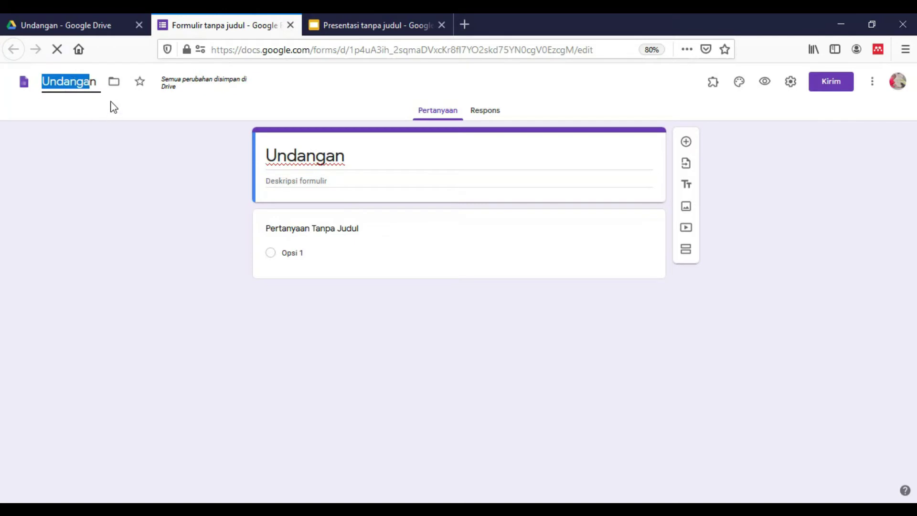
left_click(384, 175)
double_click(386, 164)
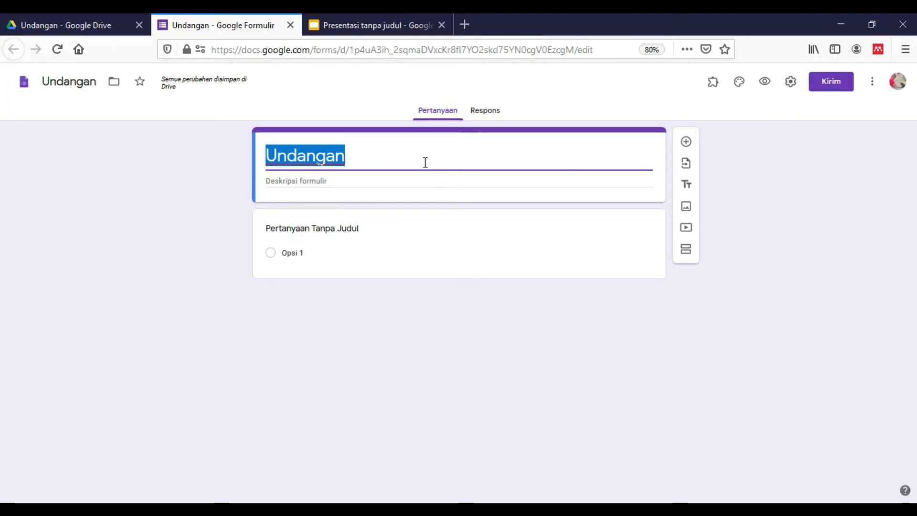
left_click(793, 89)
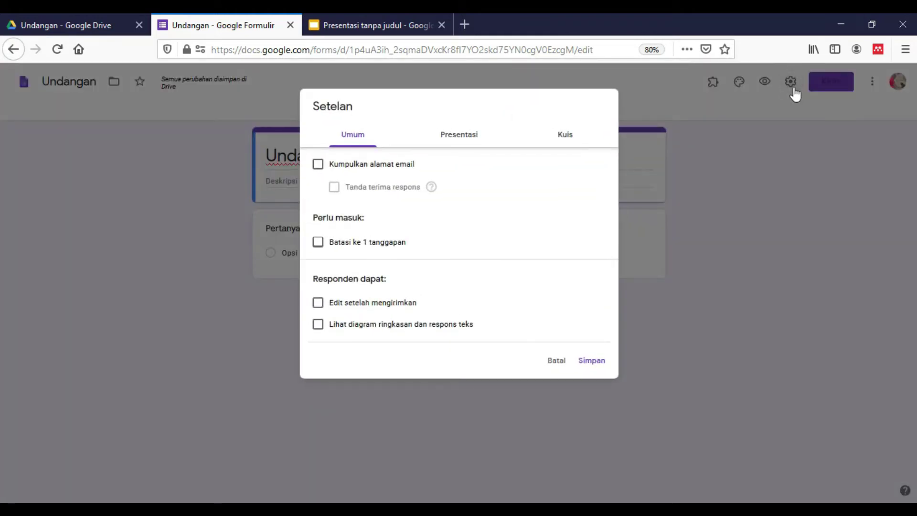
Step: Enable Kumpulkan alamat email in the Umum settings and save
left_click(317, 171)
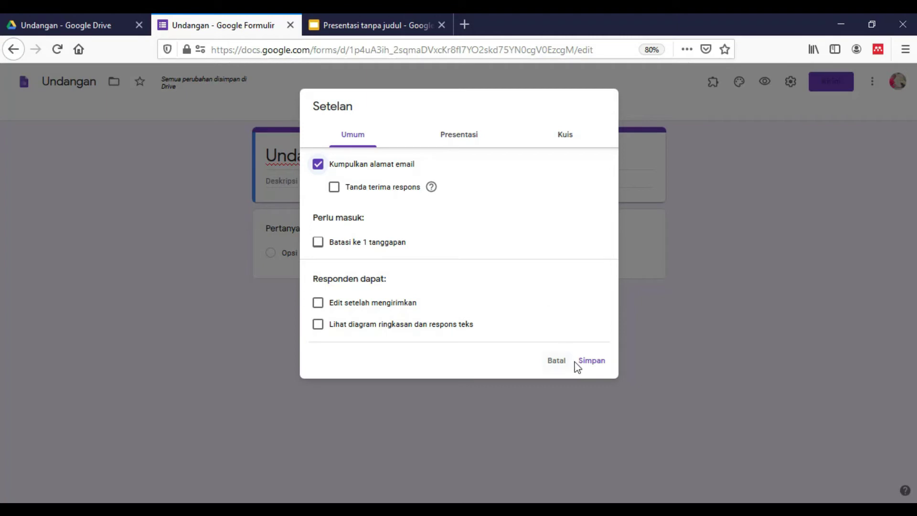
left_click(589, 372)
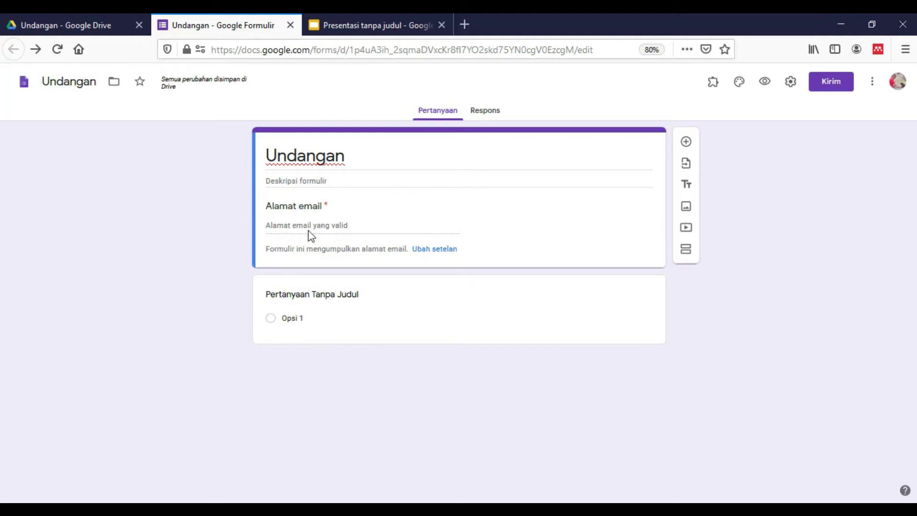
Step: Title the first question 'Nama Lengkap' and start titling the second question 'Alamat'
key("F5")
left_click(687, 143)
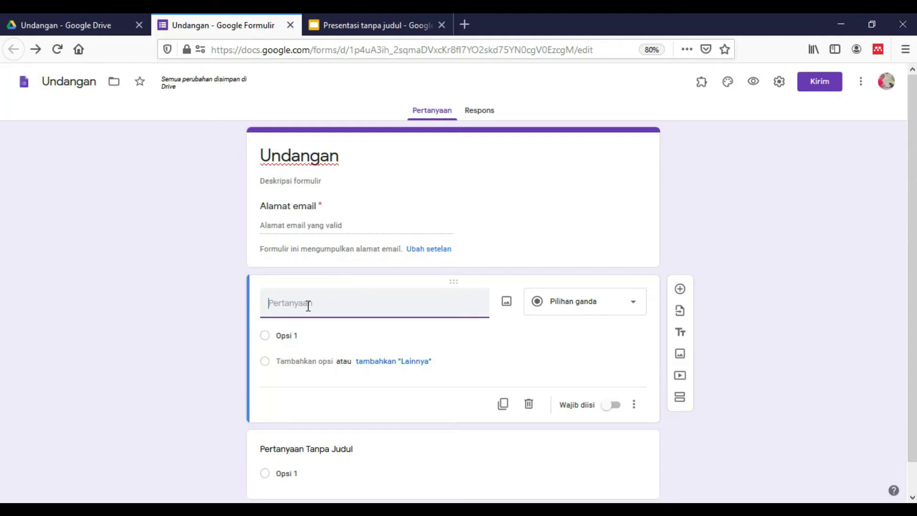
type("Nama")
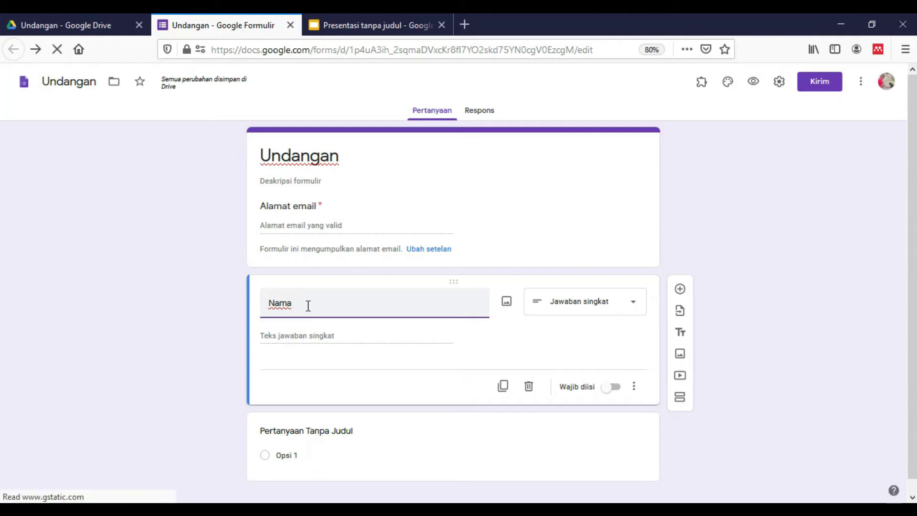
type("Lengkap")
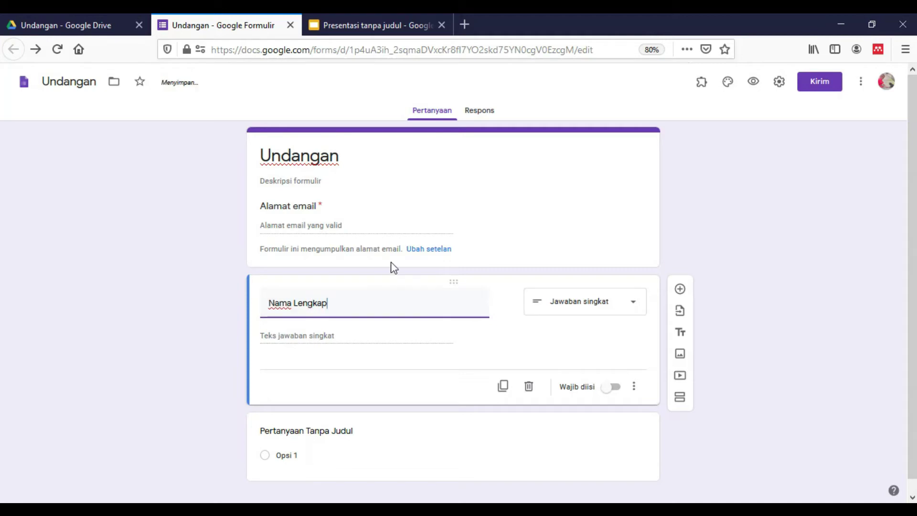
left_click(367, 436)
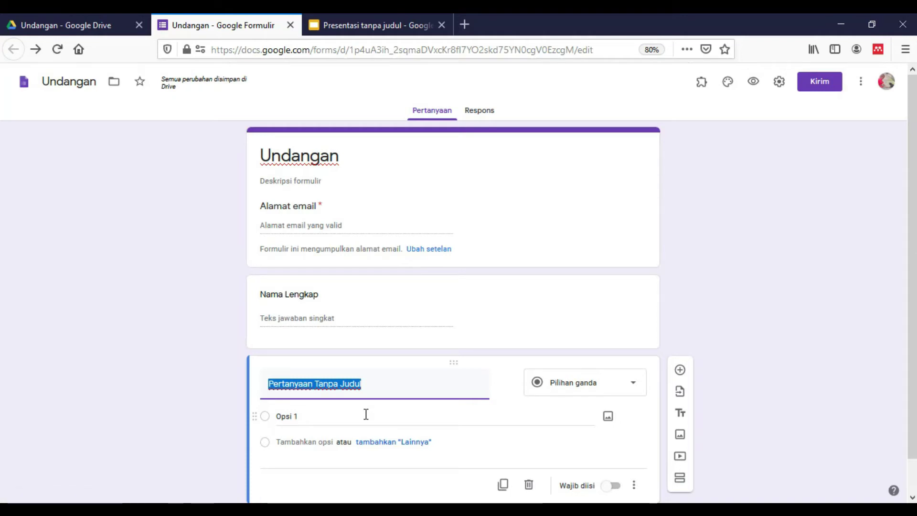
type("A")
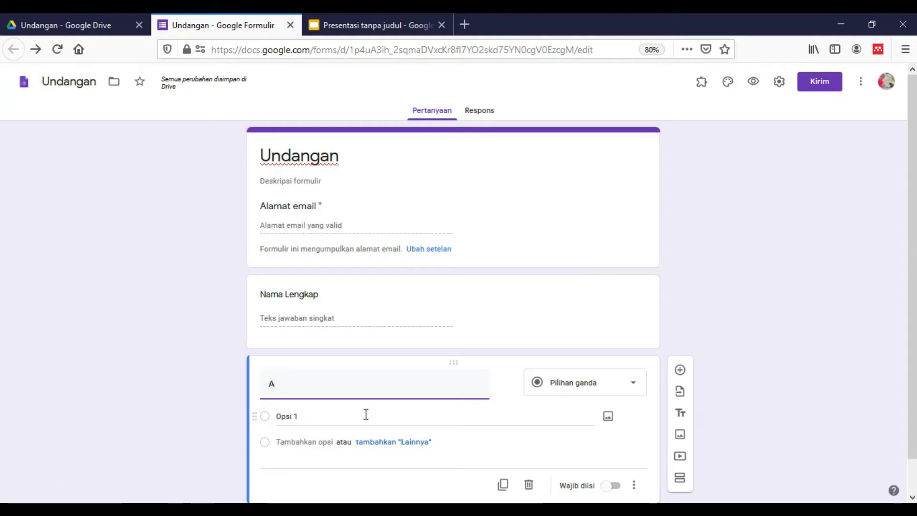
type("lamat")
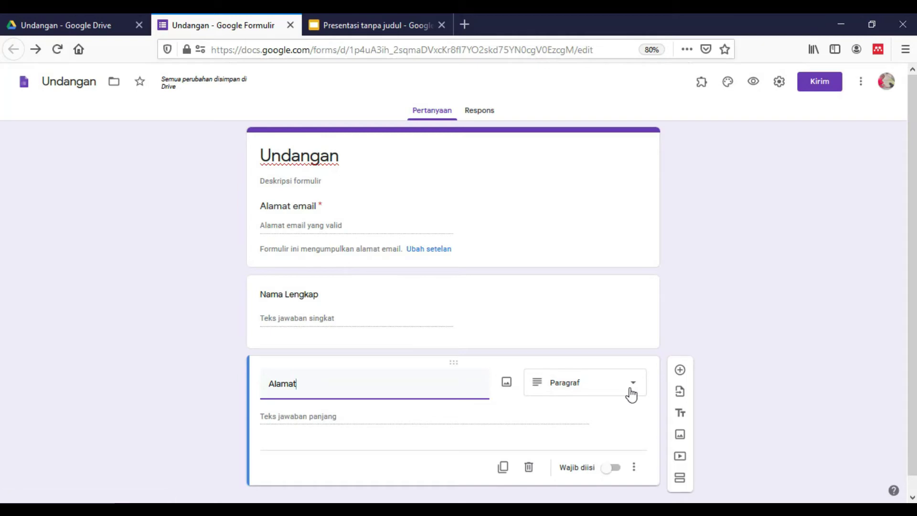
Step: Make the Alamat and Nama Lengkap questions required, then view the form's responses
scroll(594, 374, "down", 1)
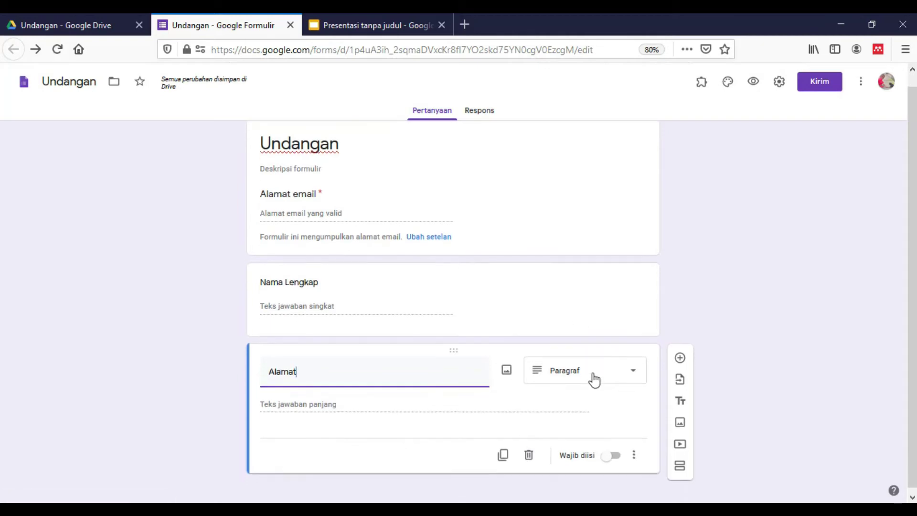
left_click(617, 452)
left_click(475, 314)
left_click(633, 370)
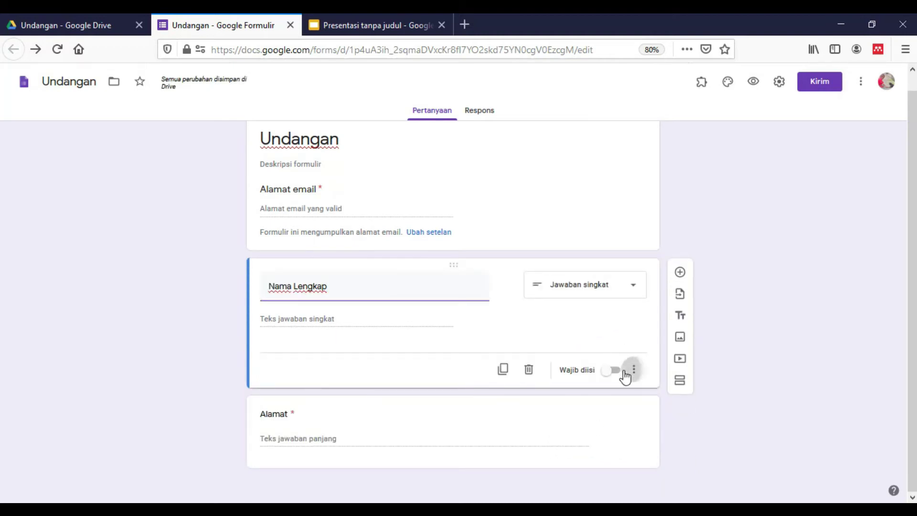
left_click(615, 374)
left_click(618, 374)
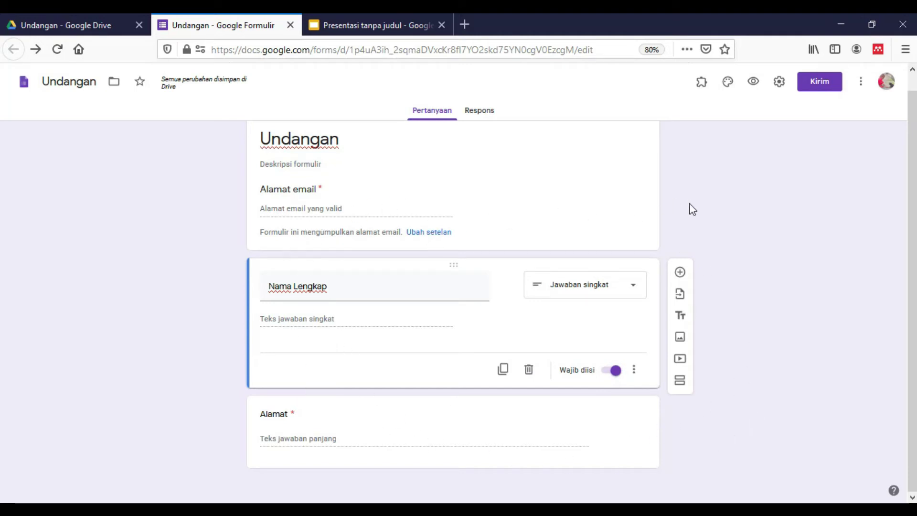
scroll(465, 261, "up", 1)
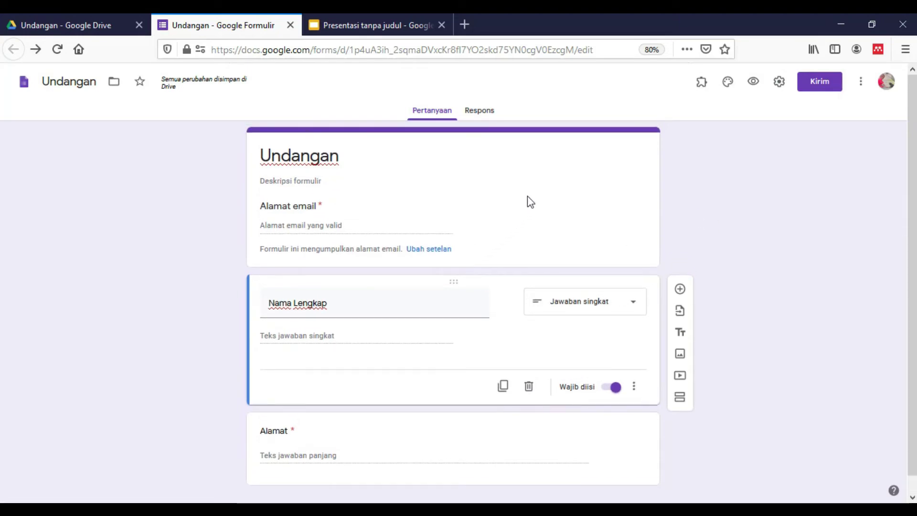
left_click(488, 119)
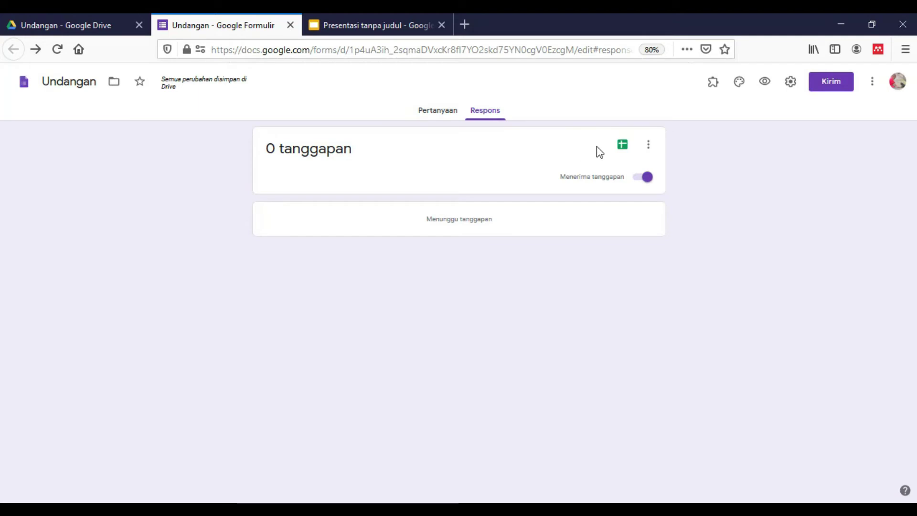
Step: Link the form's responses to a new spreadsheet named 'Undangan (Respons)'
left_click(622, 144)
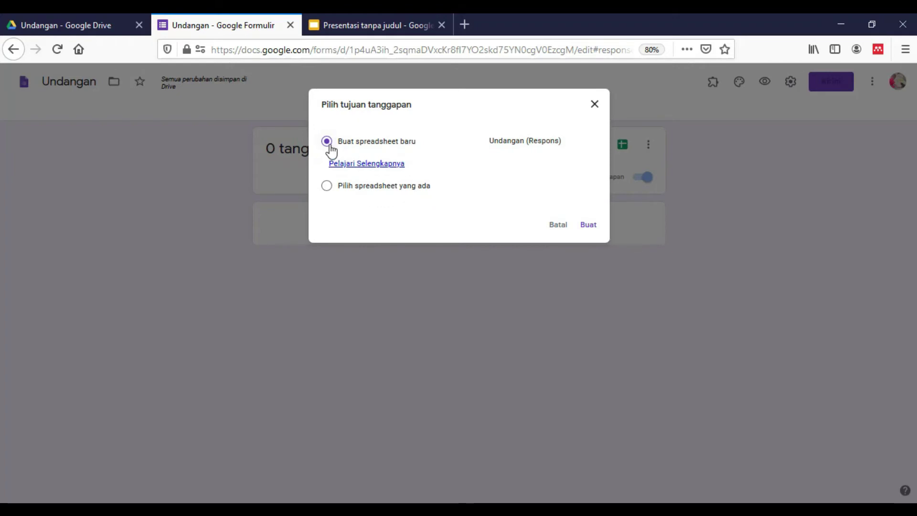
left_click(502, 142)
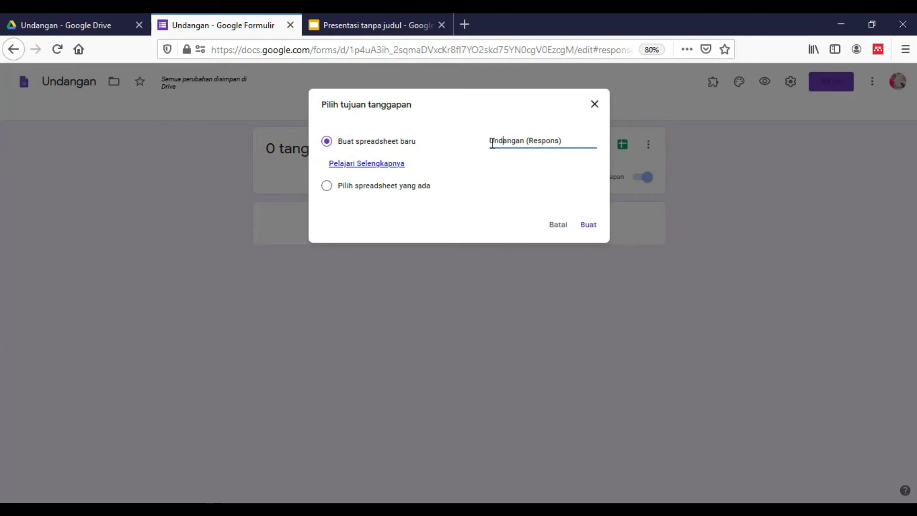
left_click_drag(489, 140, 522, 140)
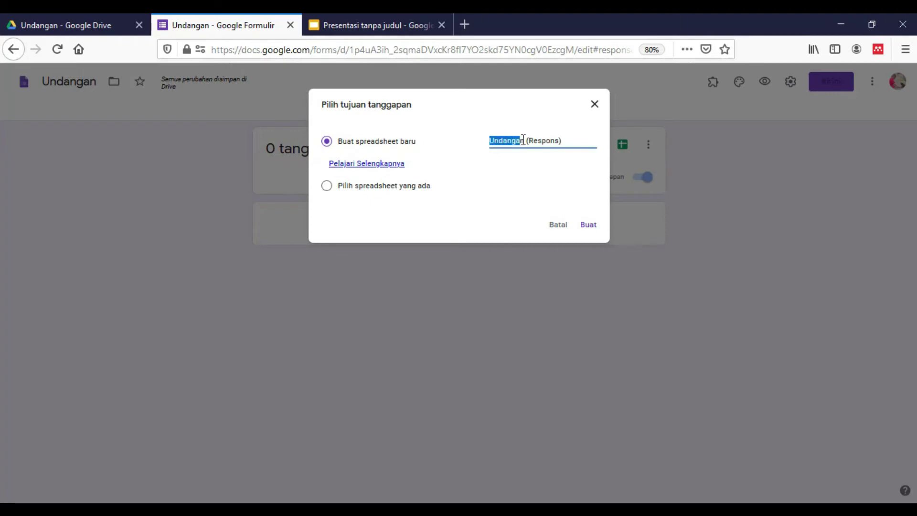
left_click(515, 146)
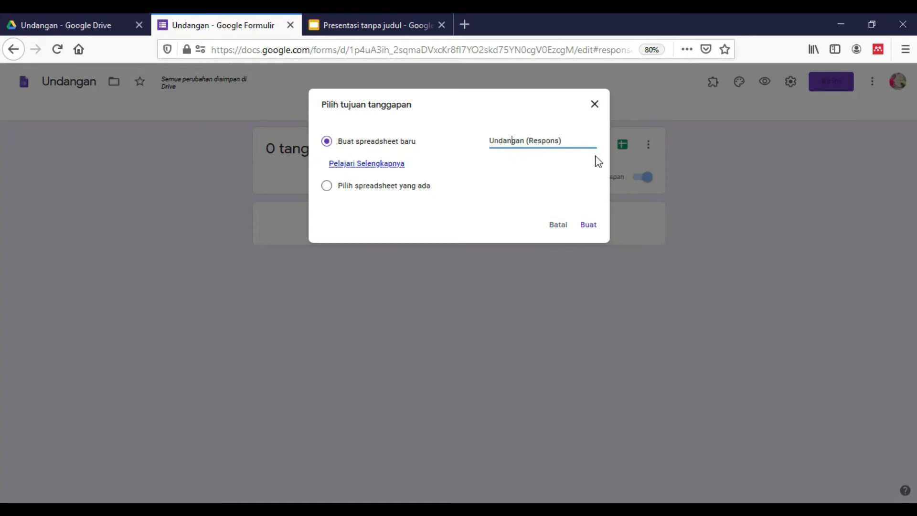
left_click(583, 230)
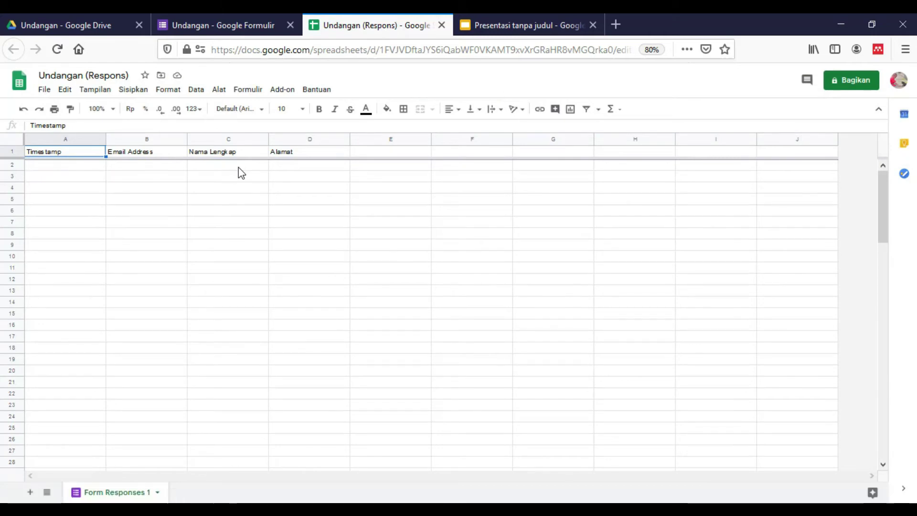
Step: Walk through the Timestamp, Email Address, Nama Lengkap and Alamat columns, then open the add-on list
left_click(238, 169)
left_click(162, 166)
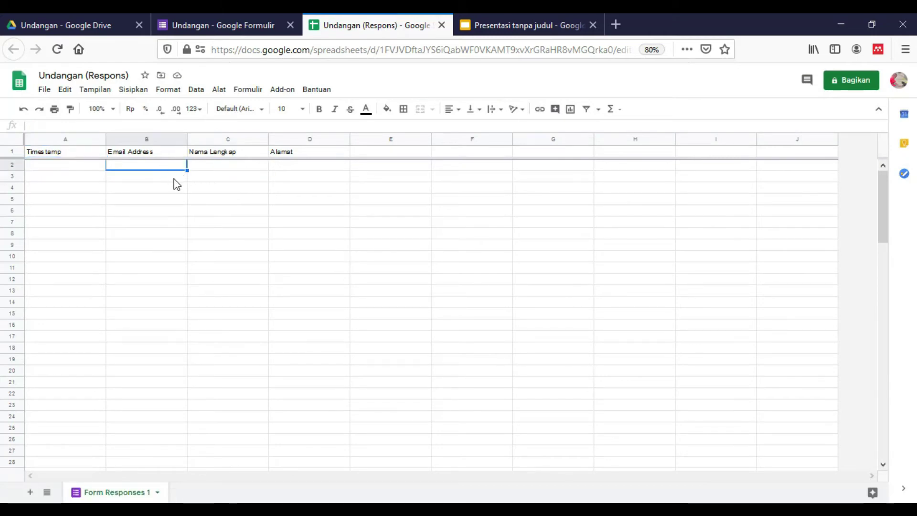
left_click(79, 172)
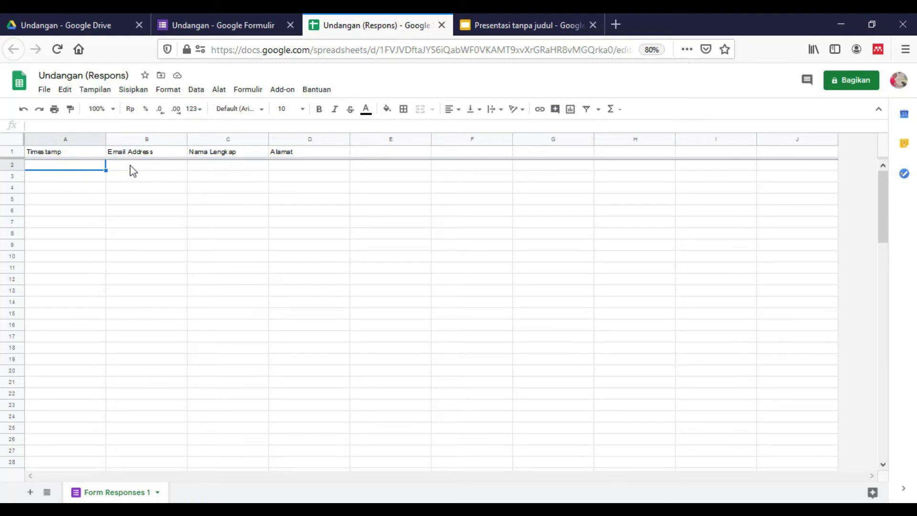
left_click(133, 171)
left_click(76, 169)
left_click(167, 155)
left_click(168, 172)
left_click(230, 168)
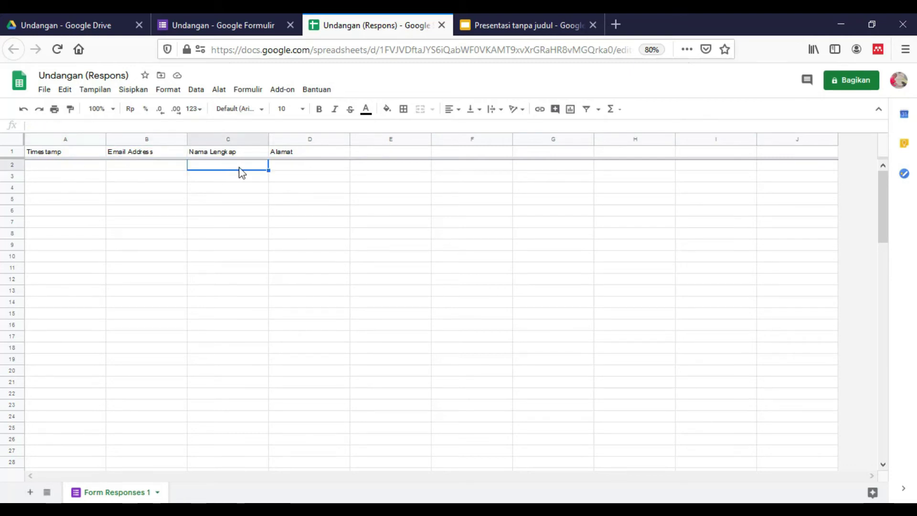
left_click(287, 168)
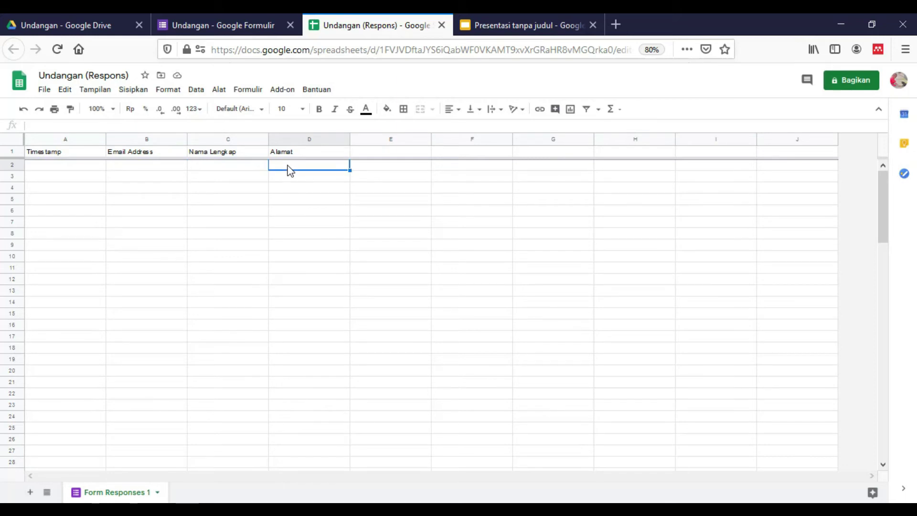
left_click(86, 168)
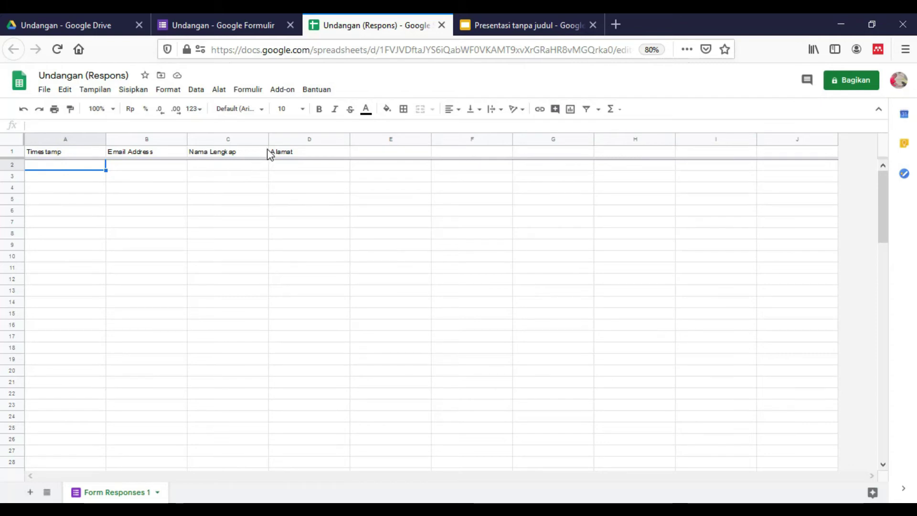
left_click(284, 90)
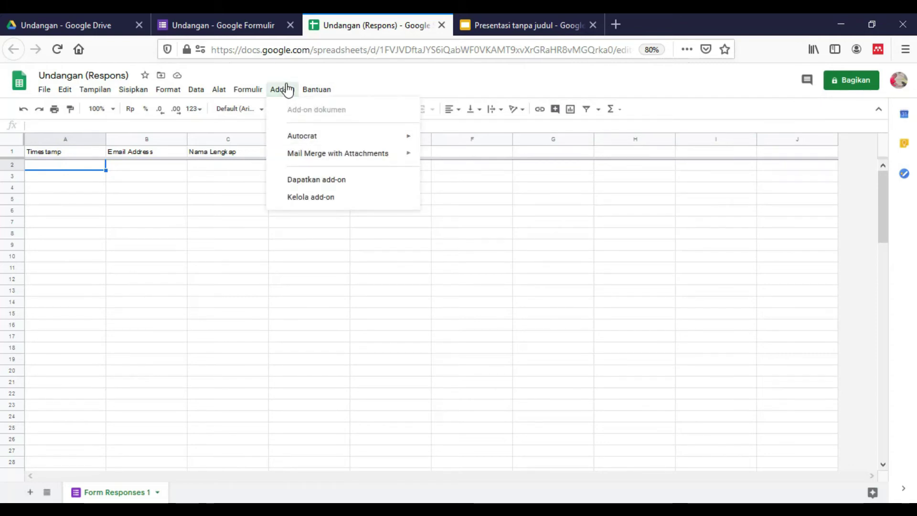
mouse_move(303, 144)
left_click(319, 183)
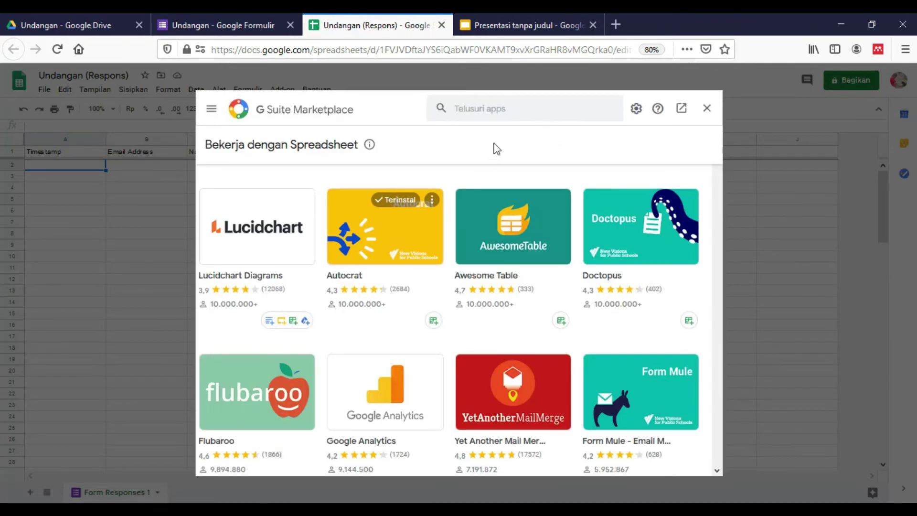
left_click(511, 103)
type("auto")
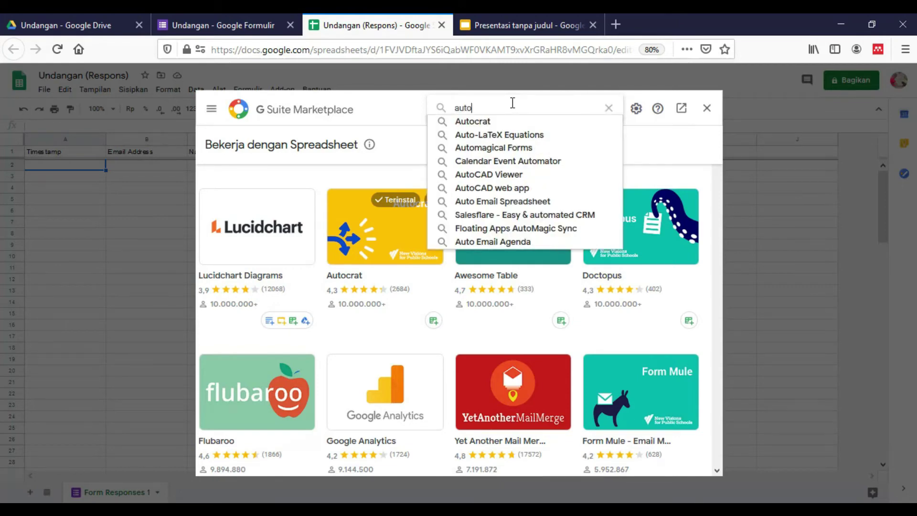
type("crat")
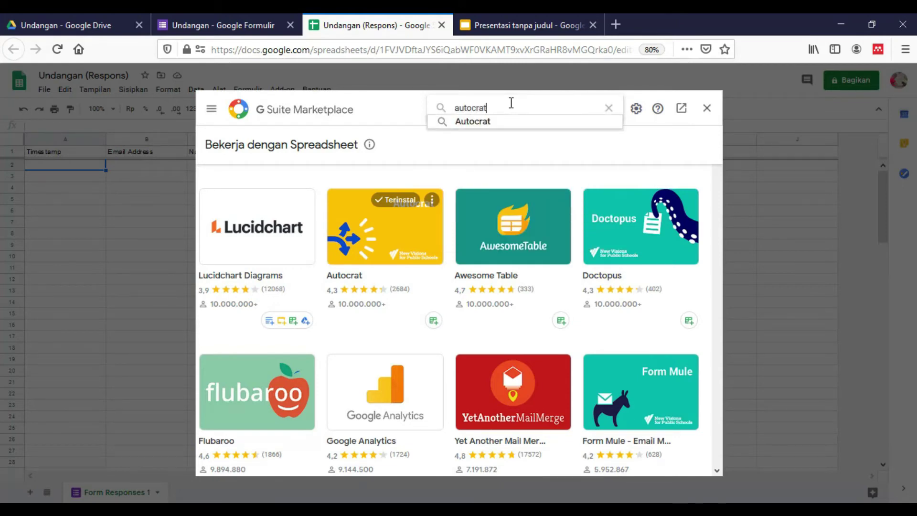
left_click(480, 122)
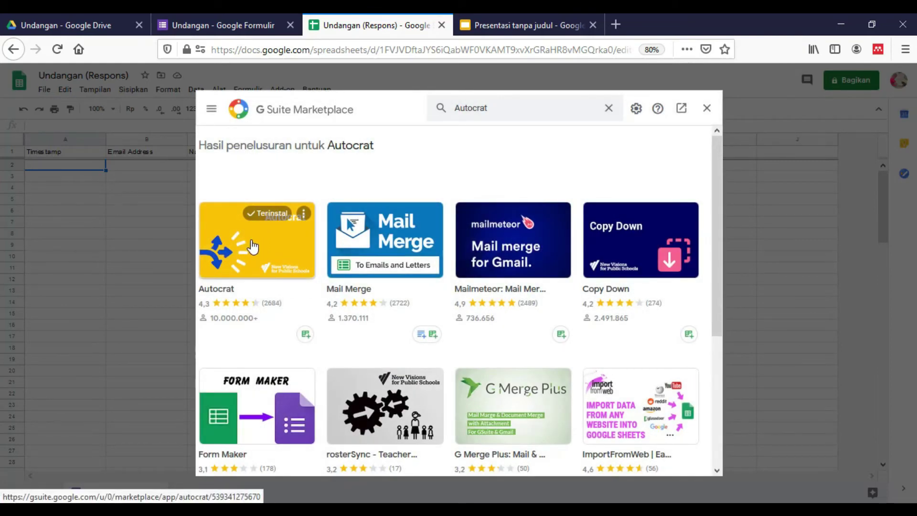
left_click(252, 247)
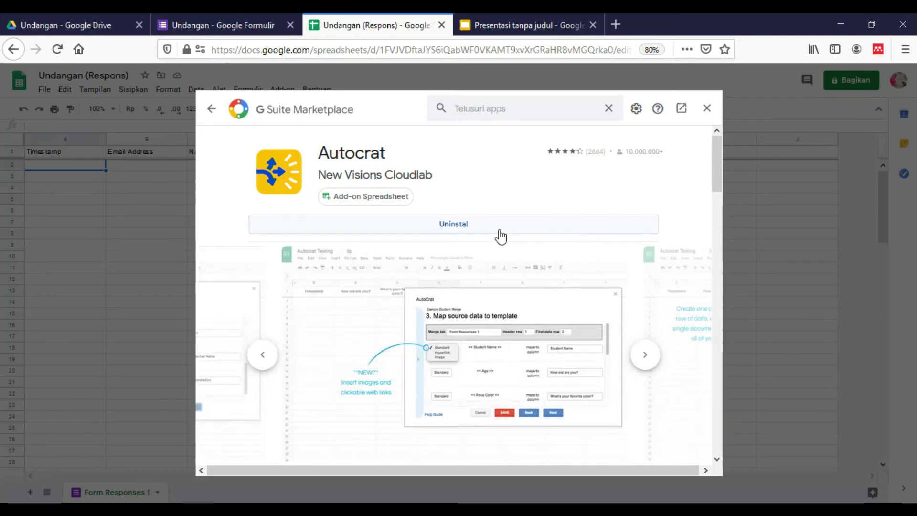
left_click(709, 111)
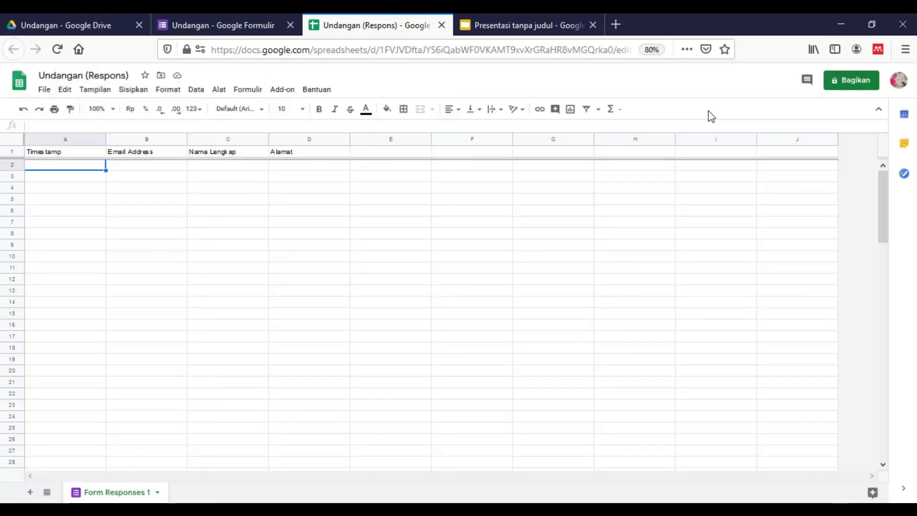
Step: Launch AutoCrat from the Add-on menu on the Undangan (Respons) sheet
left_click(240, 171)
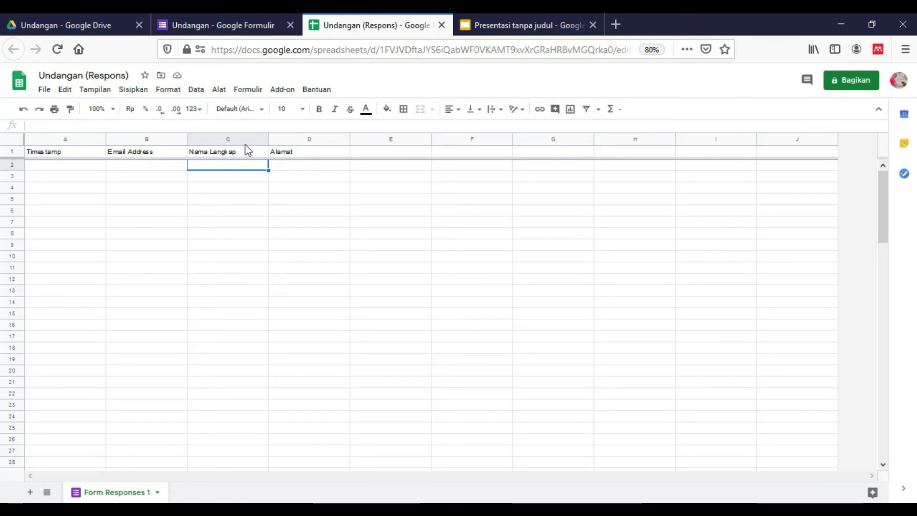
left_click(287, 93)
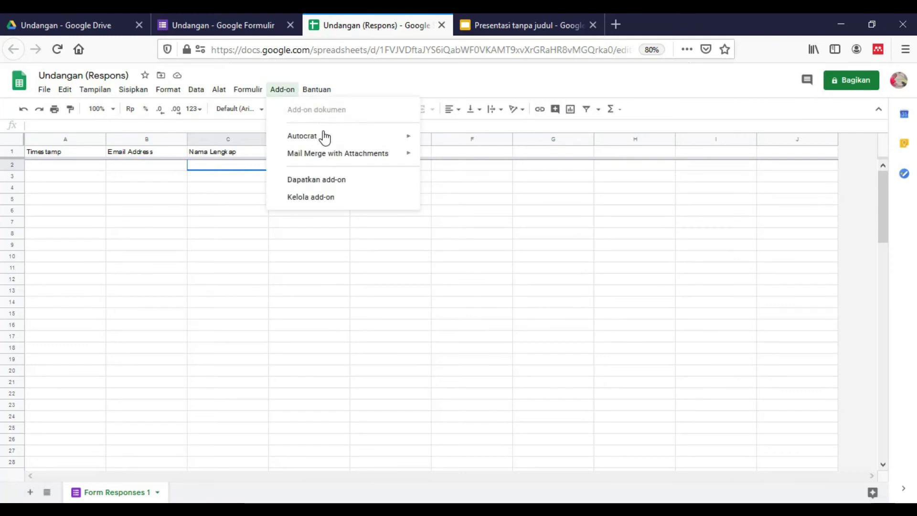
mouse_move(319, 140)
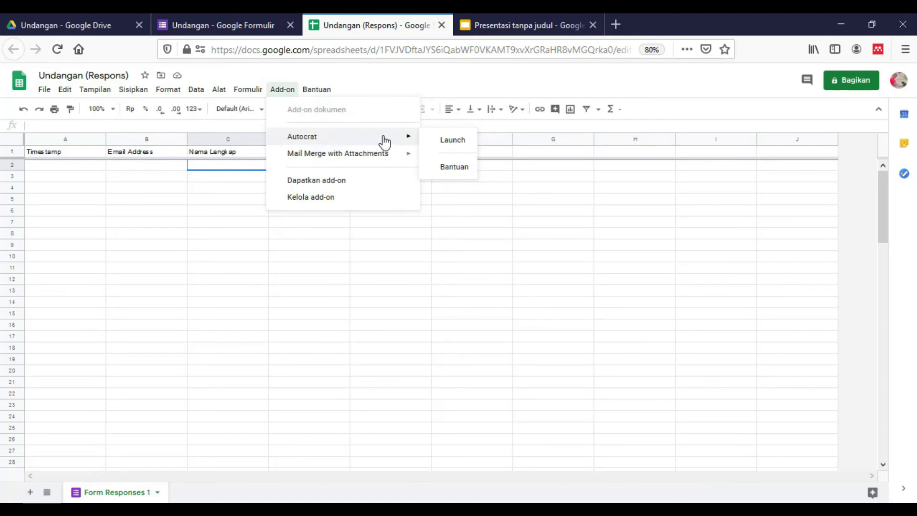
left_click(453, 142)
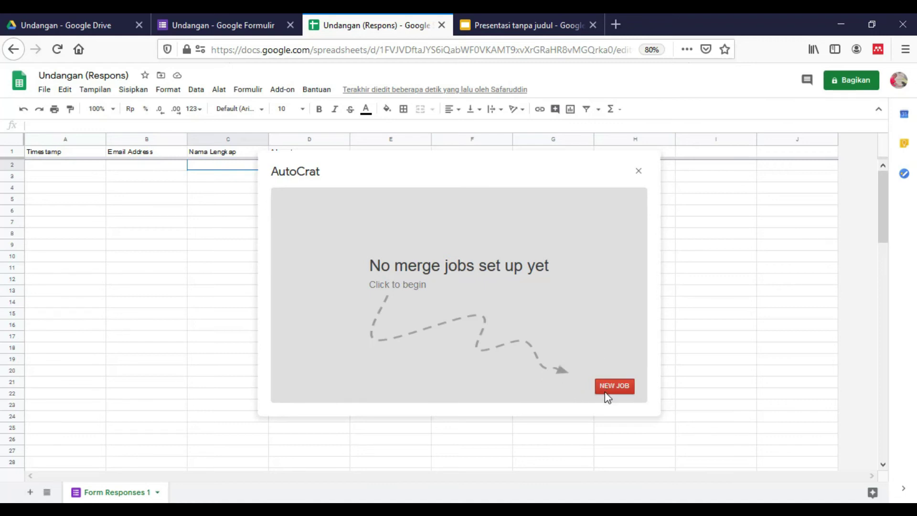
Step: Start a new AutoCrat merge job named 'Undangan'
left_click(608, 394)
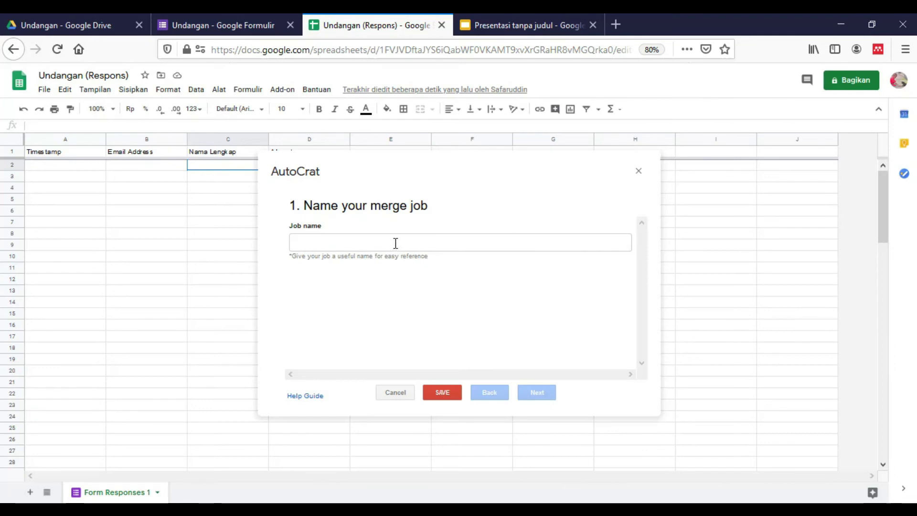
left_click(395, 243)
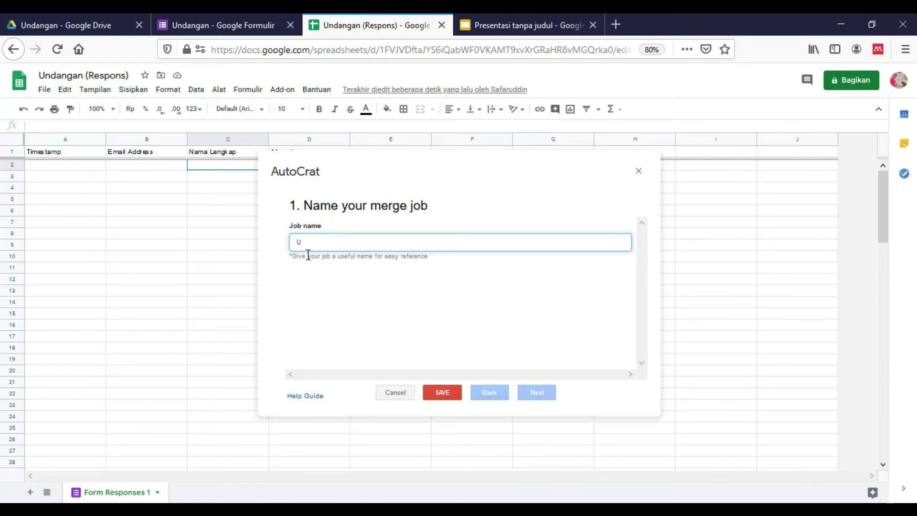
type("angan")
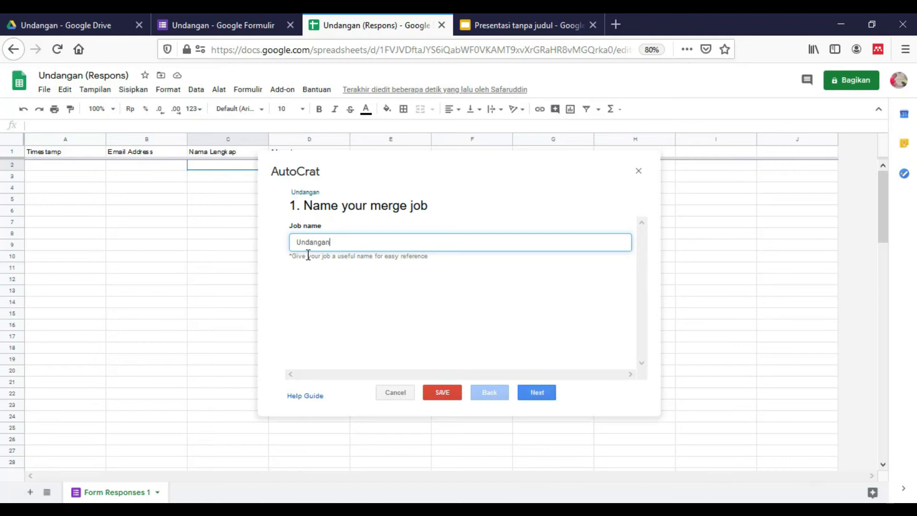
left_click(537, 392)
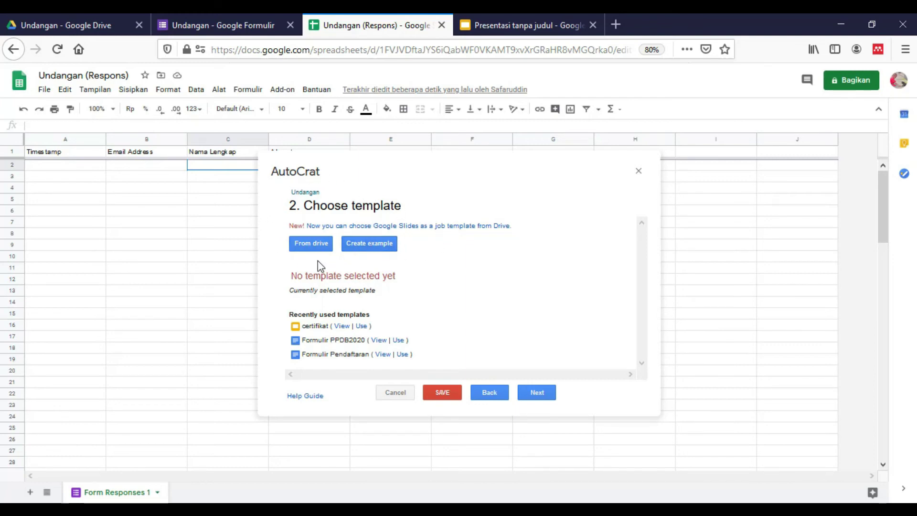
Step: Pick the 'Presentasi tanpa judul' slides from Drive as the job's template
left_click(311, 245)
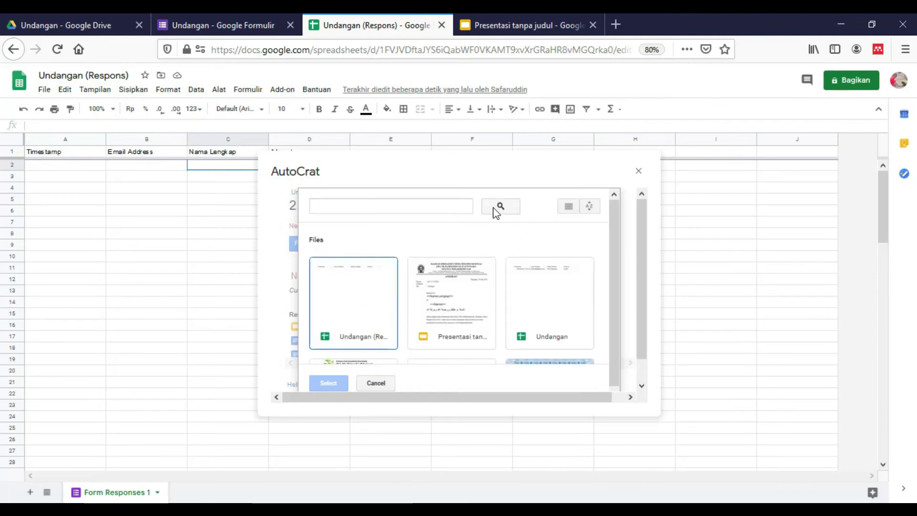
scroll(479, 274, "down", 1)
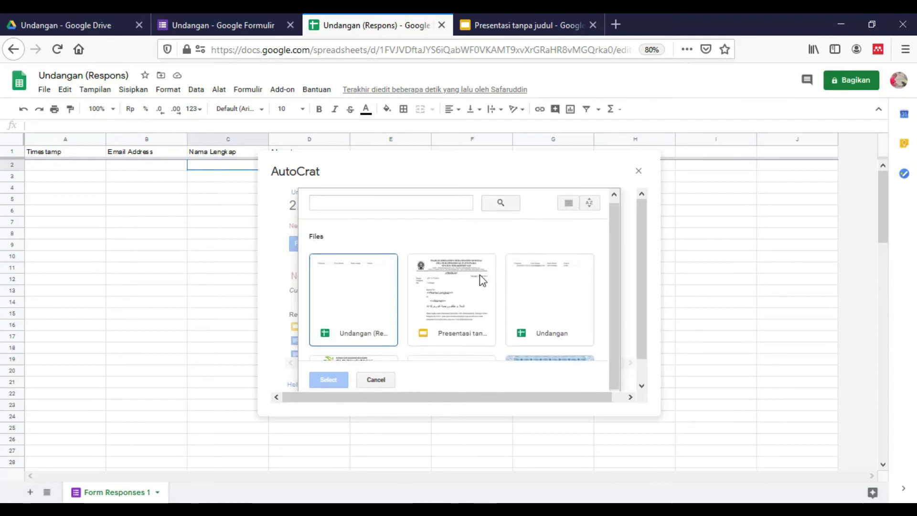
left_click(437, 310)
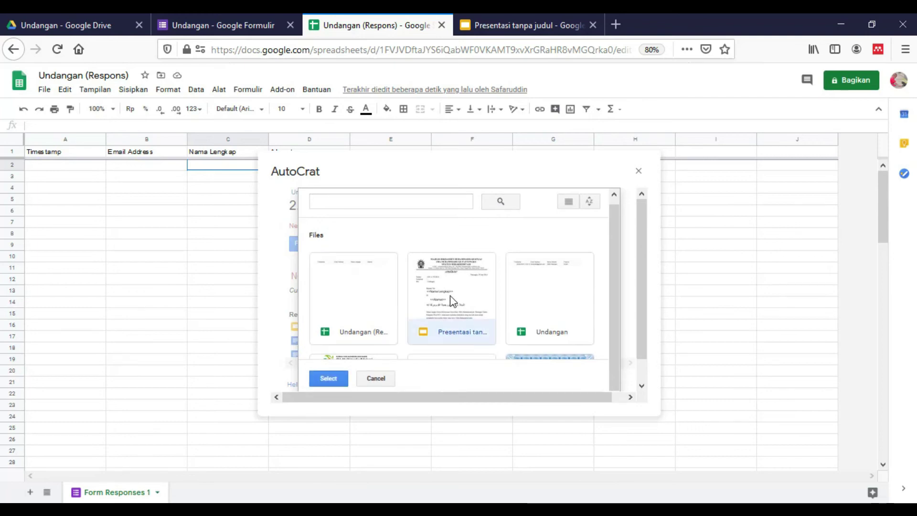
scroll(451, 298, "down", 1)
scroll(444, 260, "up", 1)
left_click(328, 378)
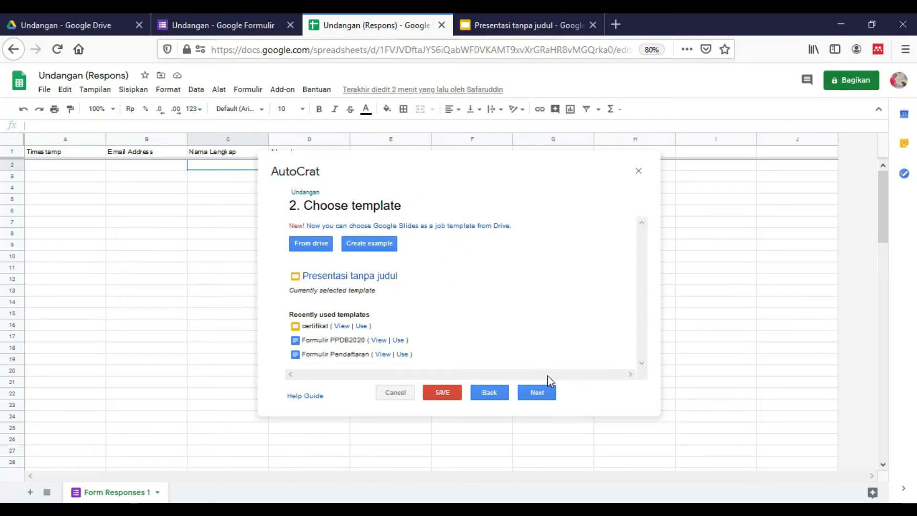
left_click(544, 396)
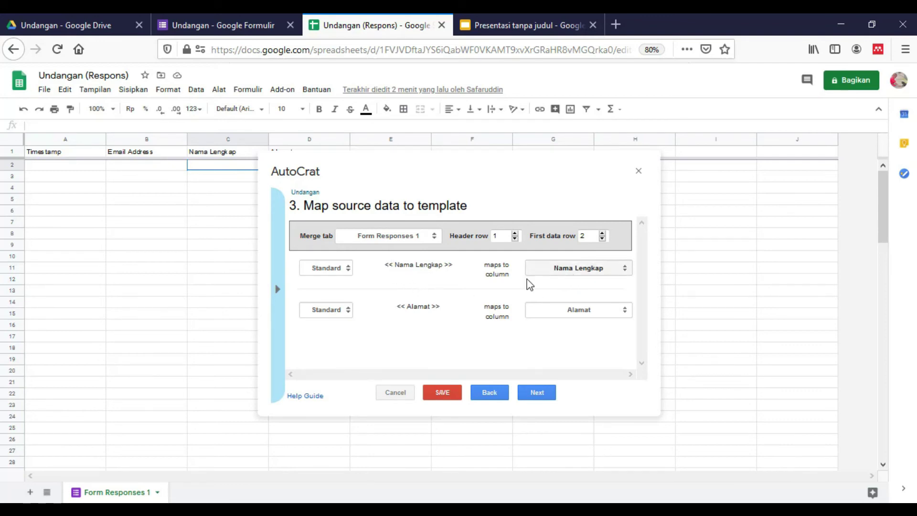
Step: Map the «Nama Lengkap» and «Alamat» tags to the Nama Lengkap and Alamat columns
left_click(590, 270)
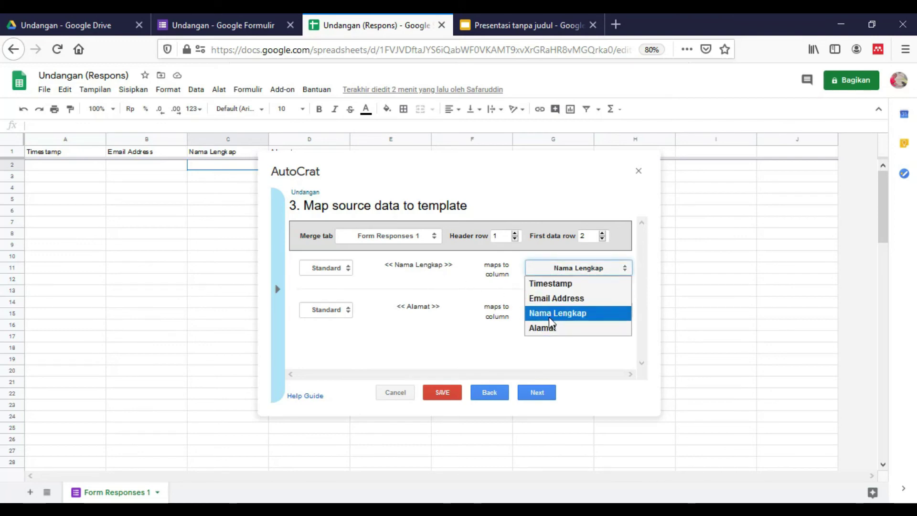
left_click(549, 316)
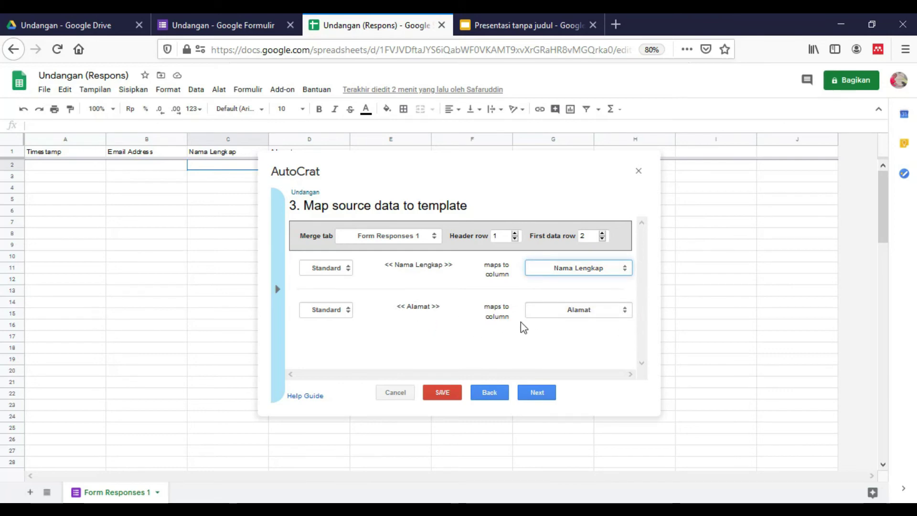
left_click(552, 312)
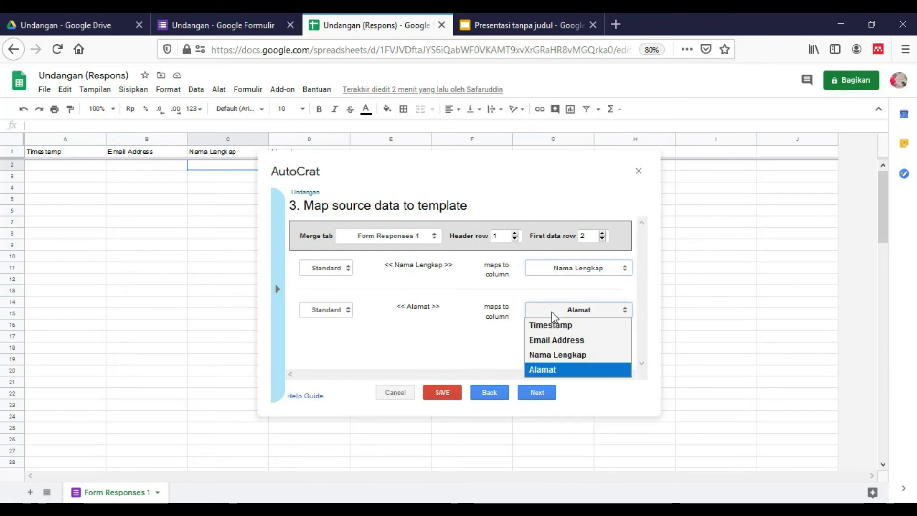
left_click(546, 372)
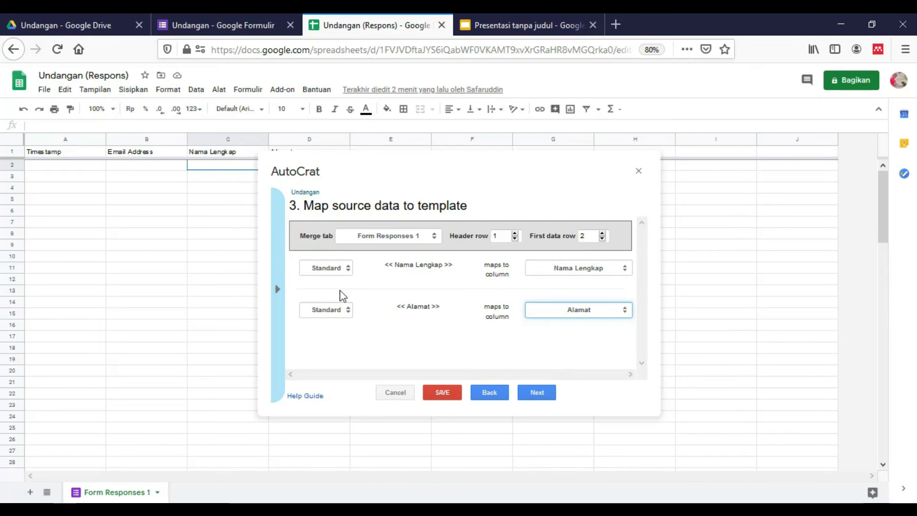
left_click(545, 396)
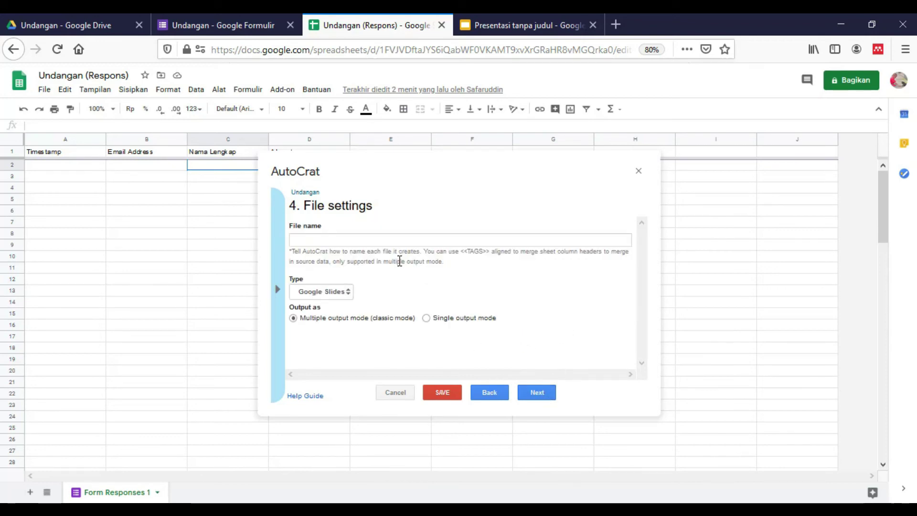
Step: Name merged files 'Undangan <<Nama Lengkap>>' and set the output type to PDF
left_click(406, 236)
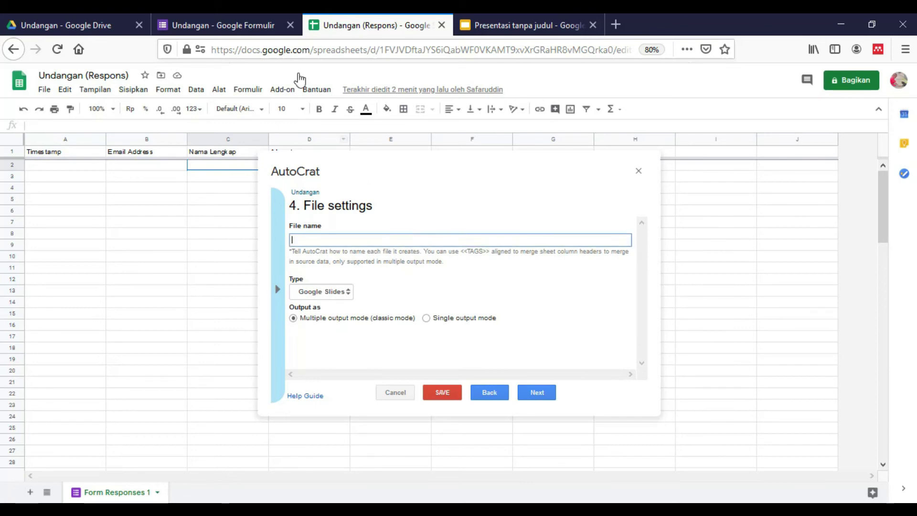
type("Undangan <<")
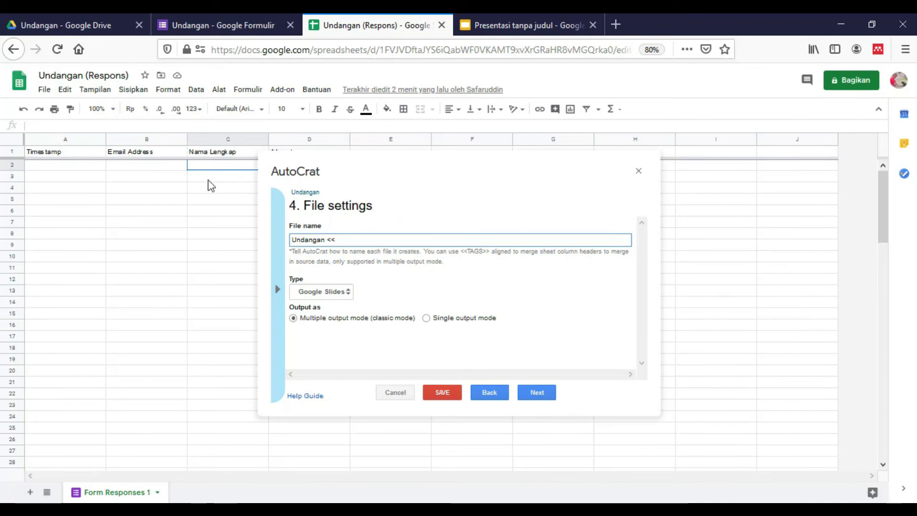
type("Nama Lengkap>>")
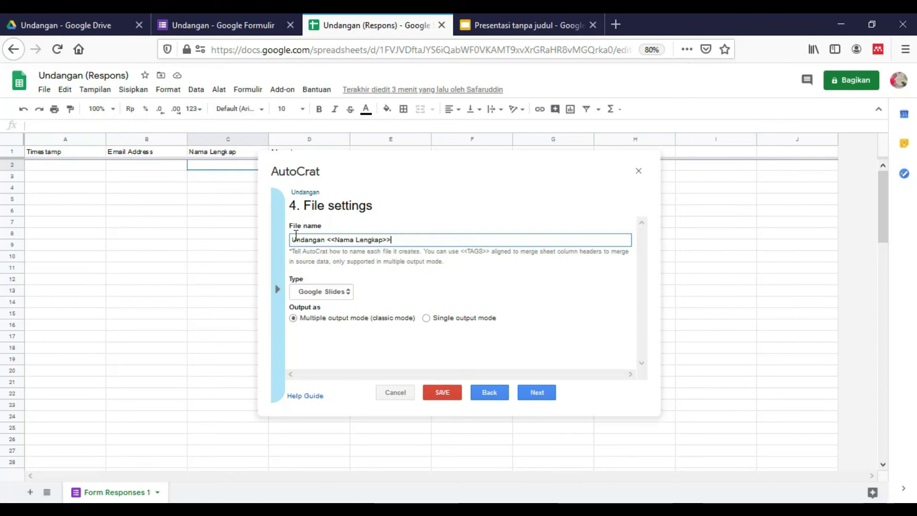
left_click_drag(334, 240, 386, 244)
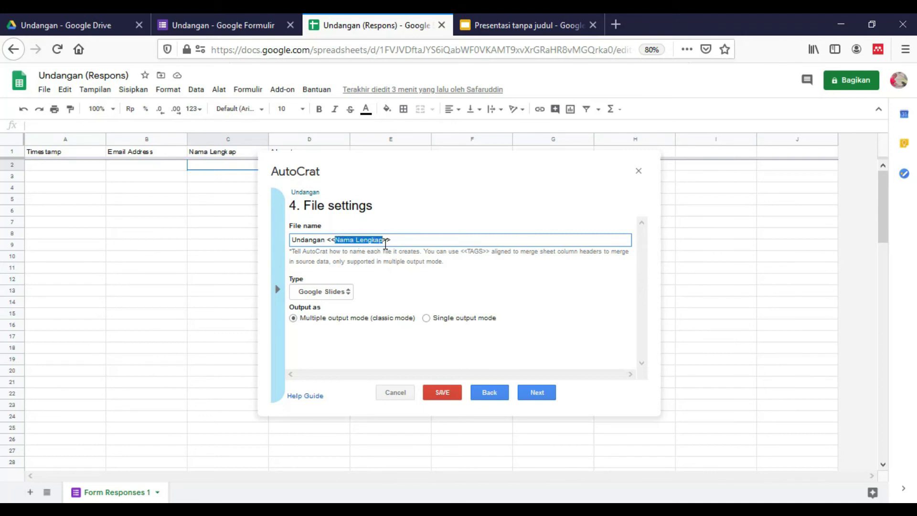
left_click(340, 295)
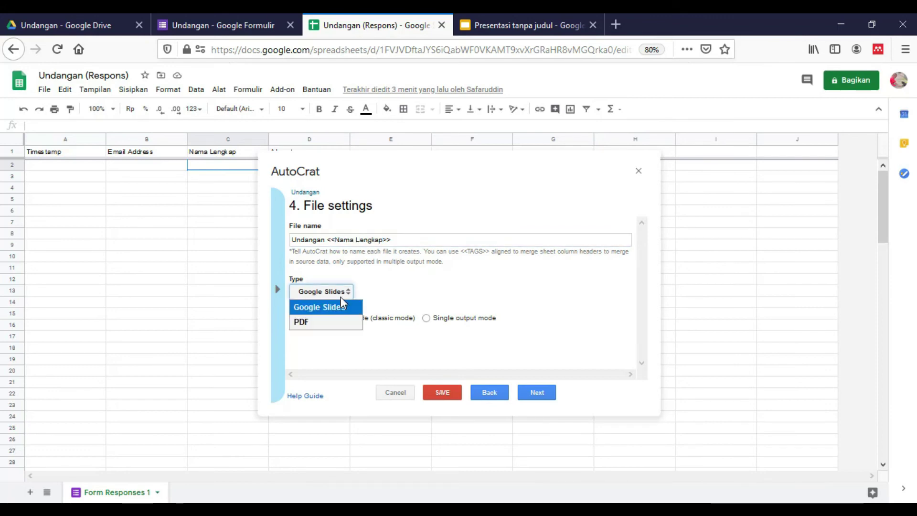
left_click(326, 323)
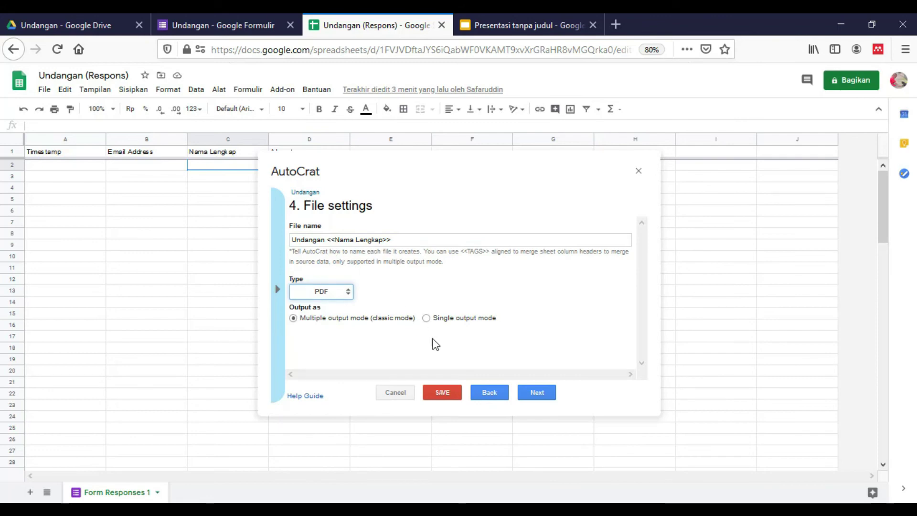
left_click(543, 393)
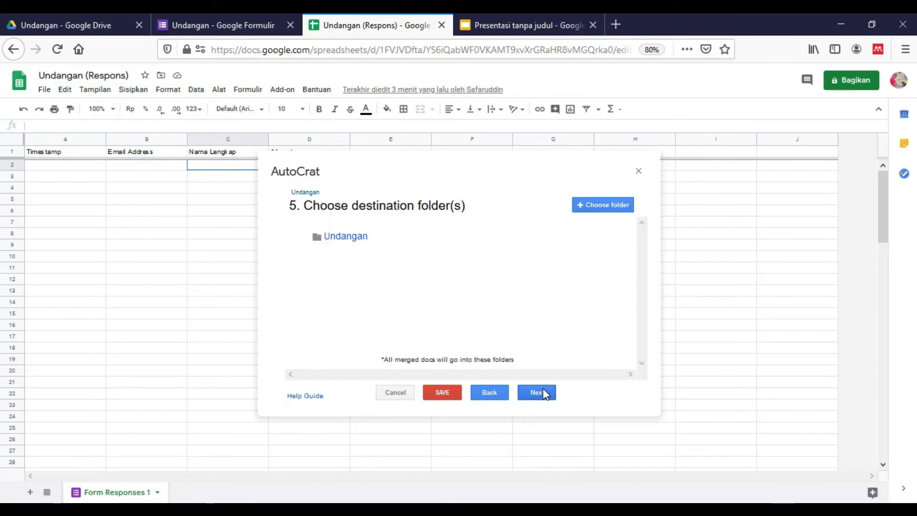
Step: Add the PDF folder as the destination and remove the Undangan folder
left_click(602, 205)
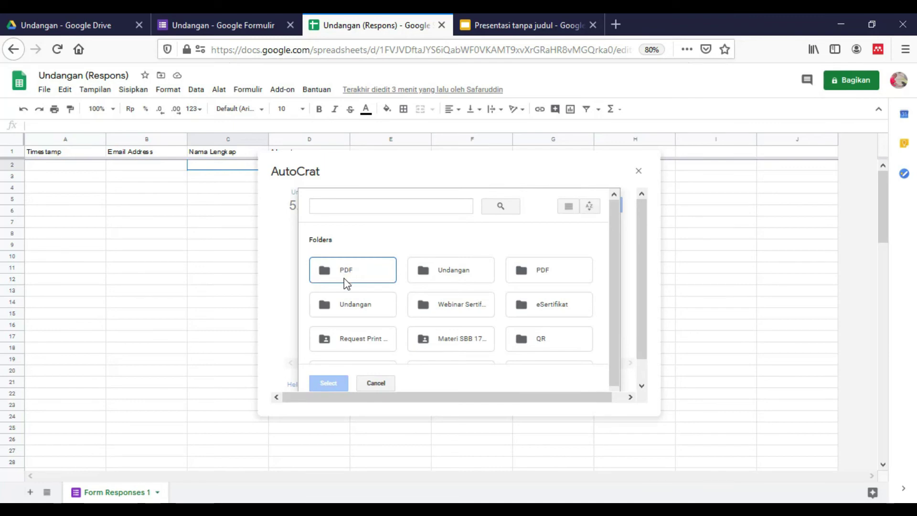
left_click(359, 278)
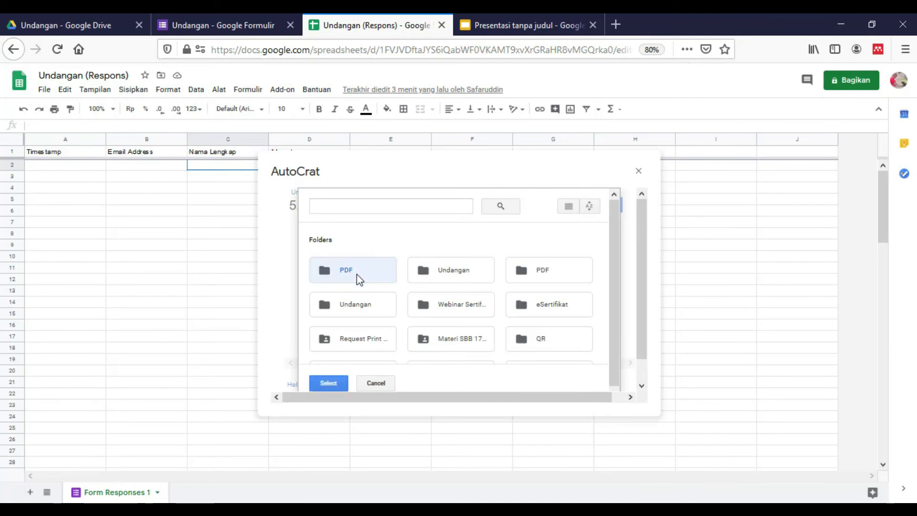
left_click(340, 382)
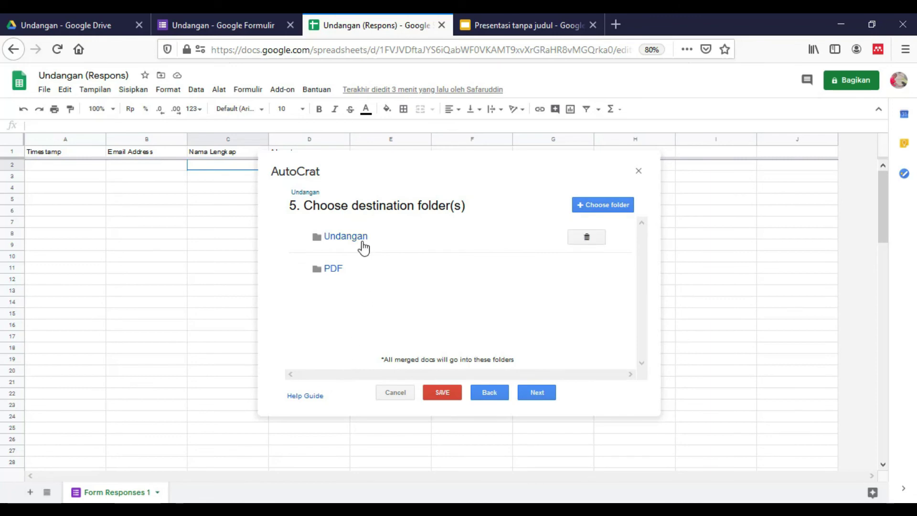
mouse_move(444, 237)
left_click(583, 243)
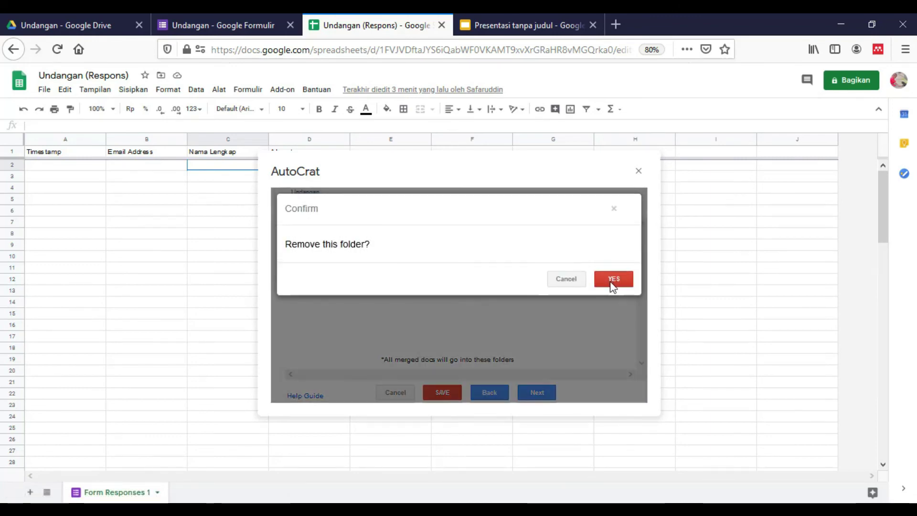
left_click(613, 280)
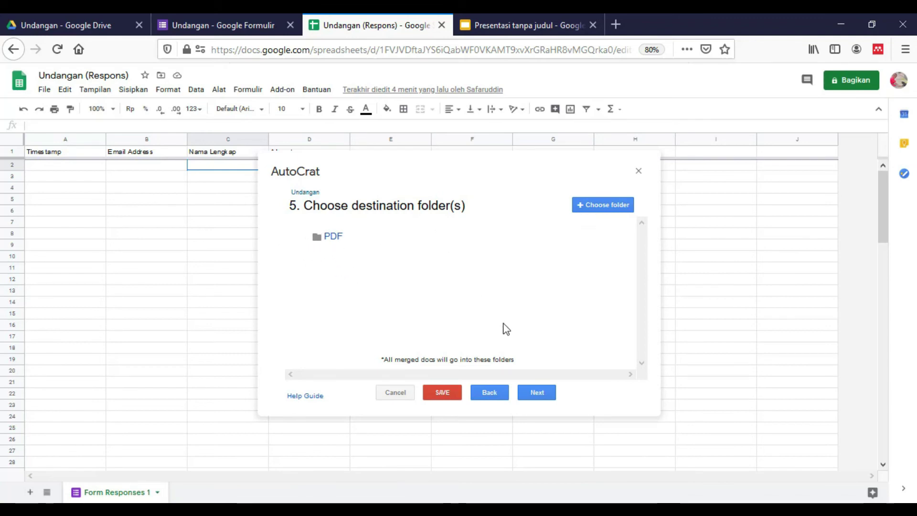
left_click(542, 399)
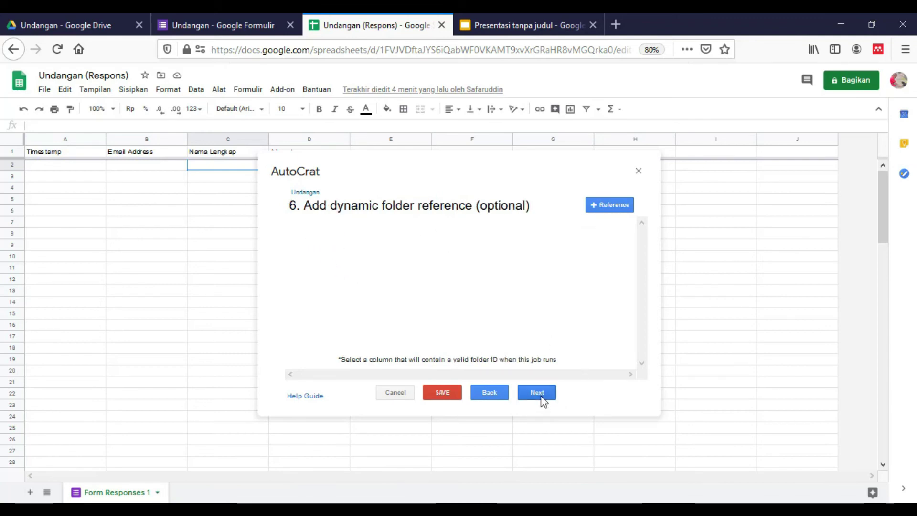
Step: Skip the dynamic folder and merge condition steps, and set Share doc? to Yes
left_click(536, 398)
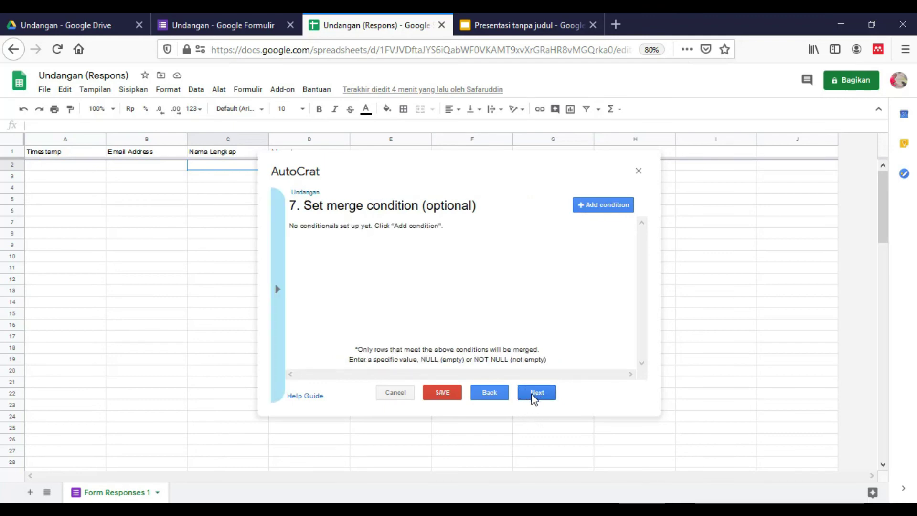
left_click(534, 398)
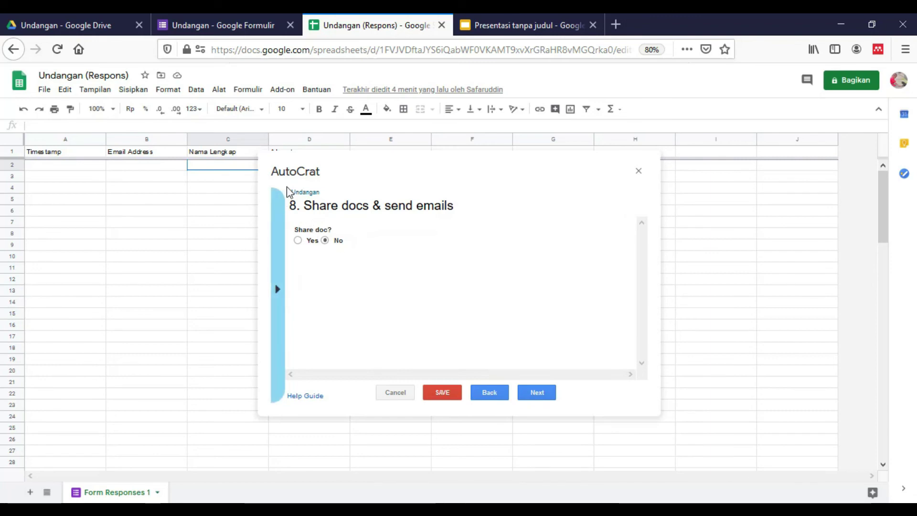
left_click(300, 241)
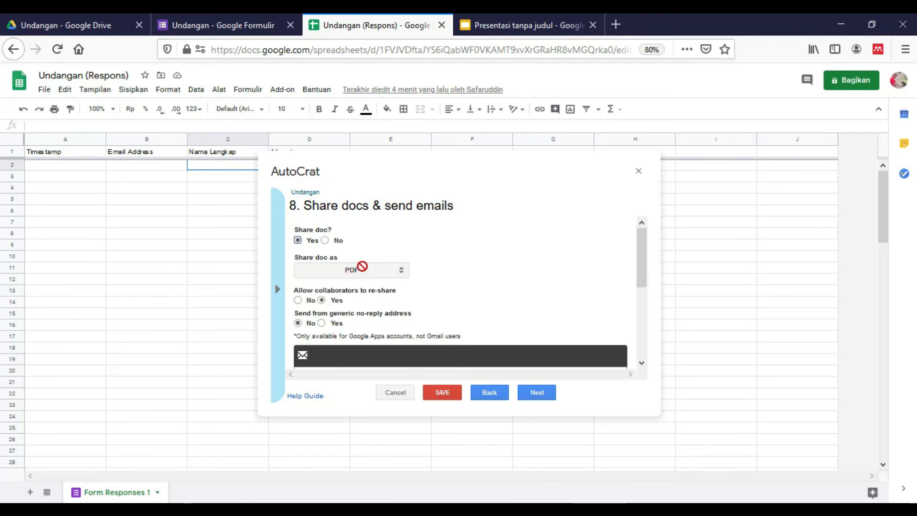
scroll(359, 298, "down", 1)
scroll(306, 292, "down", 1)
scroll(334, 301, "down", 2)
Step: Email the doc to <<Email Address>> with subject 'Undangan' and body 'Terima kasih Atas Partisipasinya'
left_click(370, 305)
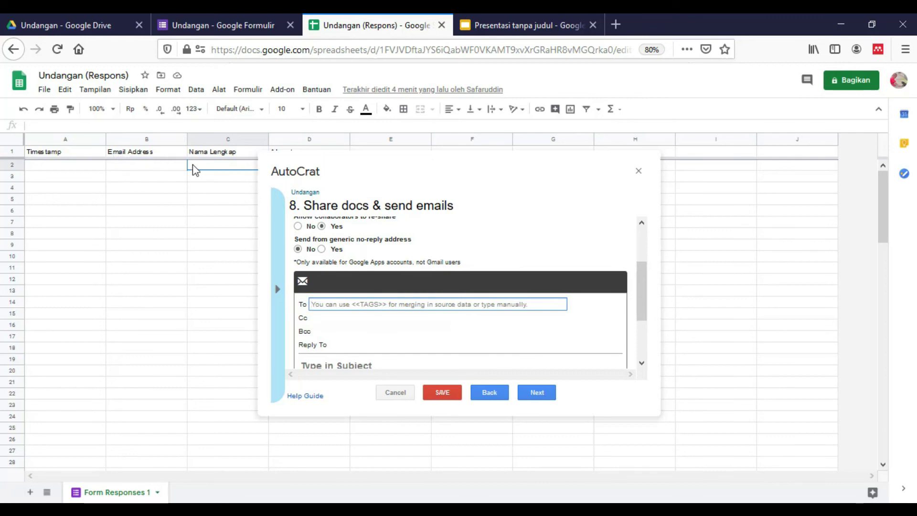
type("<")
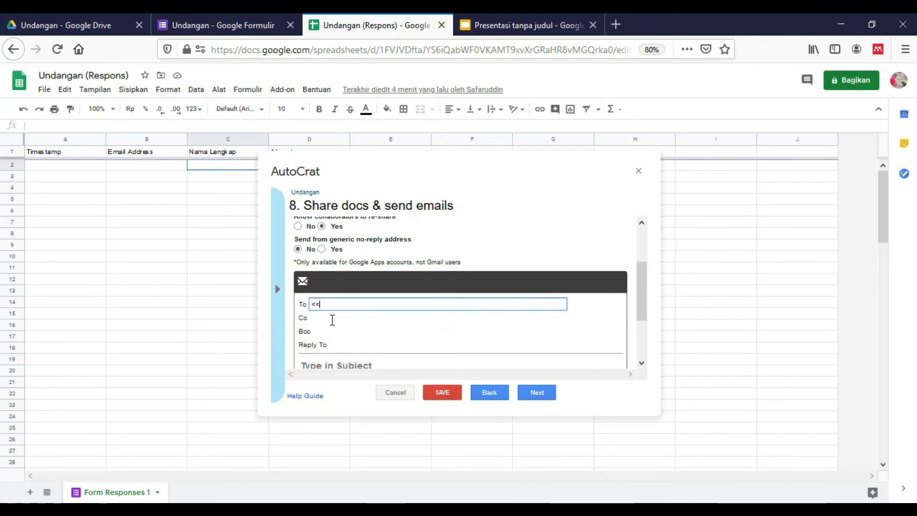
type("<Email Address")
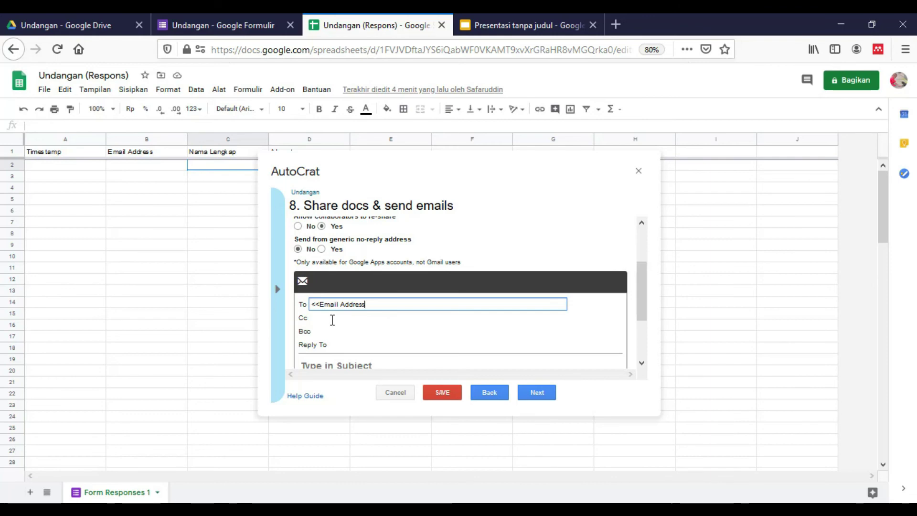
type(">>")
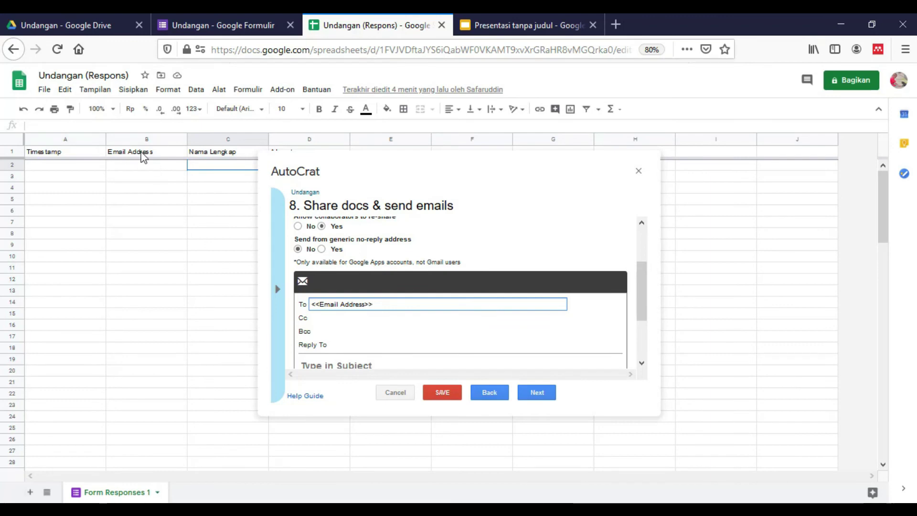
scroll(458, 322, "down", 1)
left_click(384, 325)
type("Undangan")
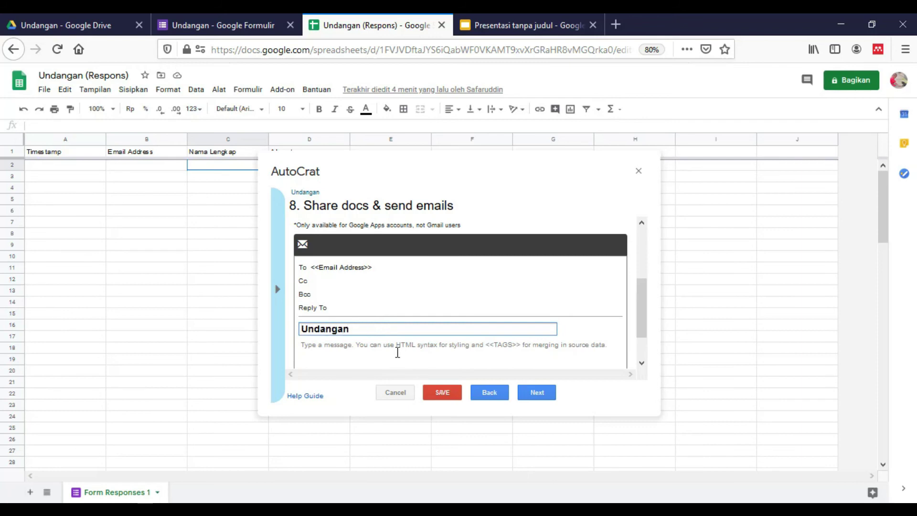
left_click(397, 351)
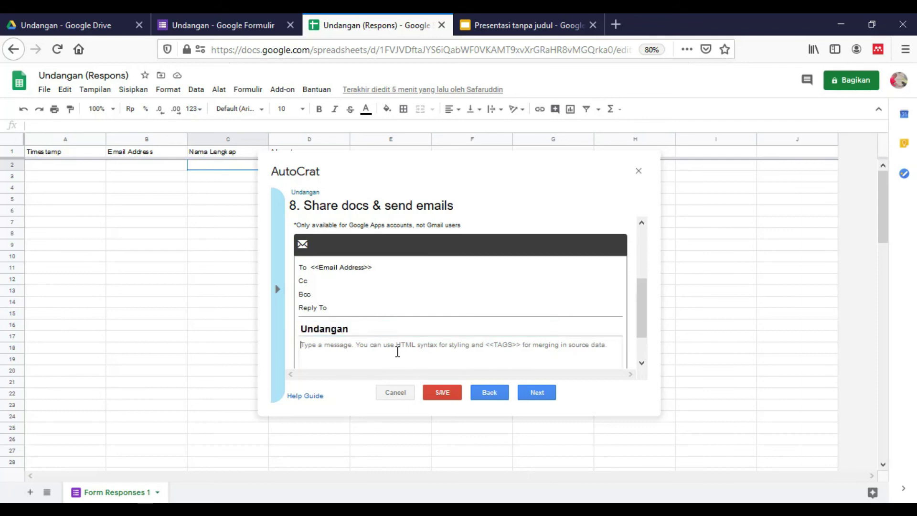
type("Terima kasih Atas Partisipasinya")
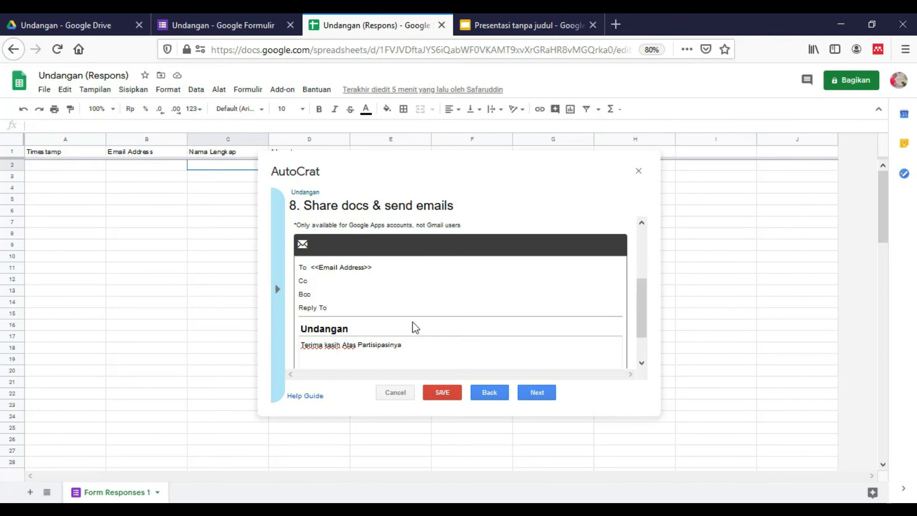
scroll(417, 328, "down", 2)
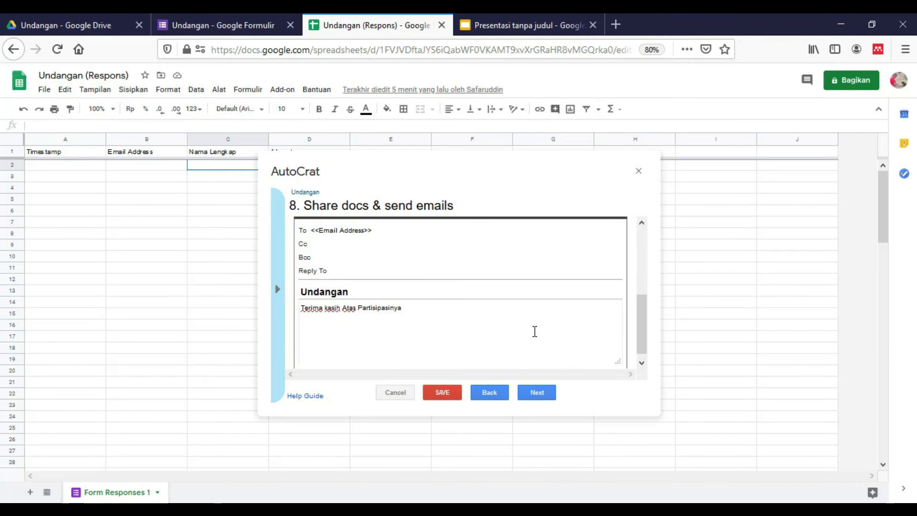
Step: Turn on the run-on-form-submission trigger and save the Undangan job
left_click(547, 399)
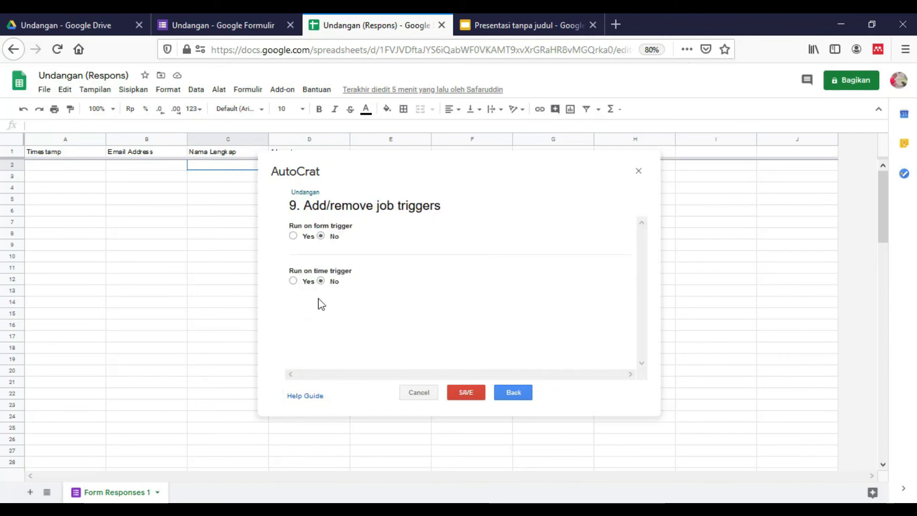
left_click(293, 235)
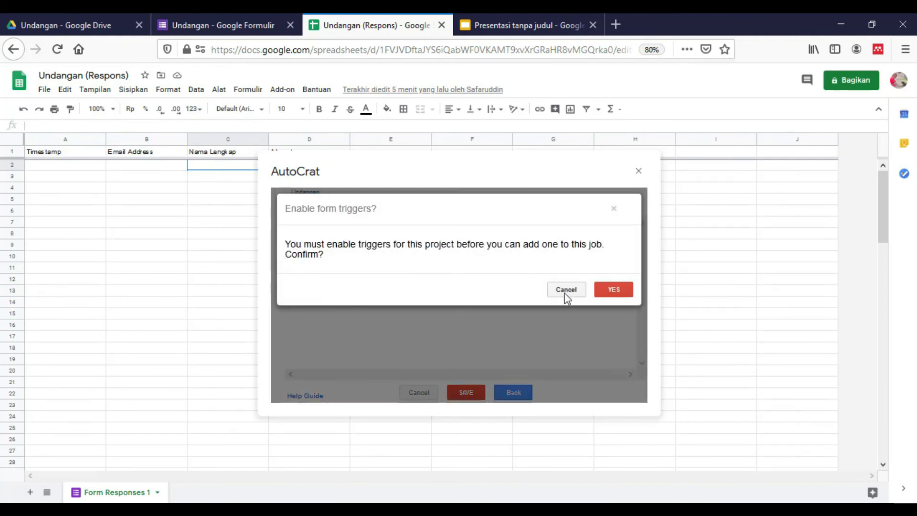
left_click(618, 291)
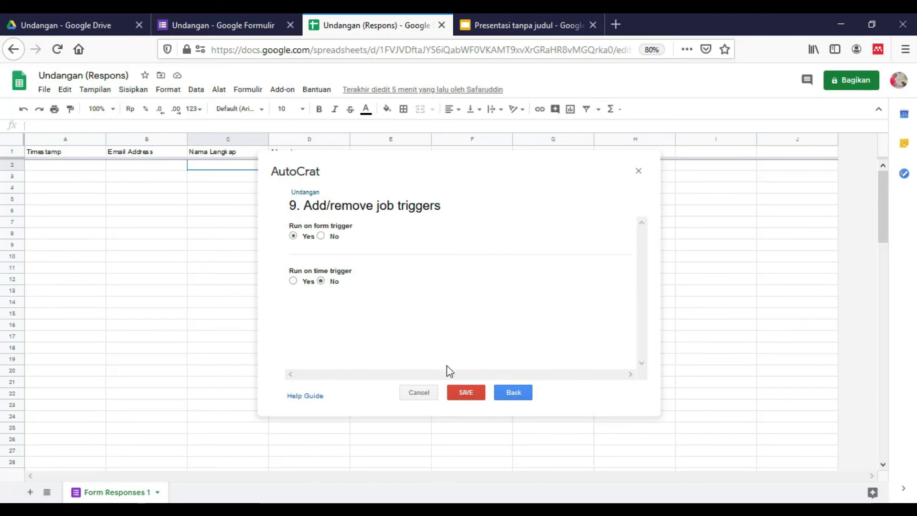
left_click(465, 398)
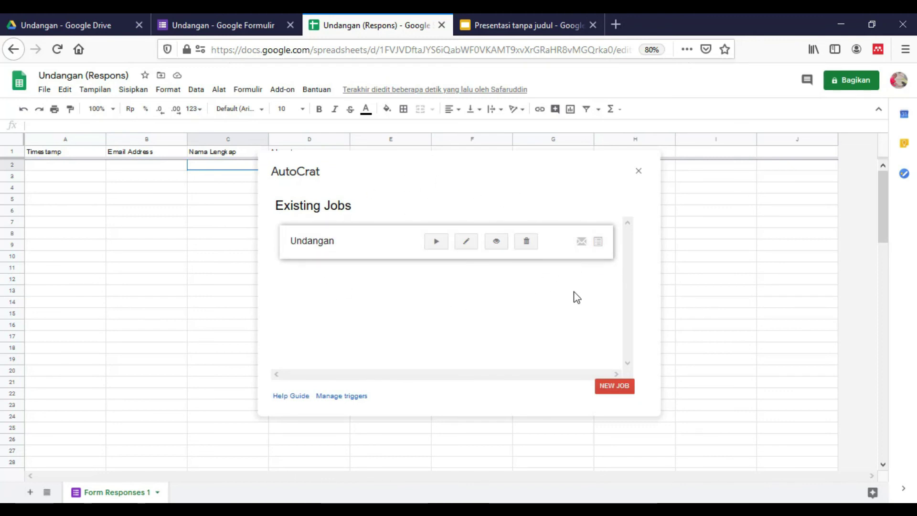
Step: Close AutoCrat and copy the Undangan form's shortened share link
left_click(638, 172)
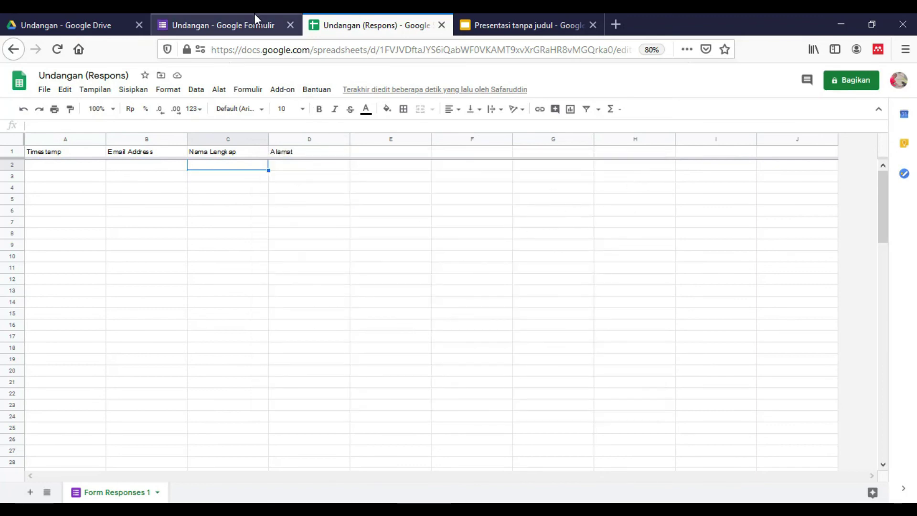
left_click(255, 18)
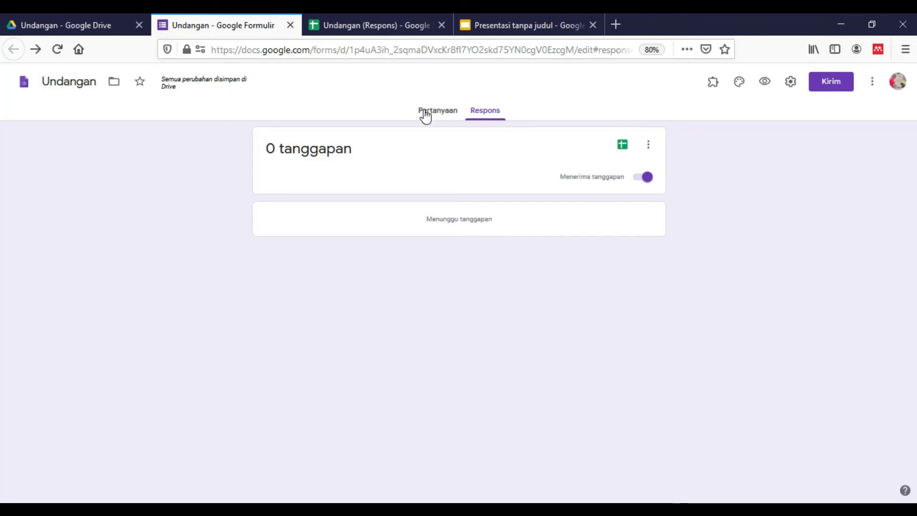
left_click(422, 111)
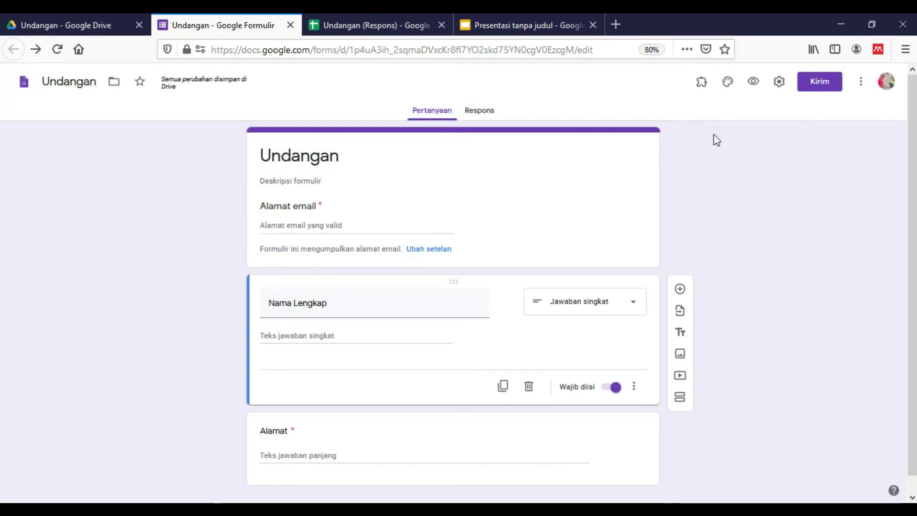
left_click(821, 93)
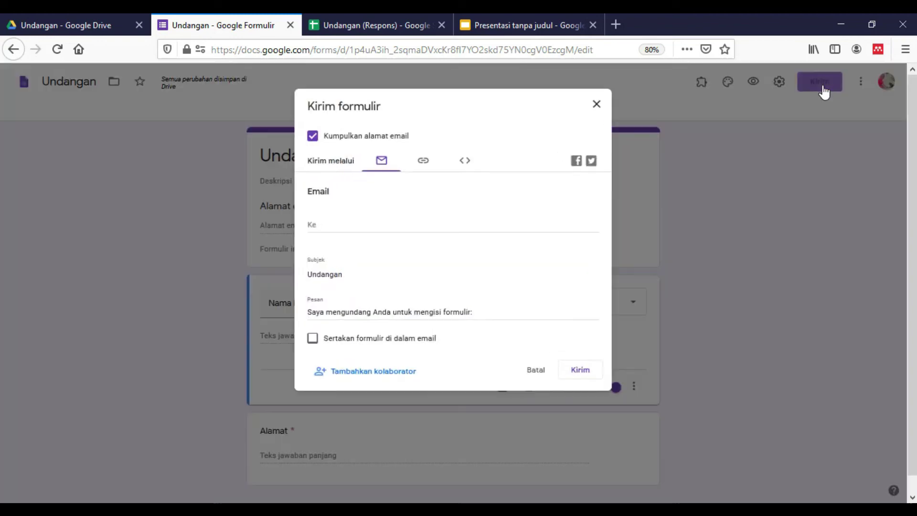
left_click(597, 105)
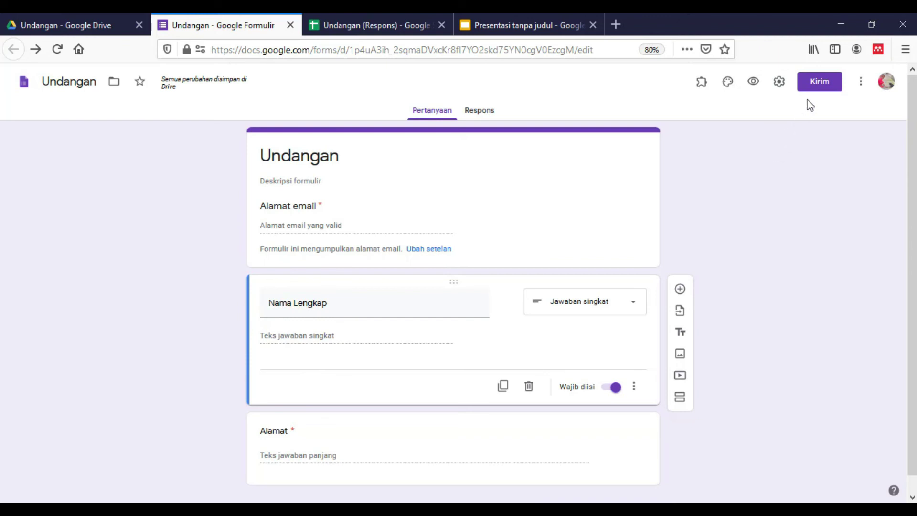
left_click(818, 85)
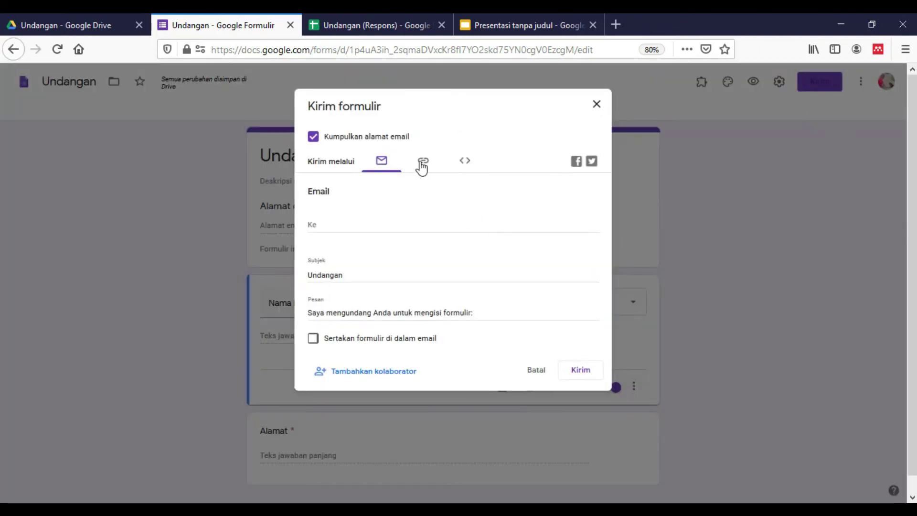
left_click(422, 163)
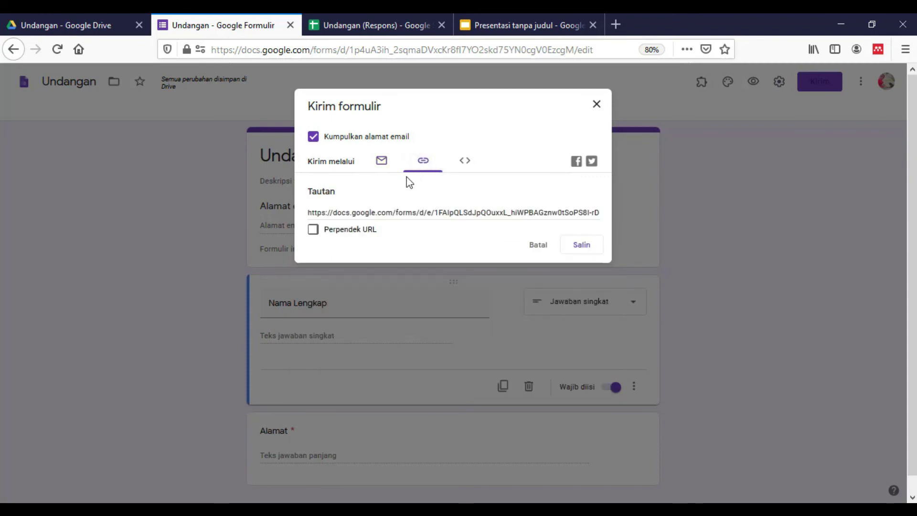
left_click(313, 231)
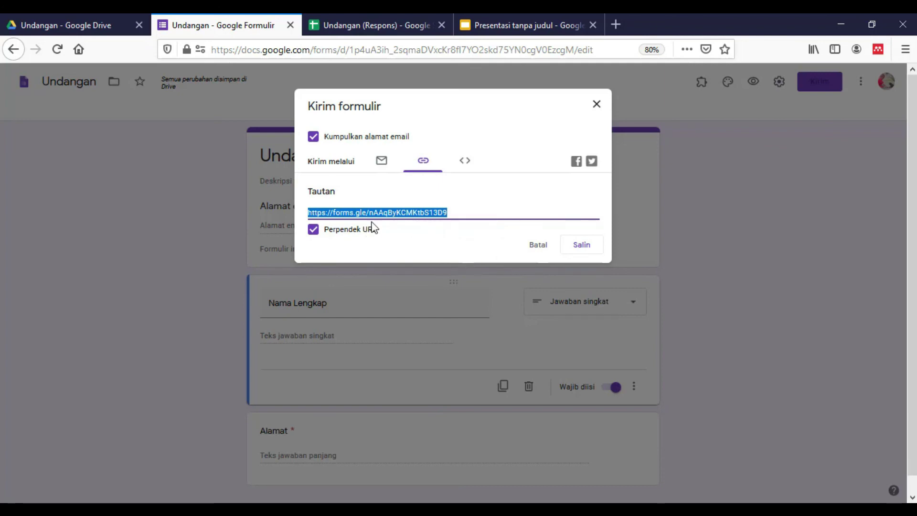
left_click(576, 253)
Step: Open the copied forms.gle link in Google Chrome and select the email question
key("super")
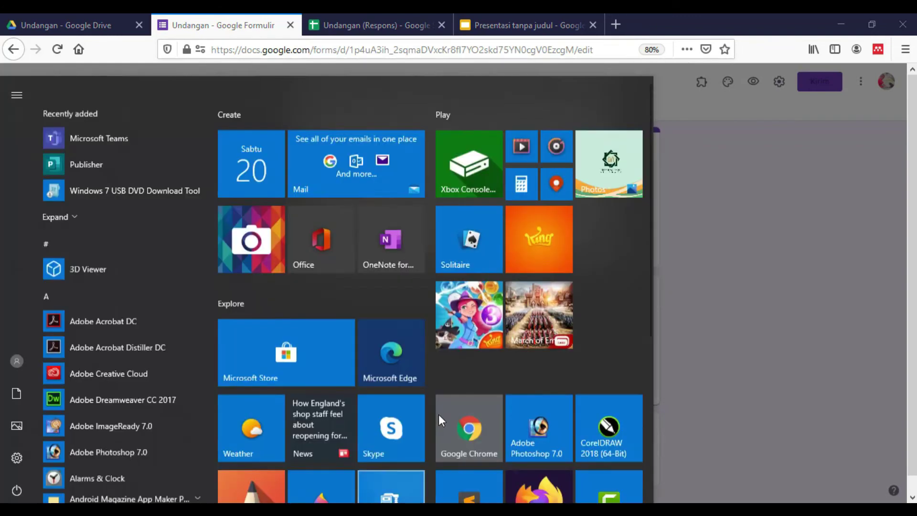
scroll(437, 415, "down", 3)
left_click(486, 287)
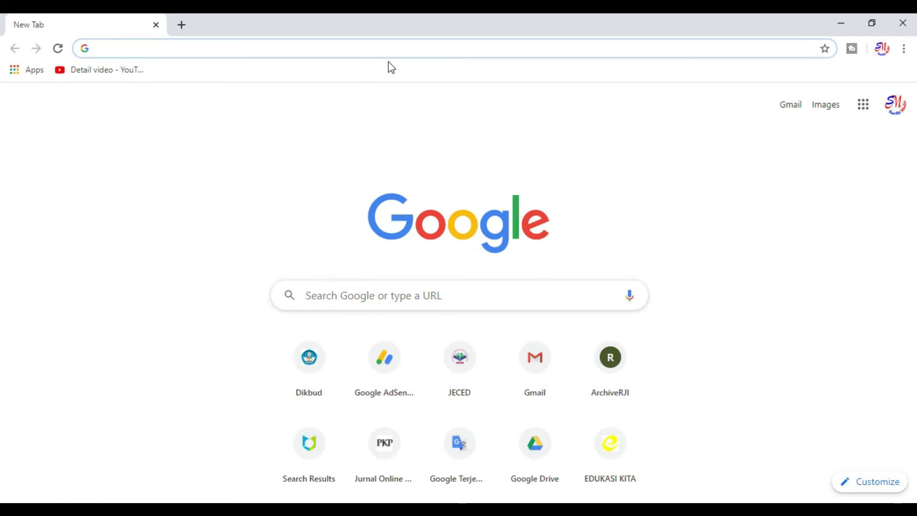
type("https://forms.gle/nAAqByKCMKtbS13D9")
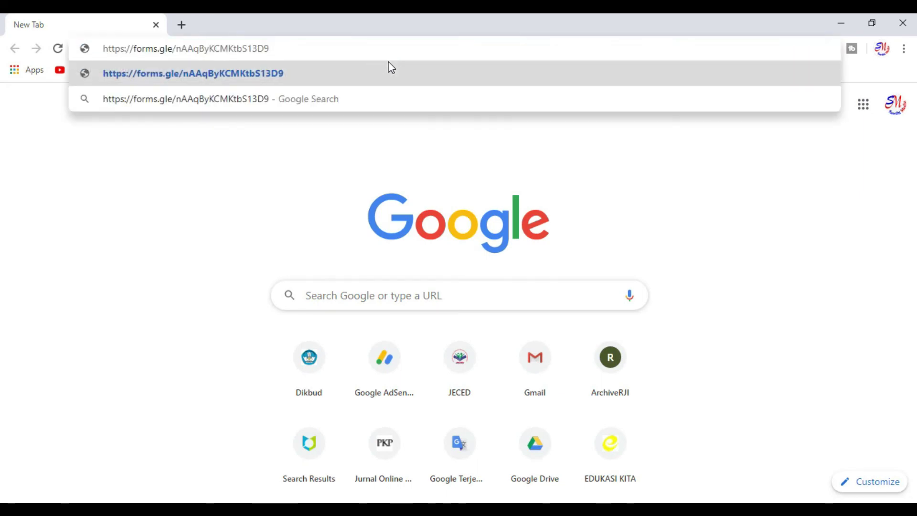
key("Return")
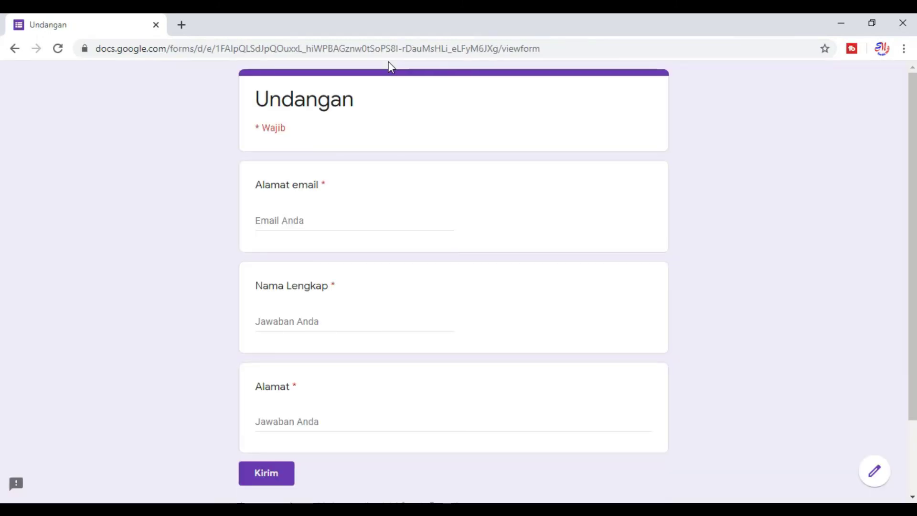
scroll(388, 127, "down", 2)
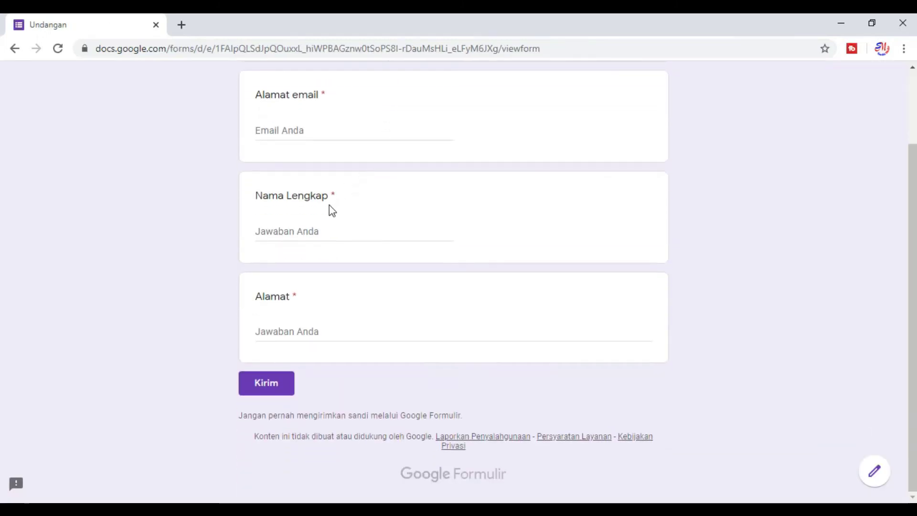
scroll(329, 208, "up", 2)
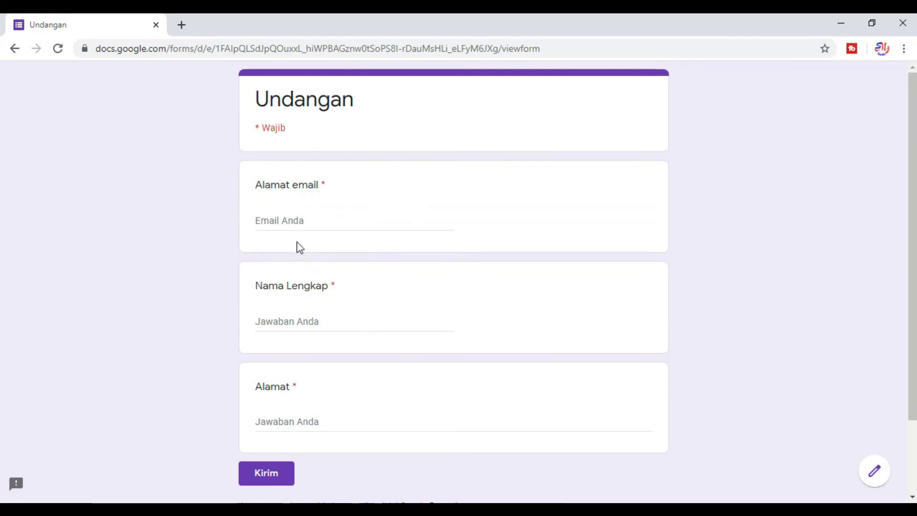
left_click(293, 218)
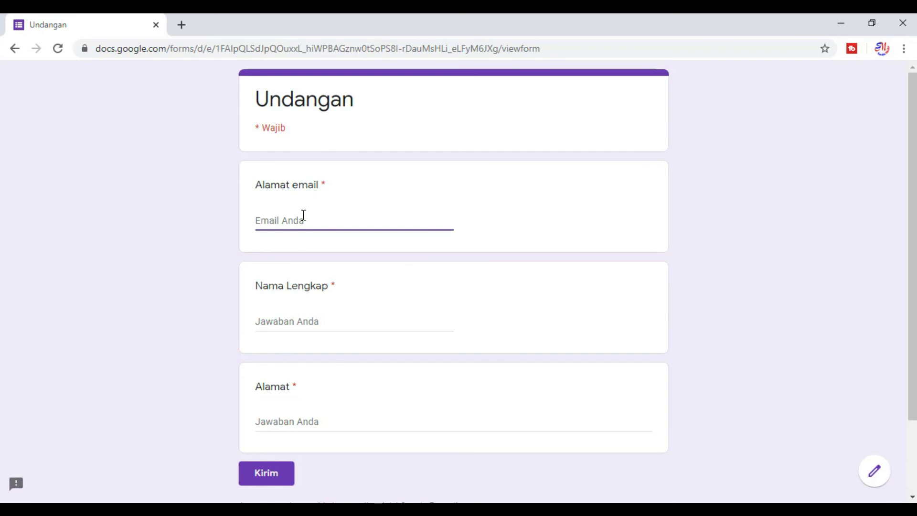
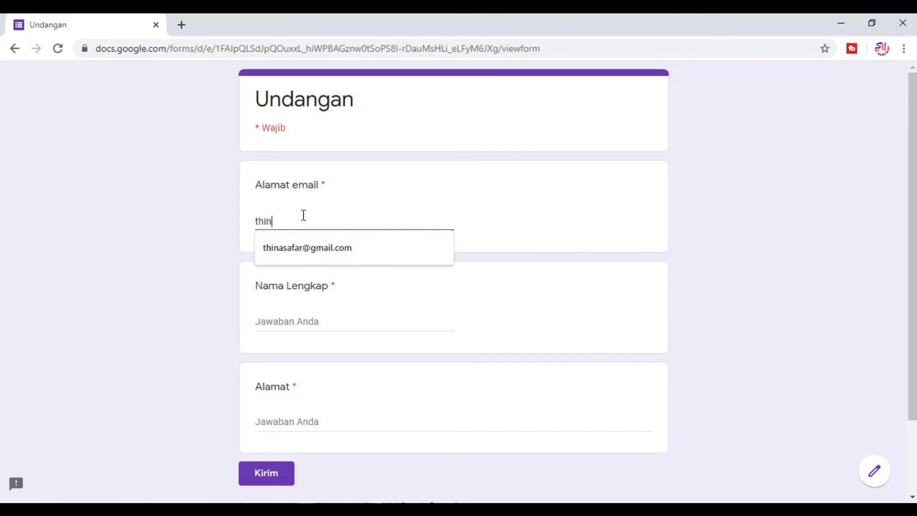
Step: Enter the respondent's email address and full name
left_click(308, 246)
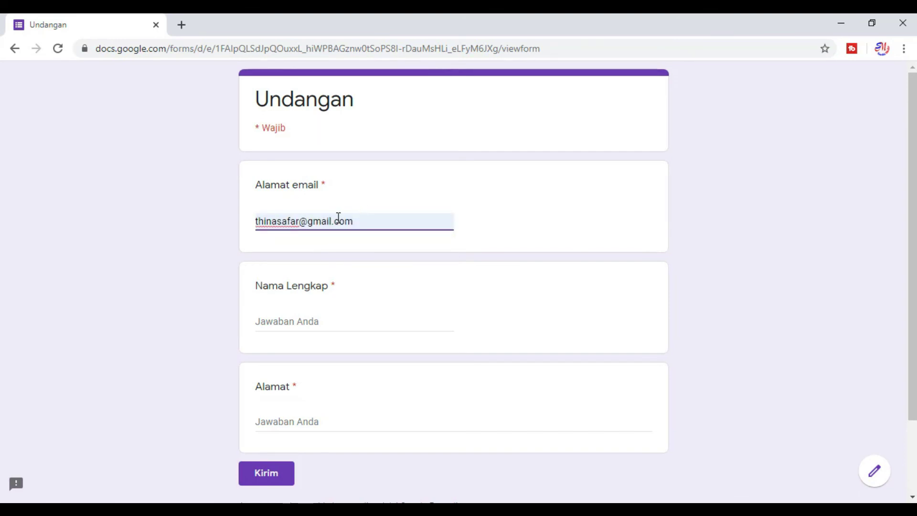
left_click(292, 321)
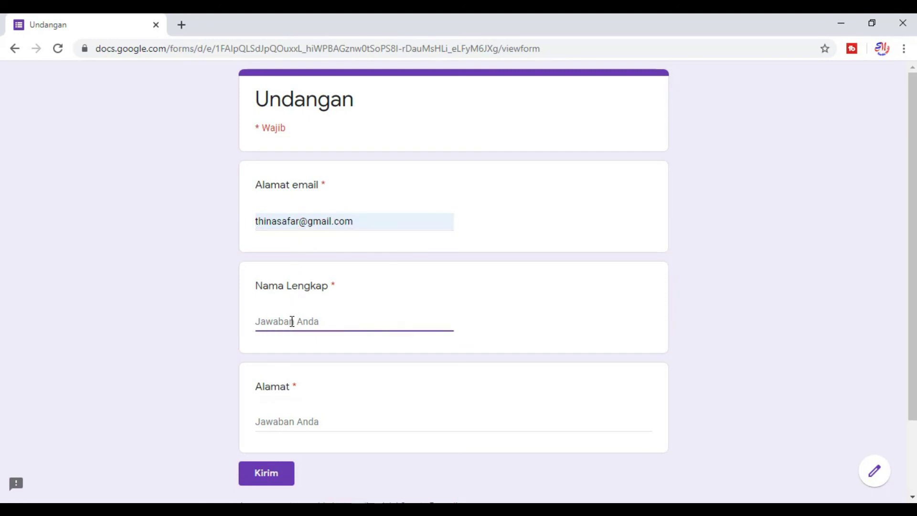
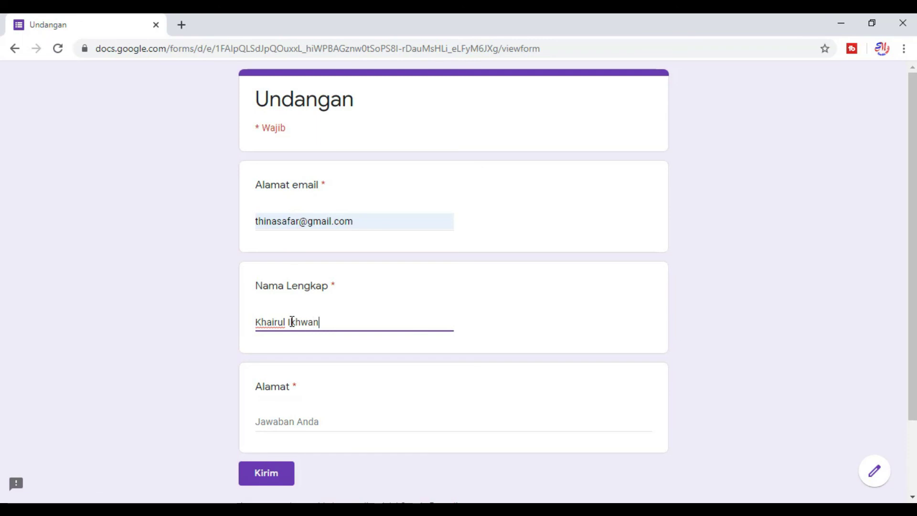
Step: Enter the respondent's address, correcting the province to 'Jawa Timur', and submit
left_click(282, 424)
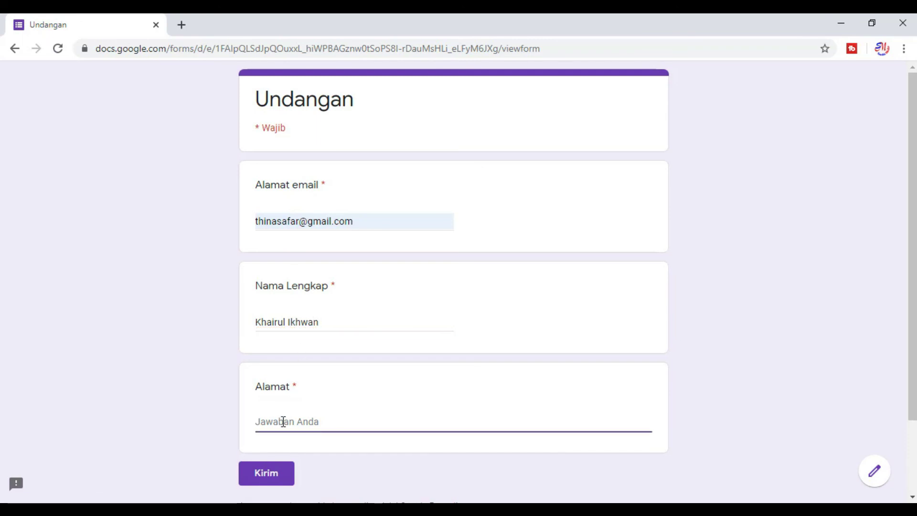
type("Surabaya")
type(",")
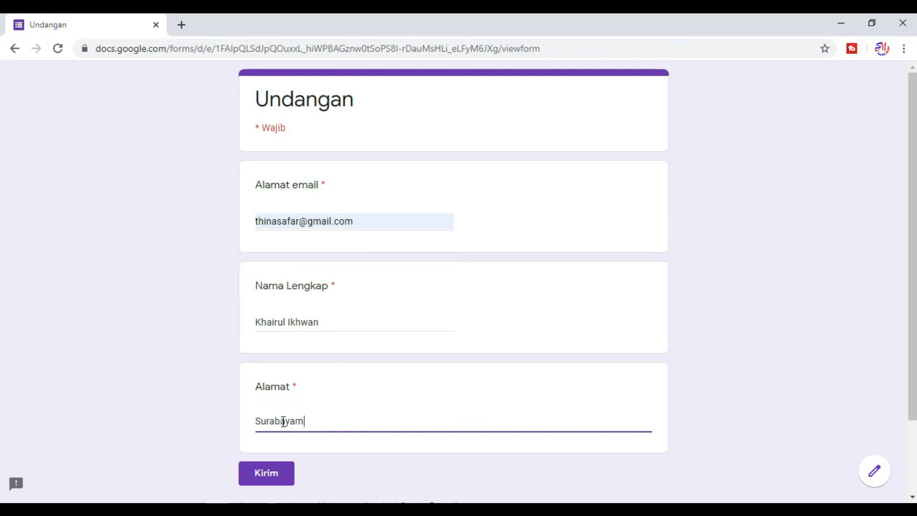
type(" Jawatimur")
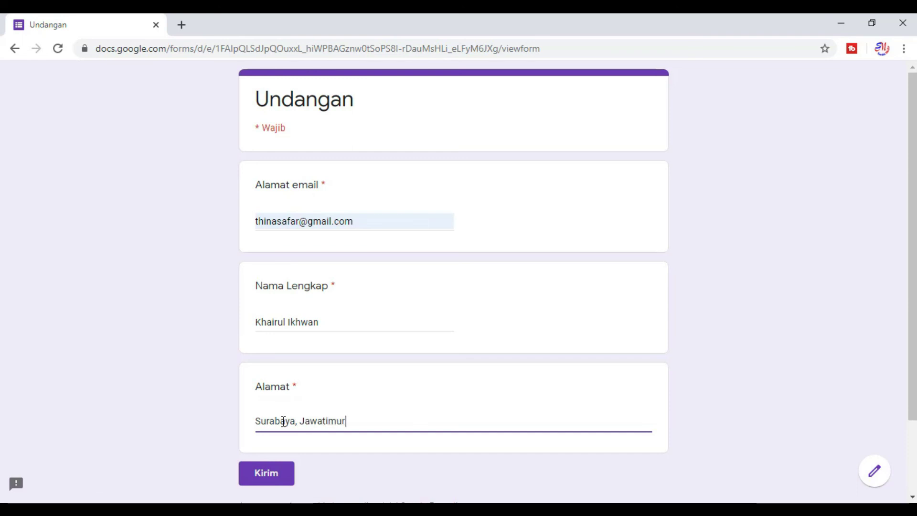
left_click(326, 420)
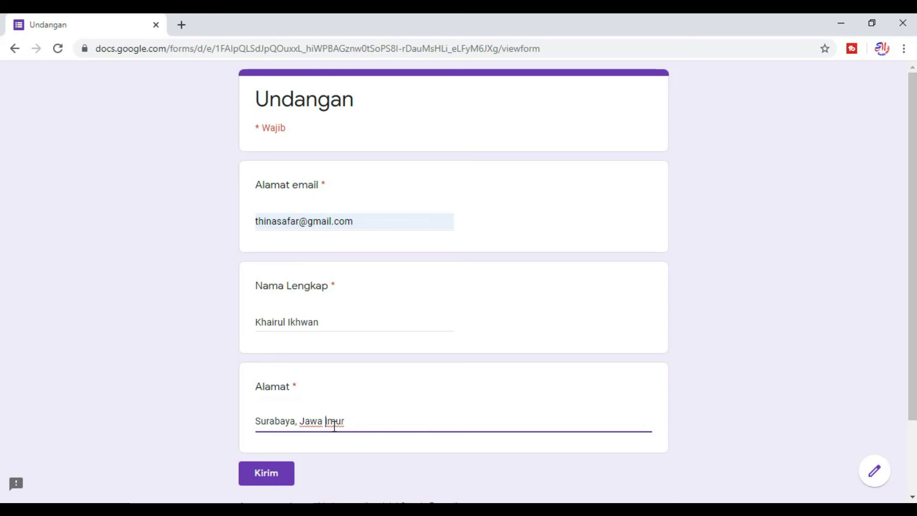
key("Delete")
type("T")
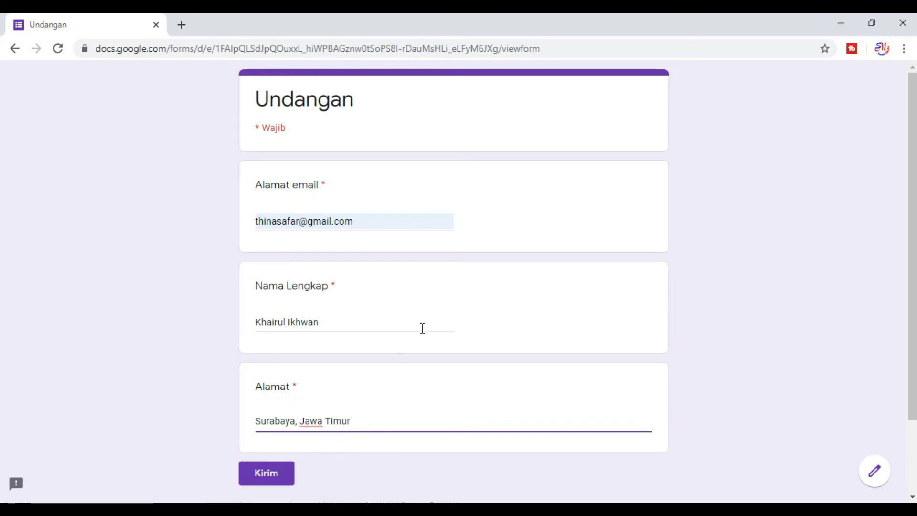
left_click(284, 479)
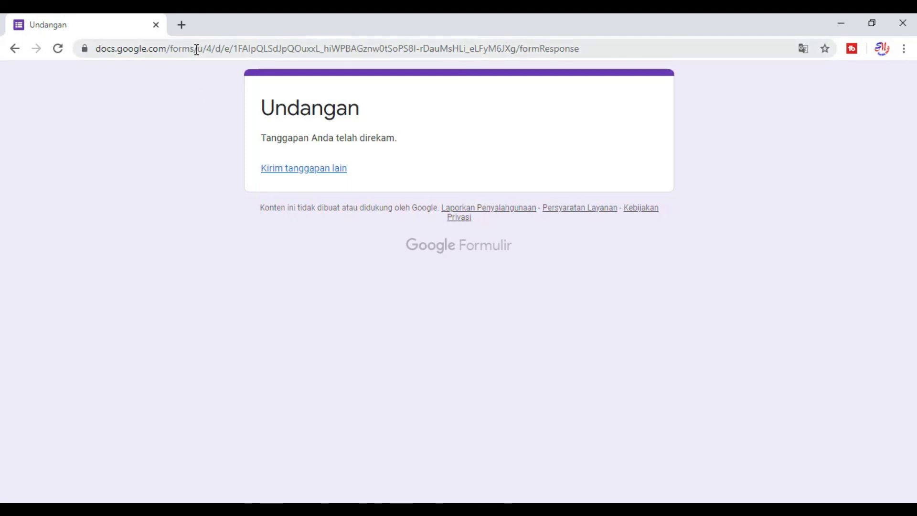
Step: Open a new browser tab beside the Undangan form
left_click(182, 26)
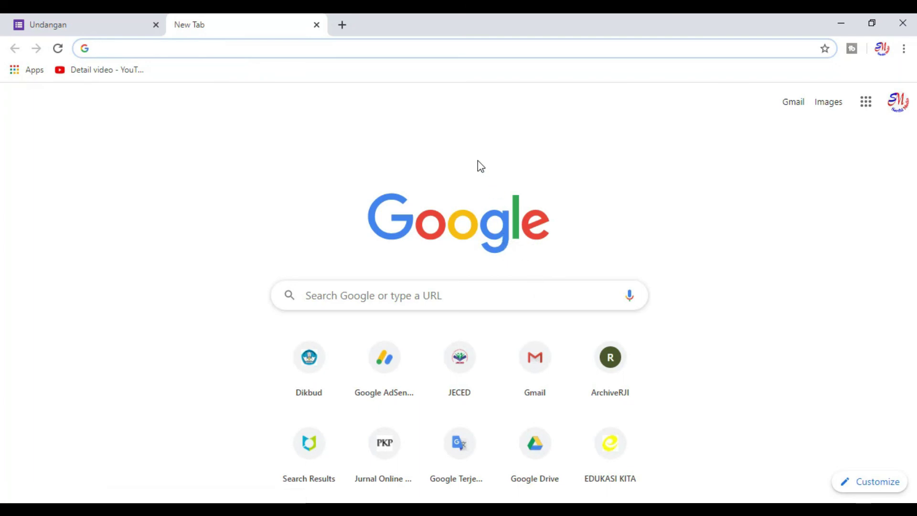
Step: Go to Gmail and open the Undangan email 'Terima kasih Atas Partisipasinya' in the inbox
left_click(793, 104)
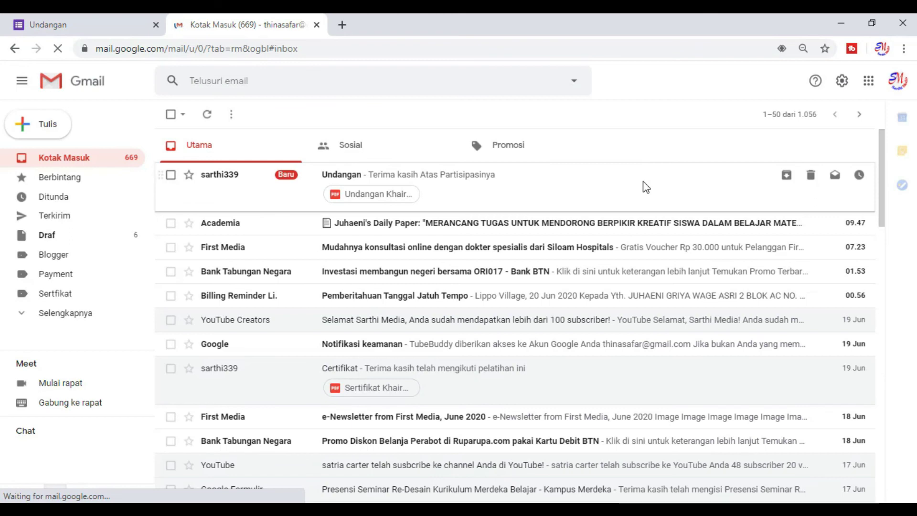
left_click(237, 183)
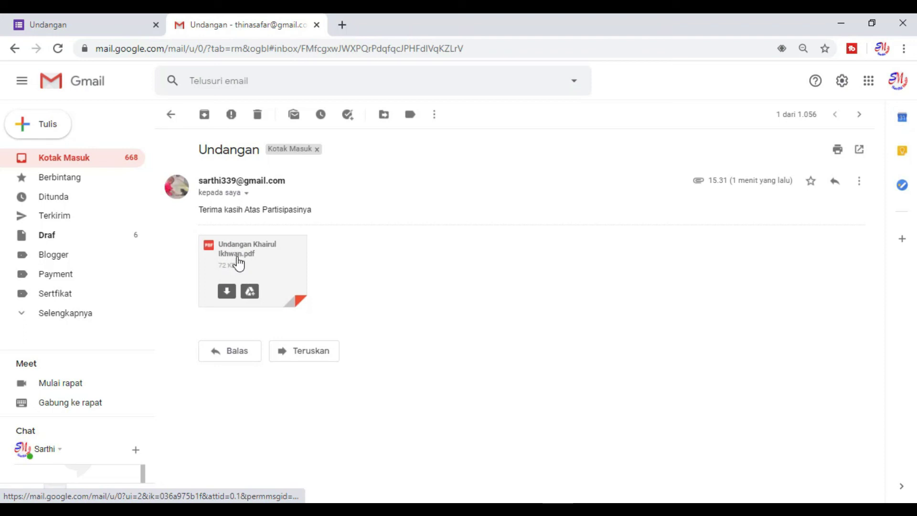
Step: Preview the attached invitation PDF and check the recipient's merged name and address in the letter
left_click(238, 263)
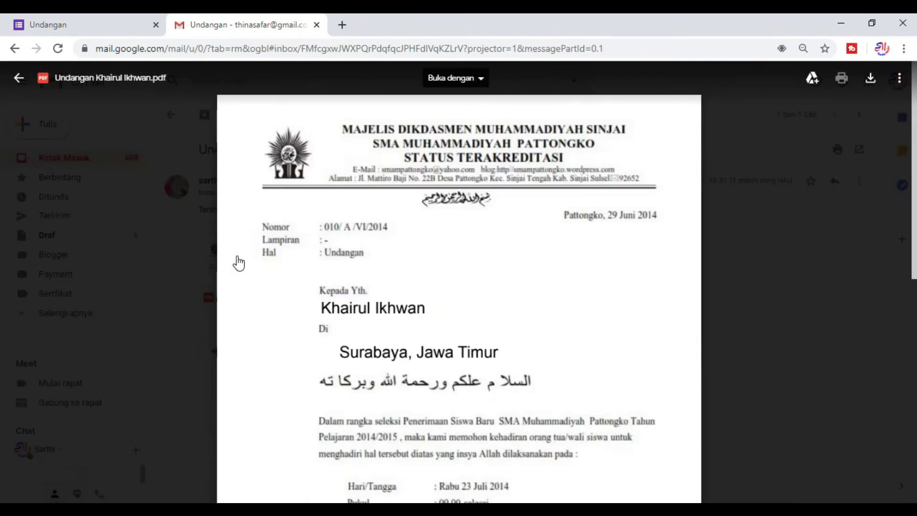
scroll(481, 233, "down", 8)
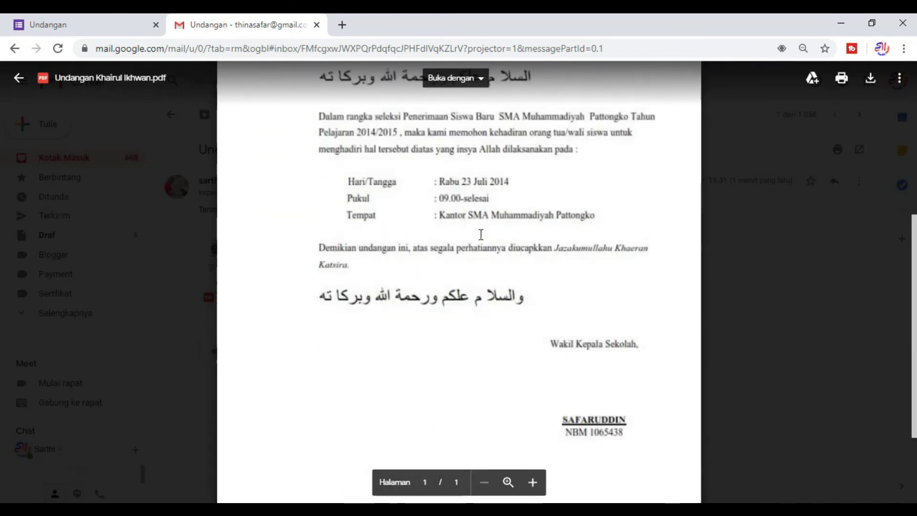
scroll(481, 236, "up", 6)
scroll(482, 235, "up", 2)
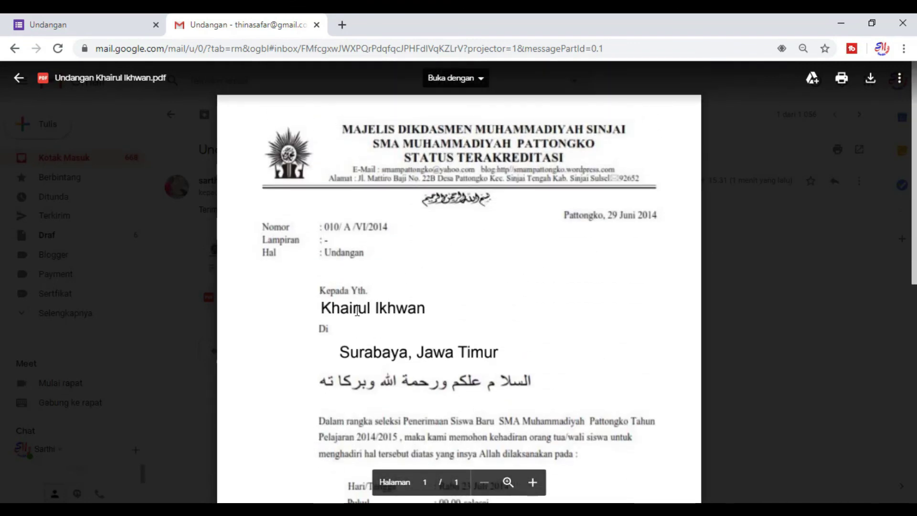
double_click(327, 311)
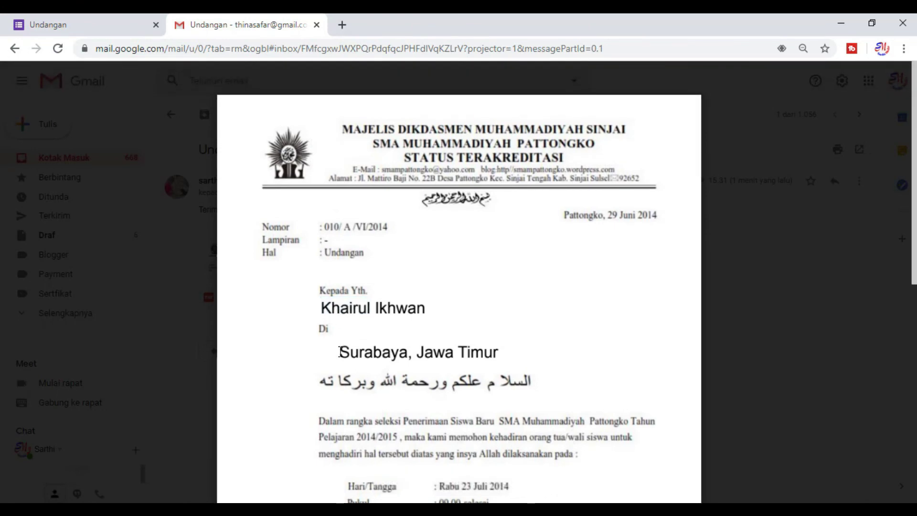
scroll(390, 319, "down", 2)
scroll(392, 320, "down", 4)
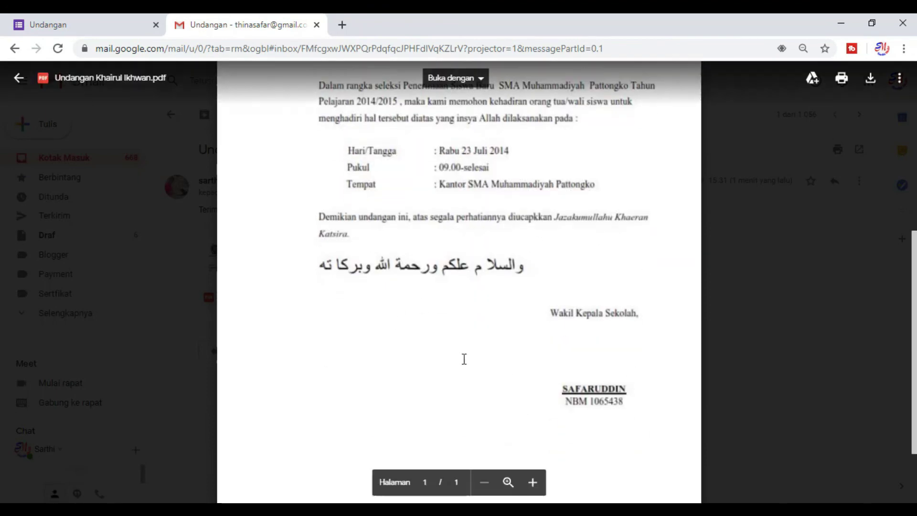
scroll(534, 178, "up", 2)
scroll(535, 179, "up", 4)
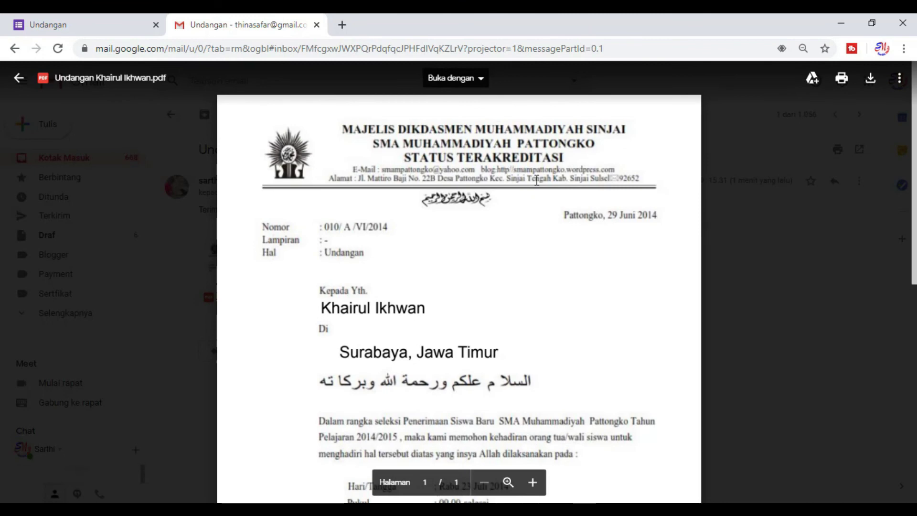